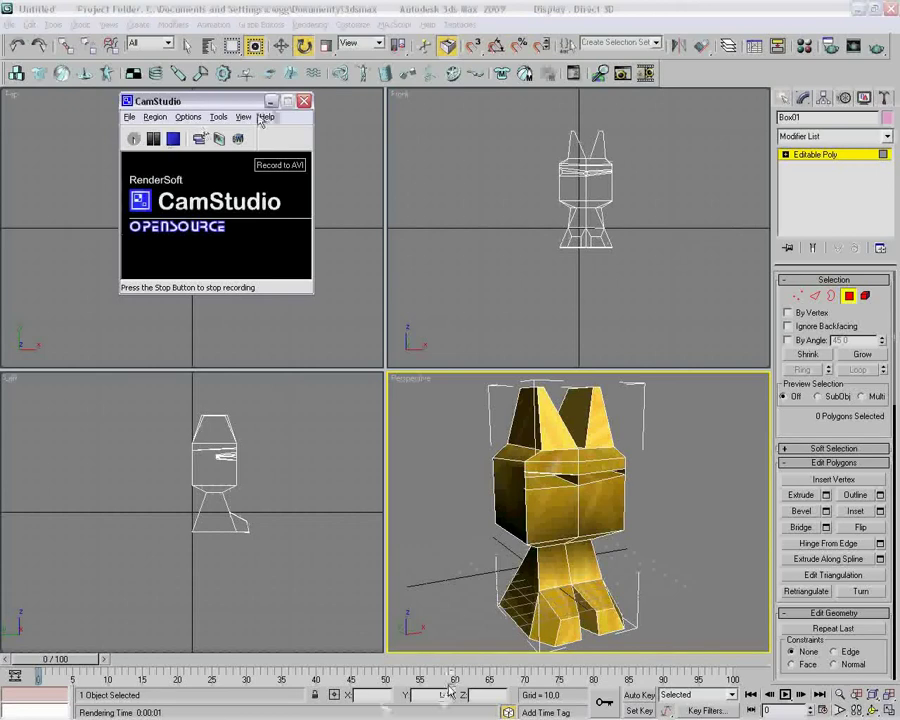
Show the SMDExporter.dle plugin file in the 3ds Max plugins folder.
click(271, 101)
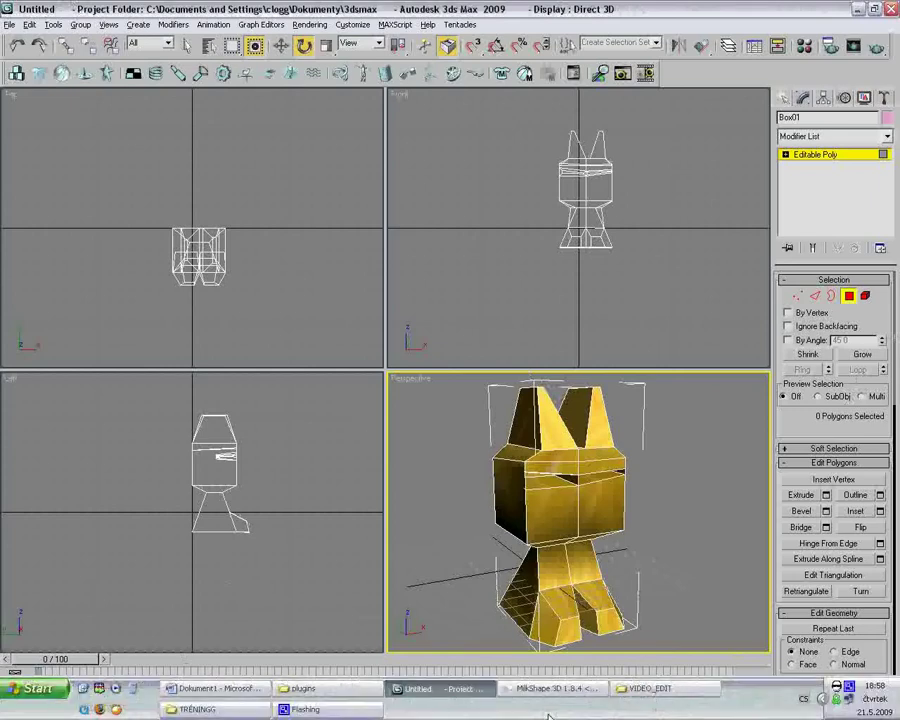
click(342, 692)
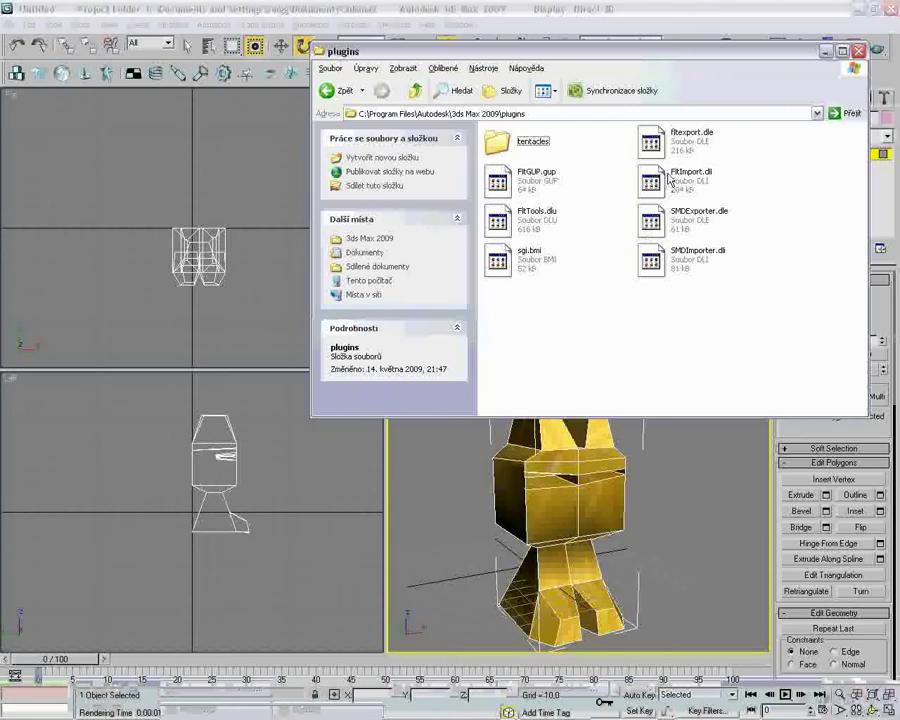
click(687, 222)
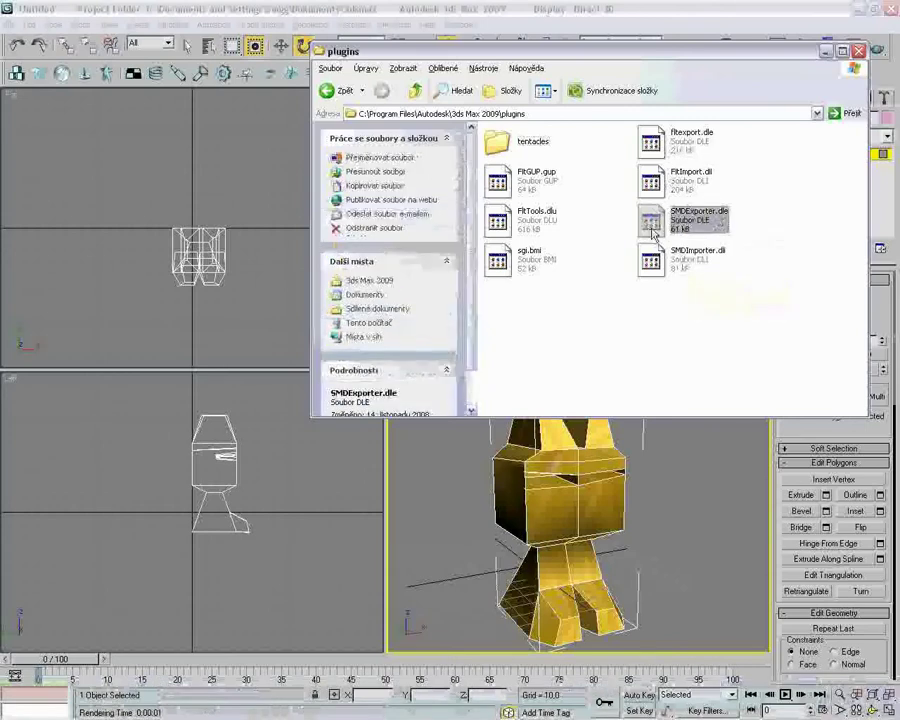
click(643, 303)
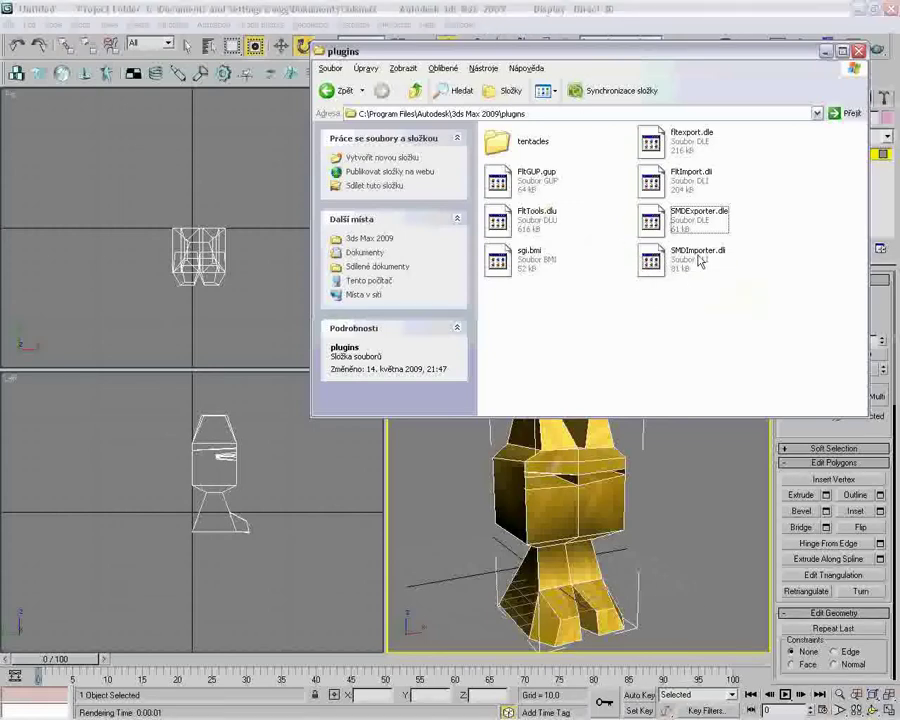
Orbit the Perspective view and switch Box01 from Polygon sub-object mode to Top-level.
click(346, 12)
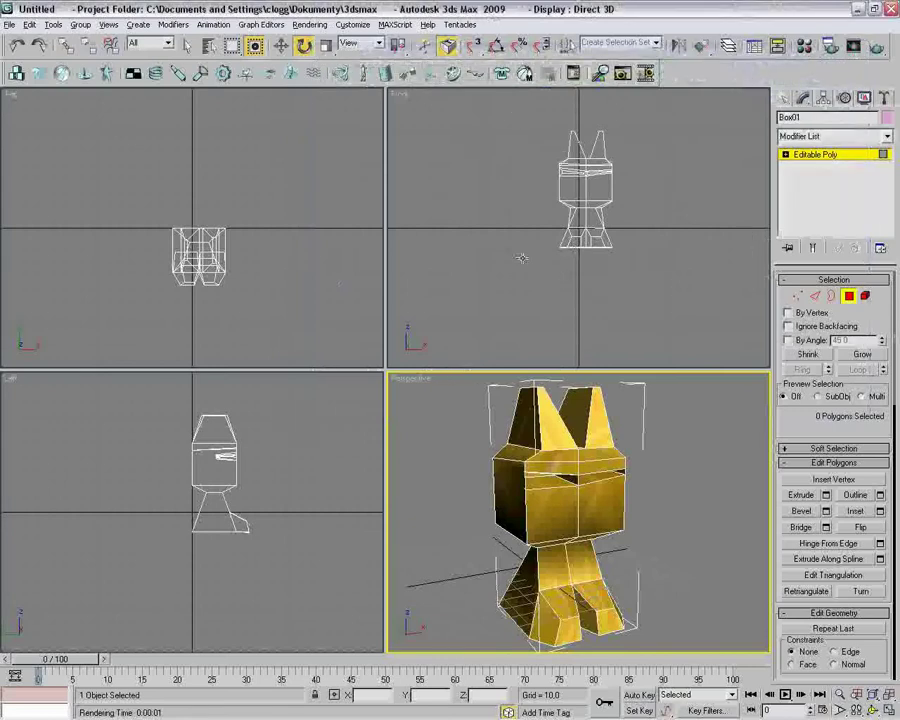
mouse_move(645, 562)
alt+middle_down()
mouse_move(574, 544)
mouse_move(580, 603)
mouse_move(588, 594)
mouse_move(553, 531)
alt+middle_up()
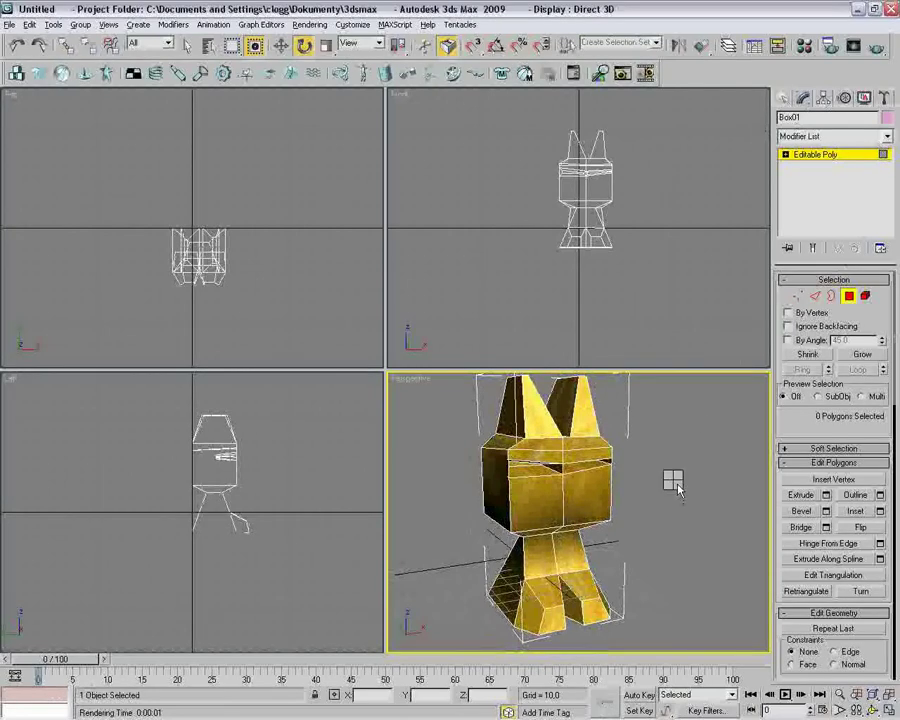
right_click(677, 487)
click(790, 176)
click(815, 154)
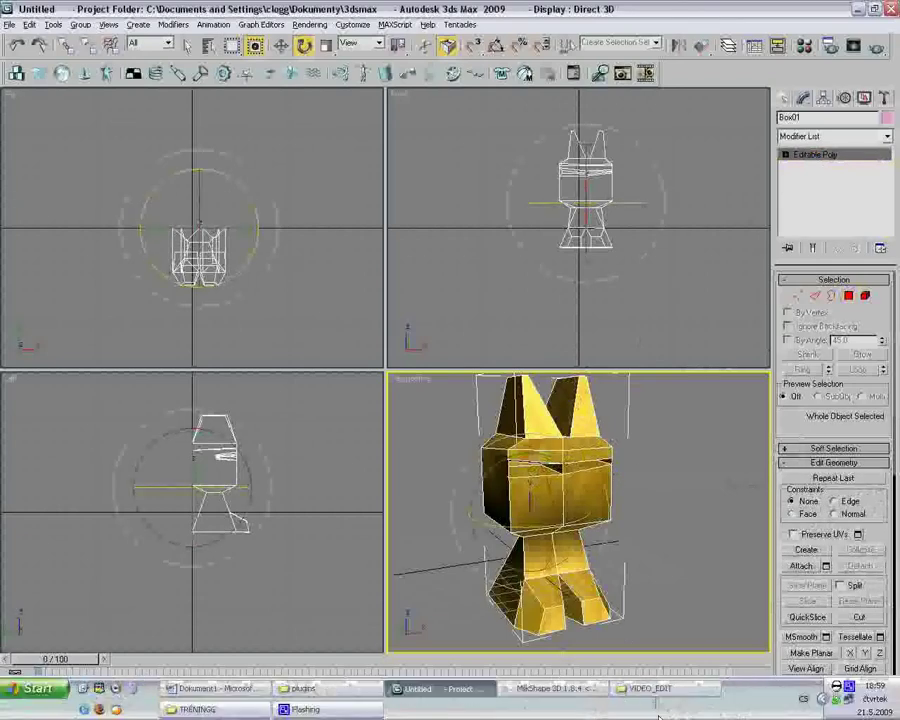
click(232, 711)
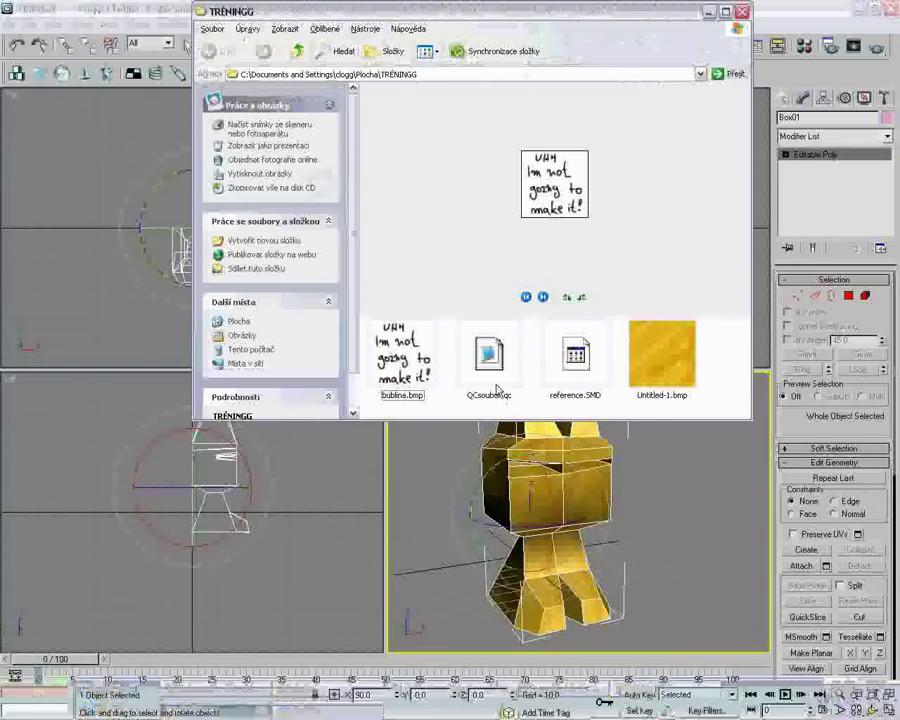
click(670, 354)
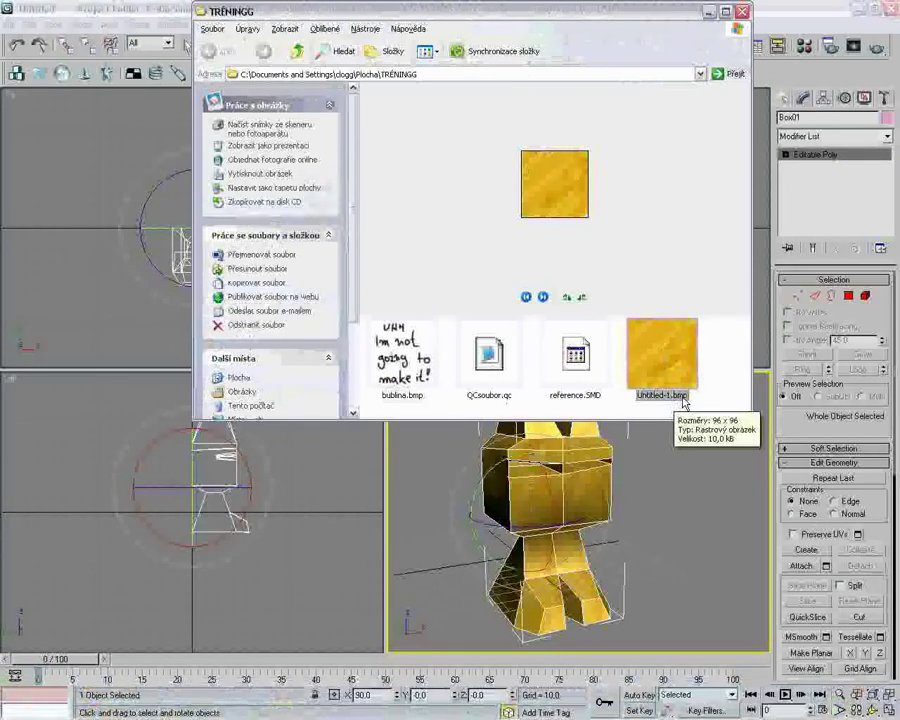
right_click(666, 367)
click(690, 679)
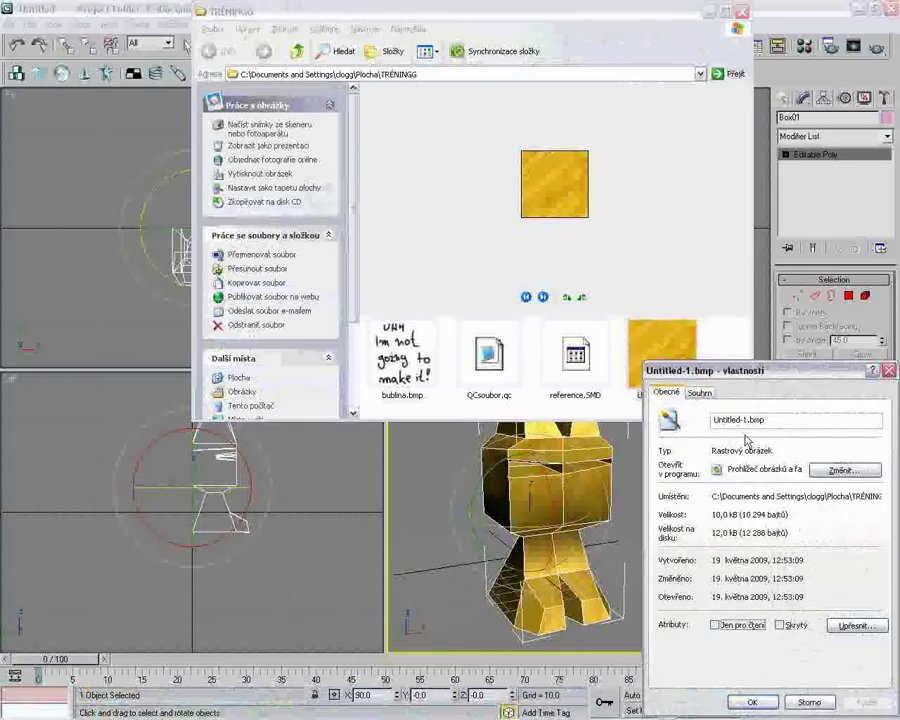
click(699, 392)
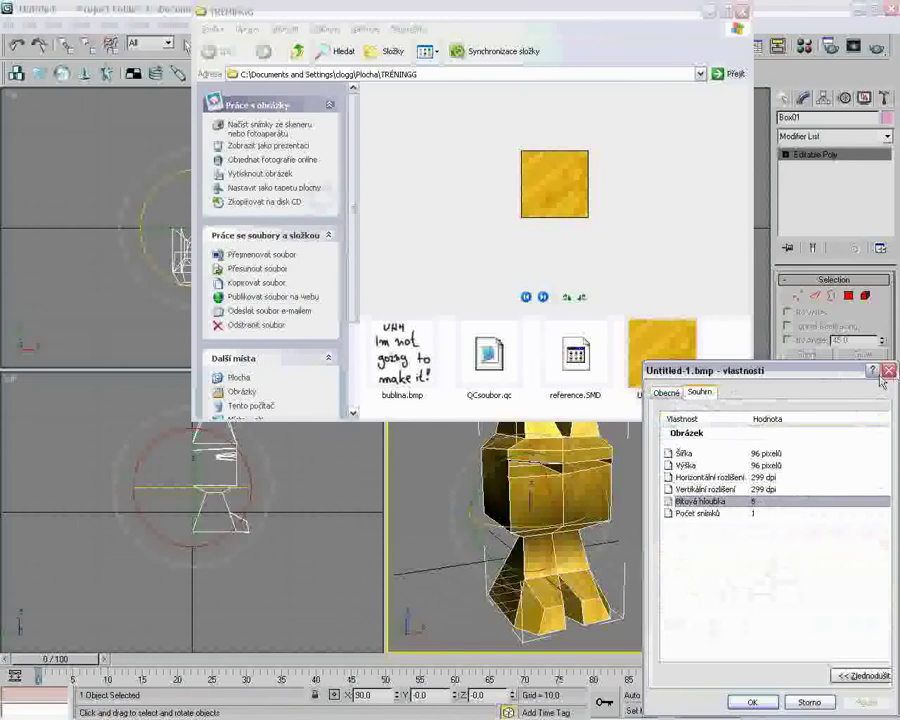
key(Return)
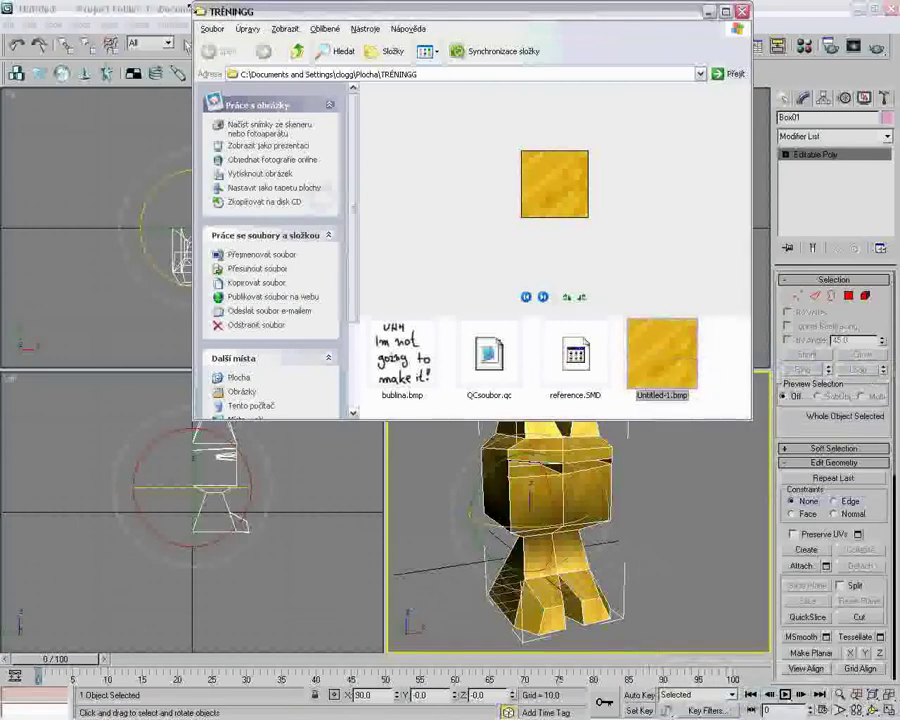
click(380, 440)
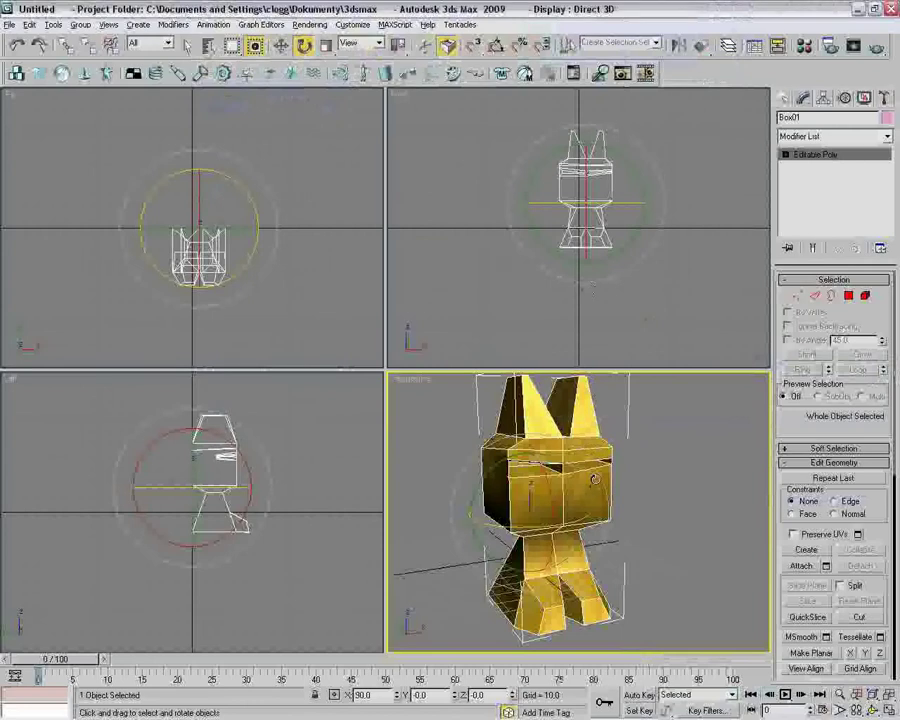
Draw a Bones chain up through the character's body in the Front viewport, ending at Bone03.
click(785, 98)
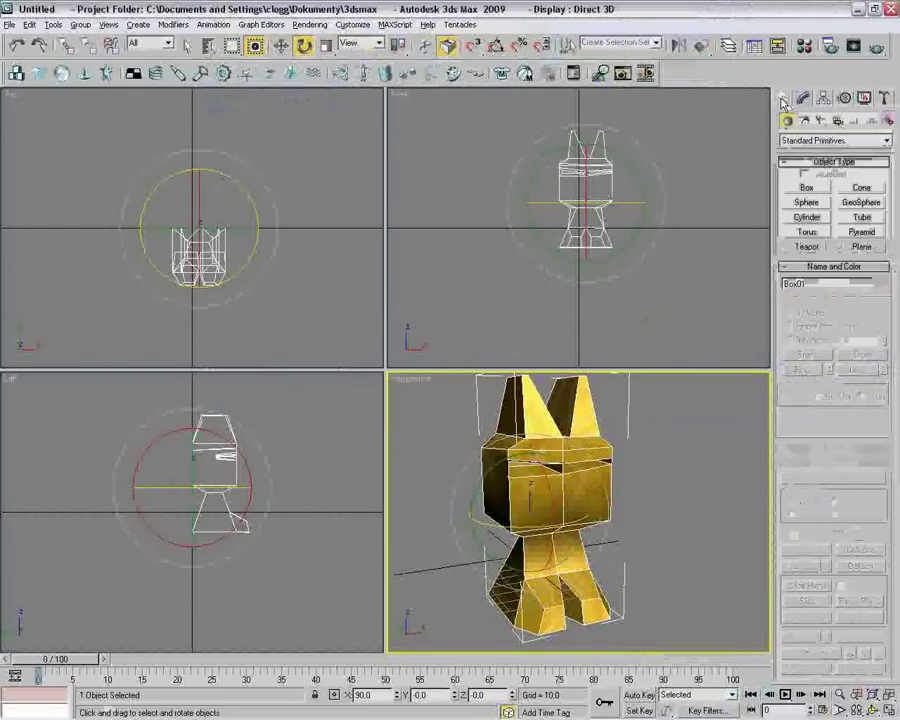
click(887, 120)
click(806, 186)
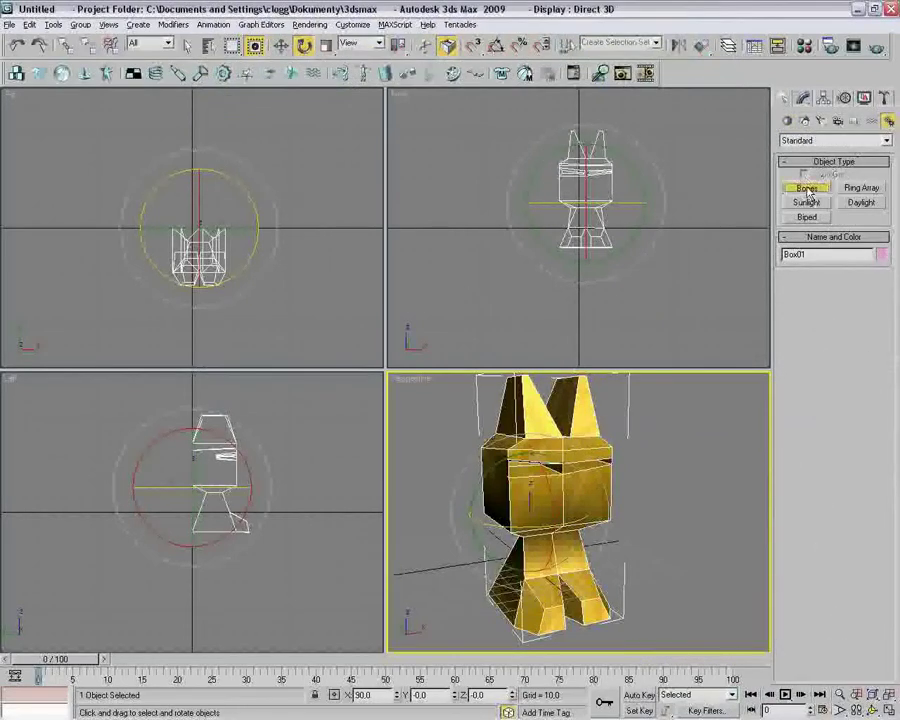
click(587, 246)
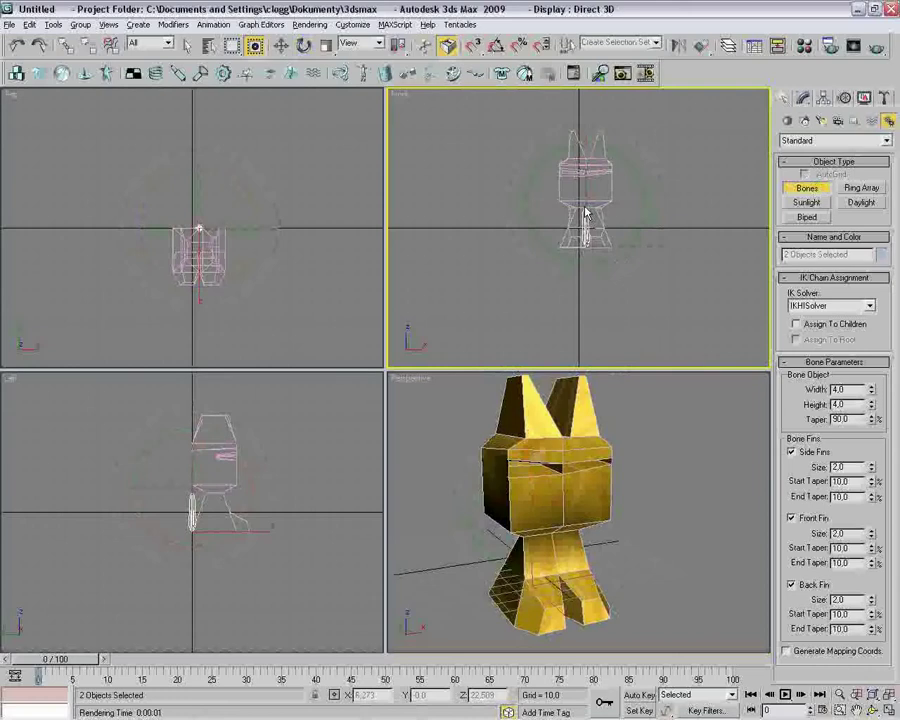
click(587, 212)
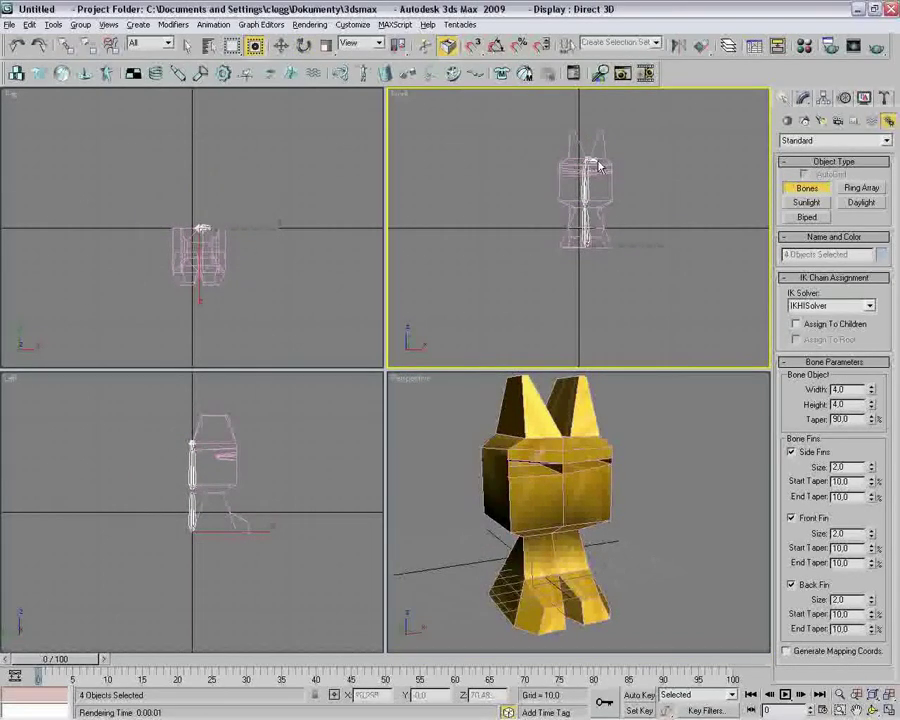
right_click(592, 162)
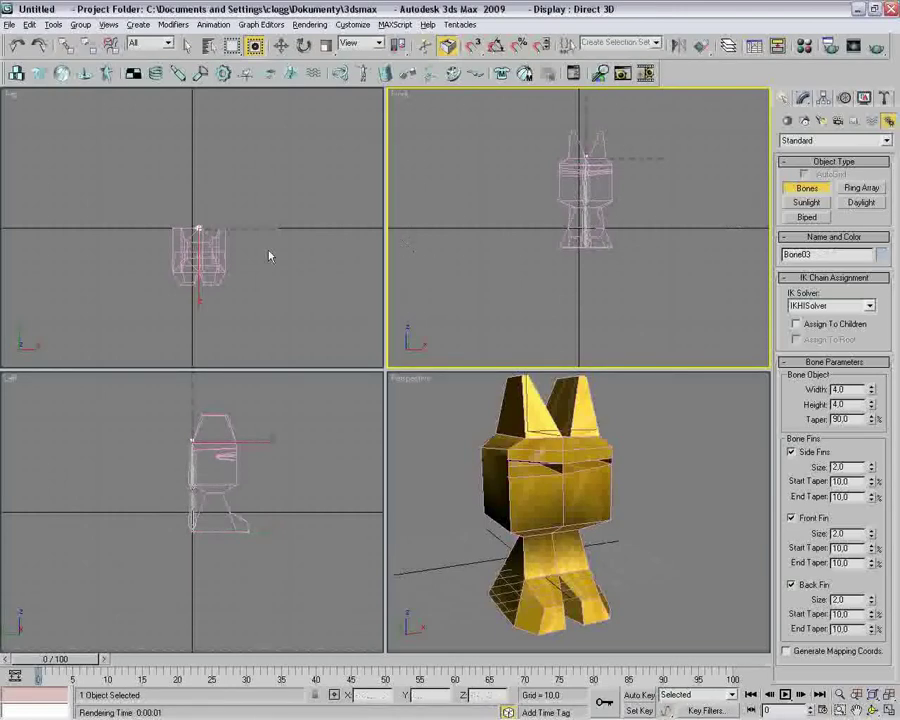
right_click(185, 225)
In the Top view, box-select the three bones and move them down into the body's centre.
scroll(200, 224, up, 5)
key(w)
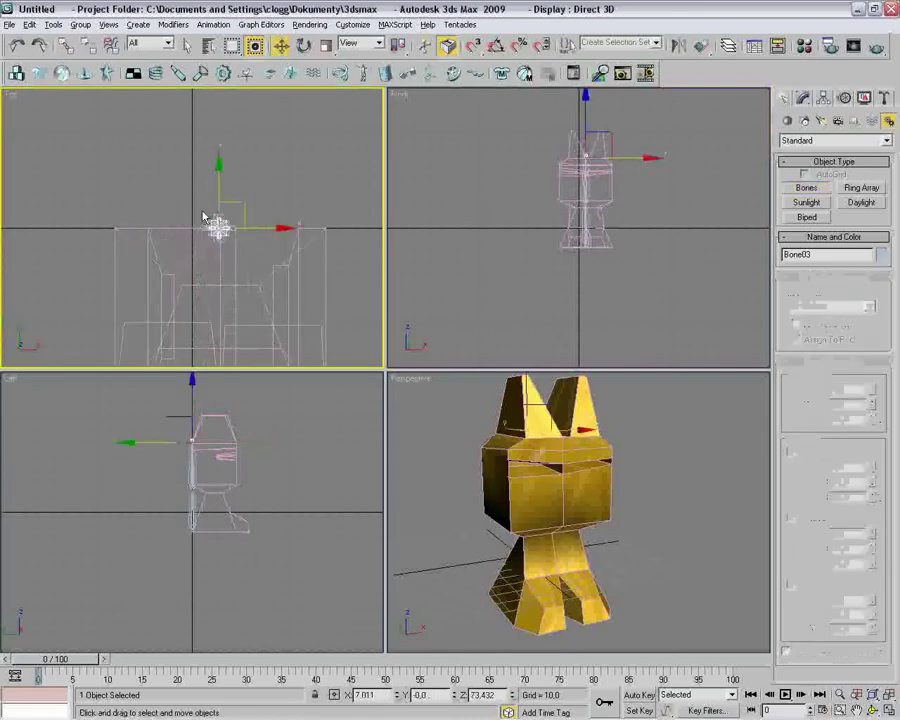
drag(188, 194, 251, 252)
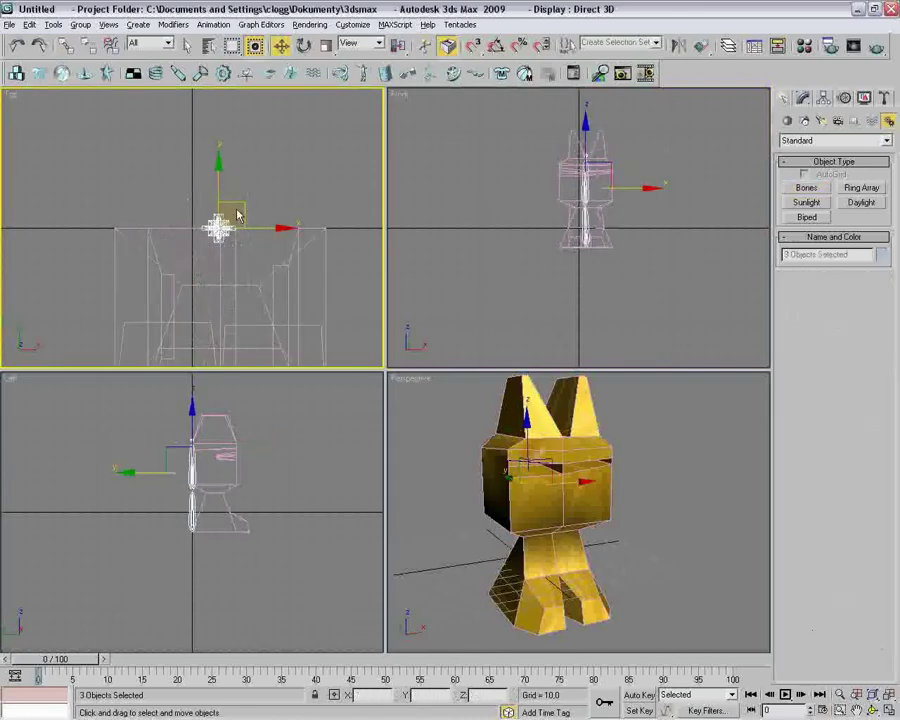
mouse_move(239, 205)
mouse_down()
mouse_move(250, 277)
mouse_move(240, 290)
mouse_up()
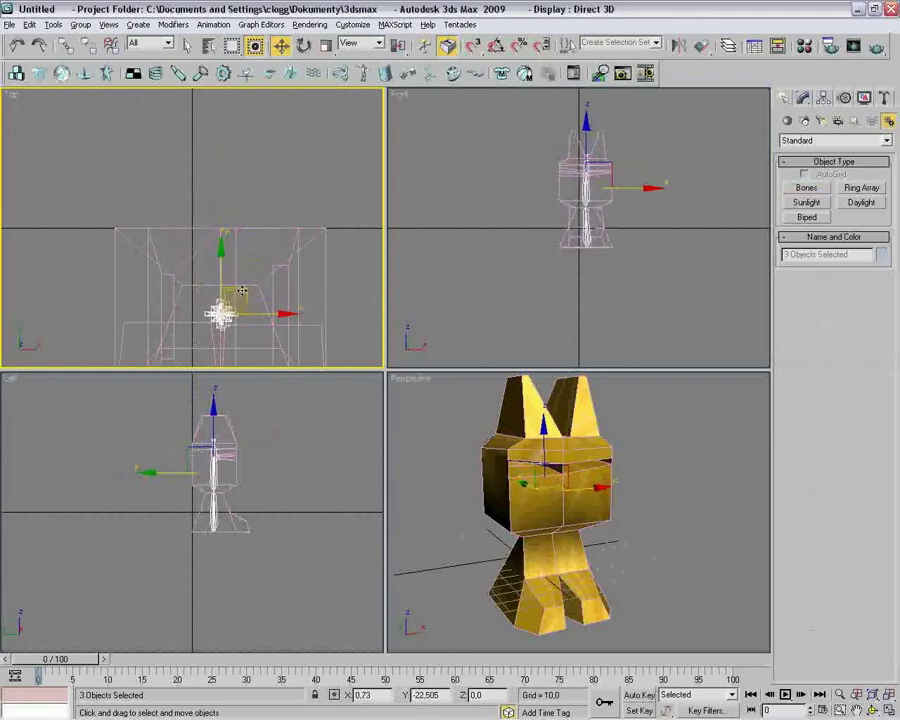
middle_drag(296, 221, 297, 130)
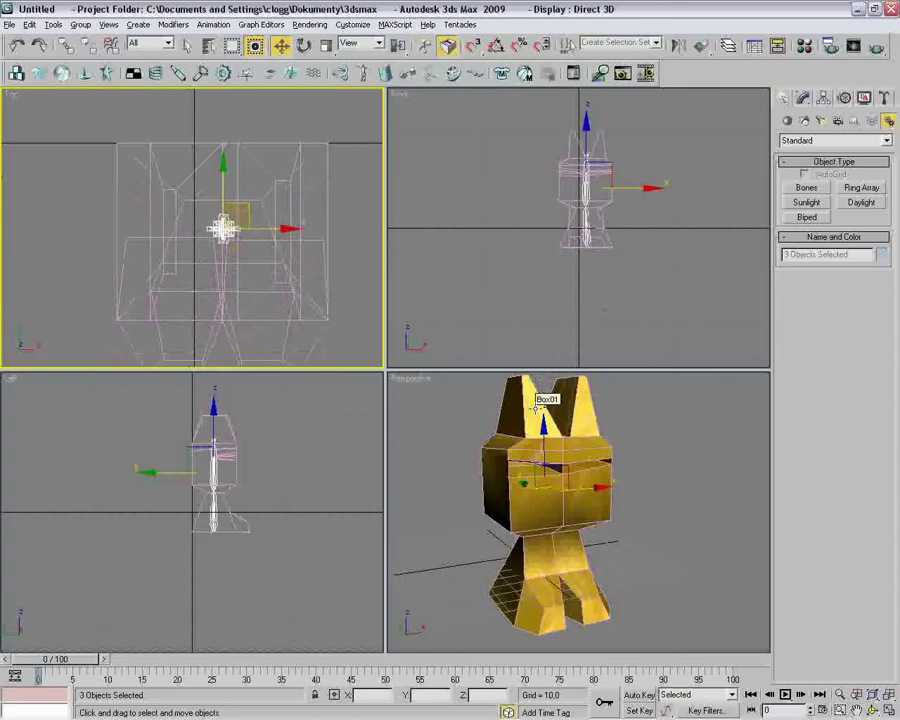
middle_click(622, 423)
Apply Skin from the Modifier List to Box01 and add Bone01 and Bone02 as bones.
click(582, 416)
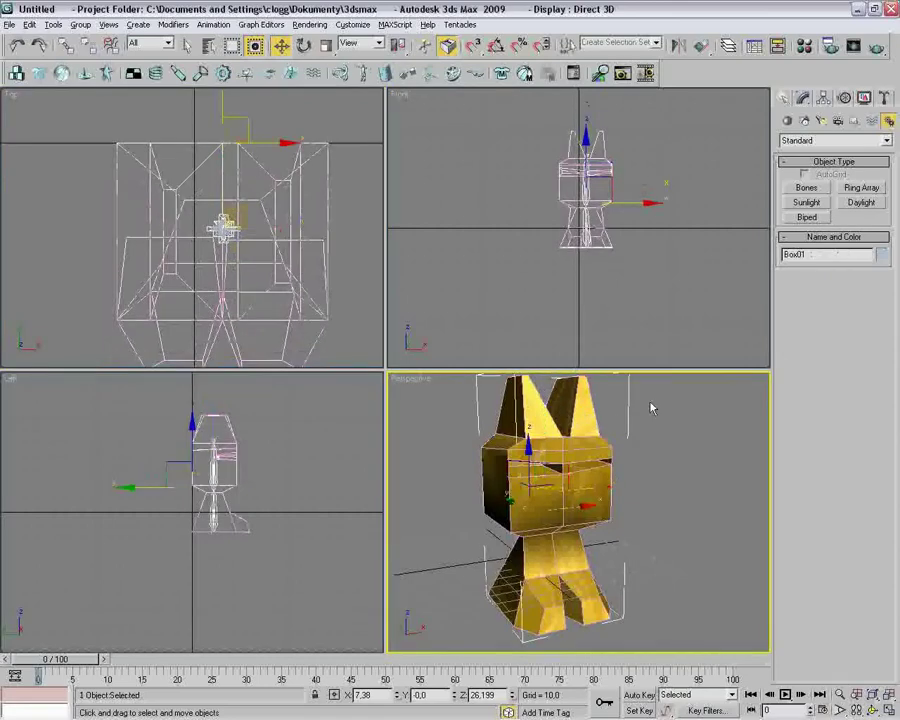
click(802, 97)
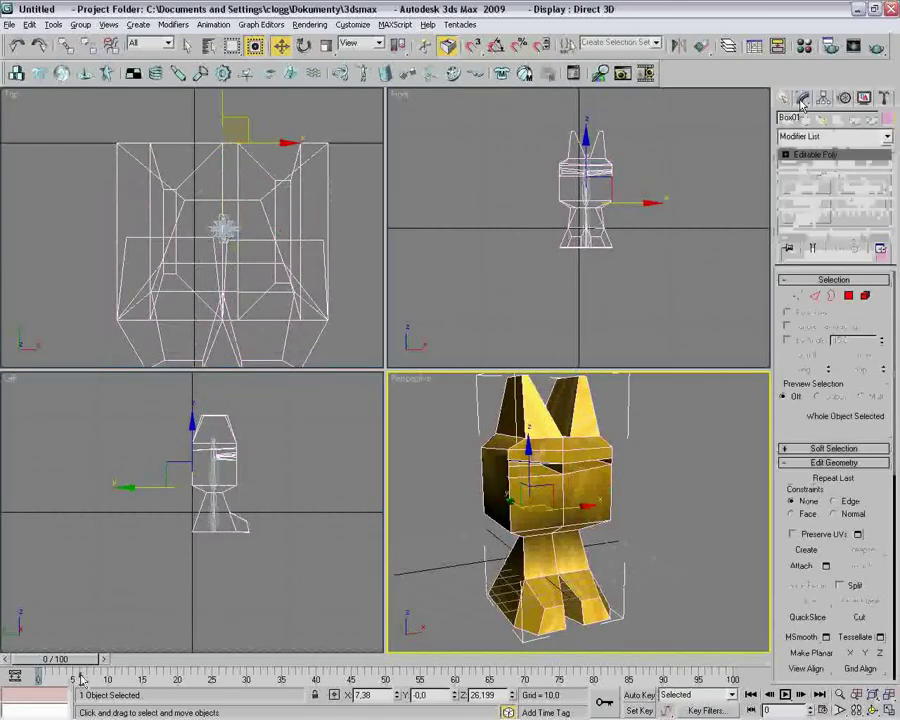
click(887, 141)
drag(888, 165, 897, 382)
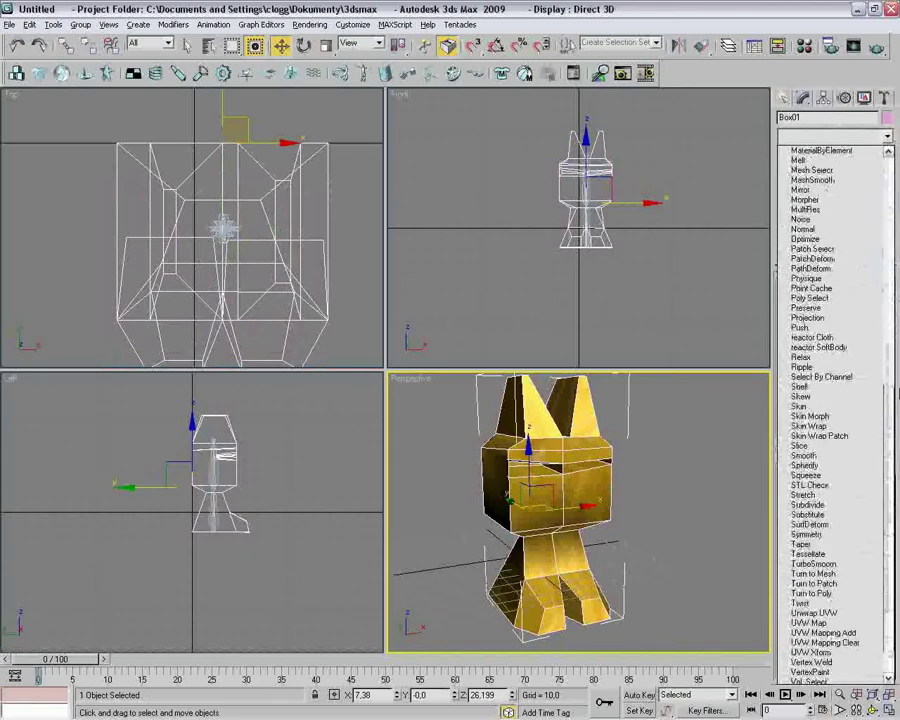
click(815, 408)
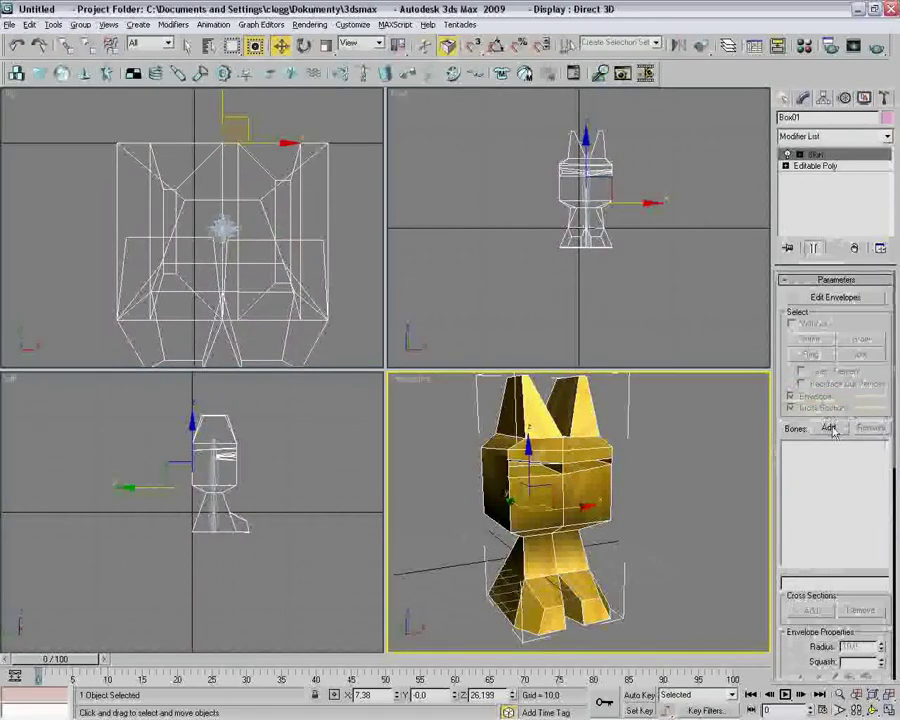
click(828, 427)
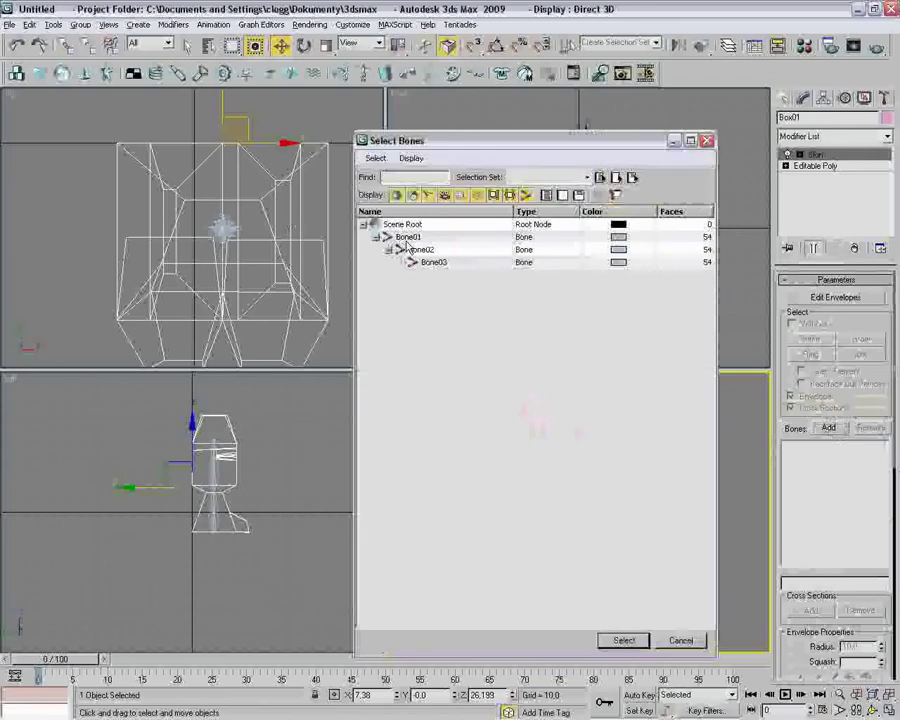
drag(407, 236, 420, 249)
click(622, 640)
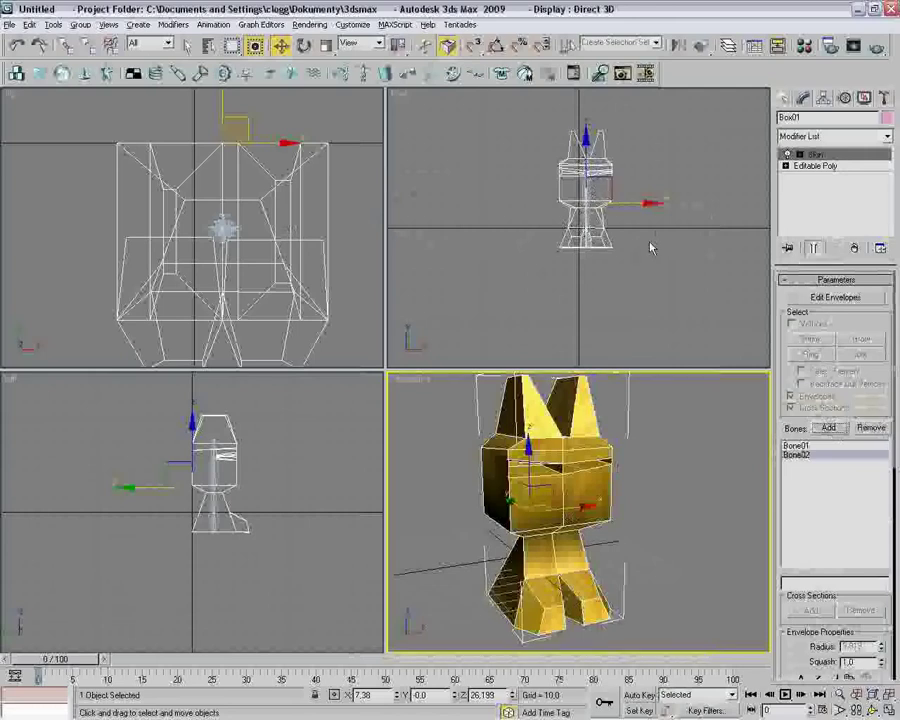
Select Bone02 inside the head and rotate it so the head faces straight ahead.
click(635, 187)
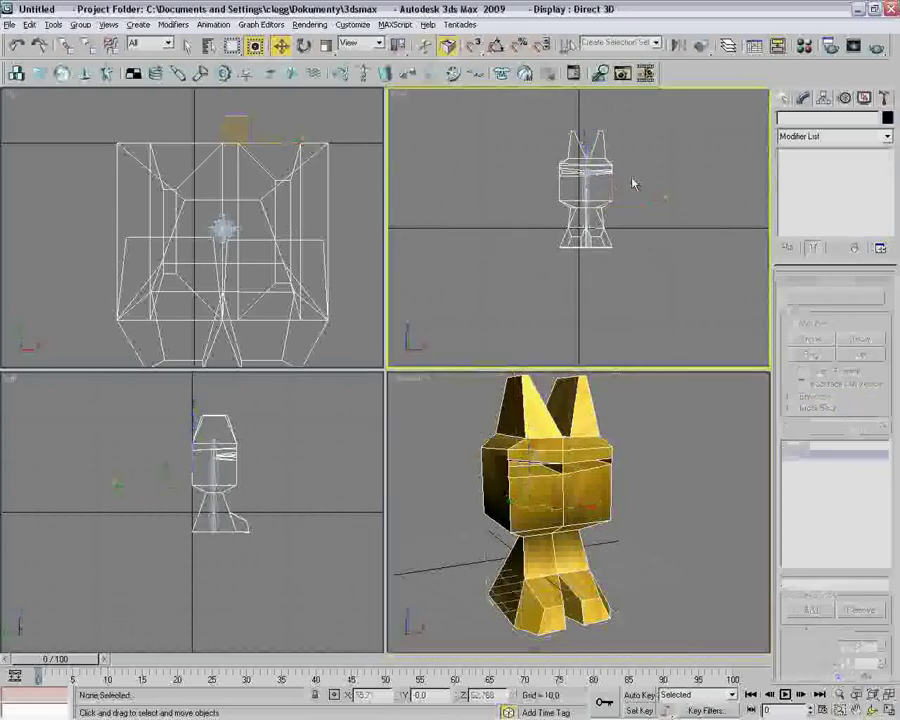
click(620, 192)
click(609, 185)
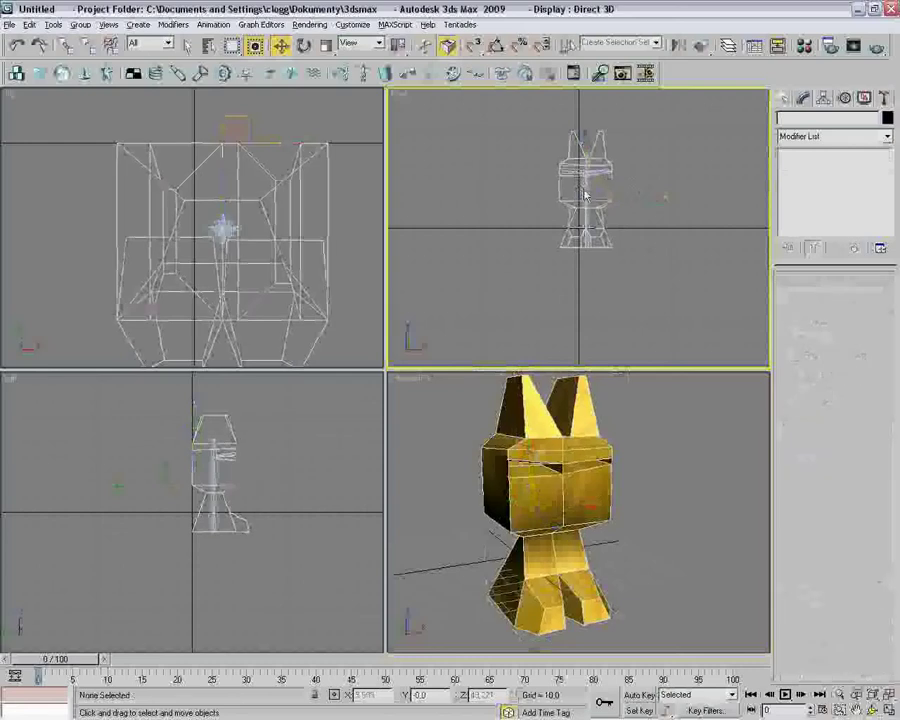
click(585, 188)
click(587, 188)
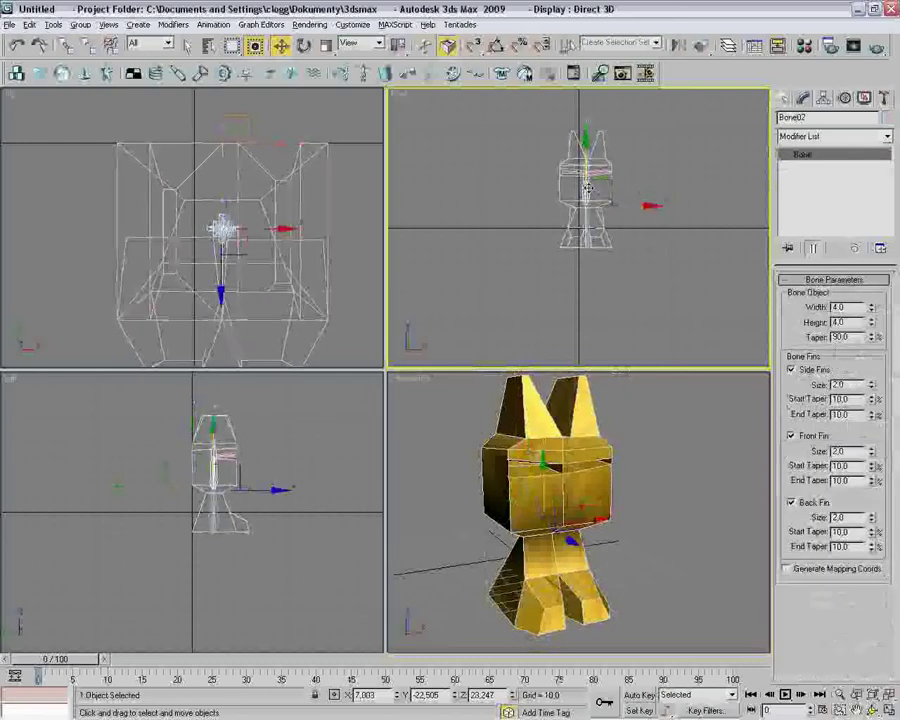
key(e)
mouse_move(588, 188)
mouse_down()
mouse_move(617, 163)
mouse_move(612, 175)
mouse_up()
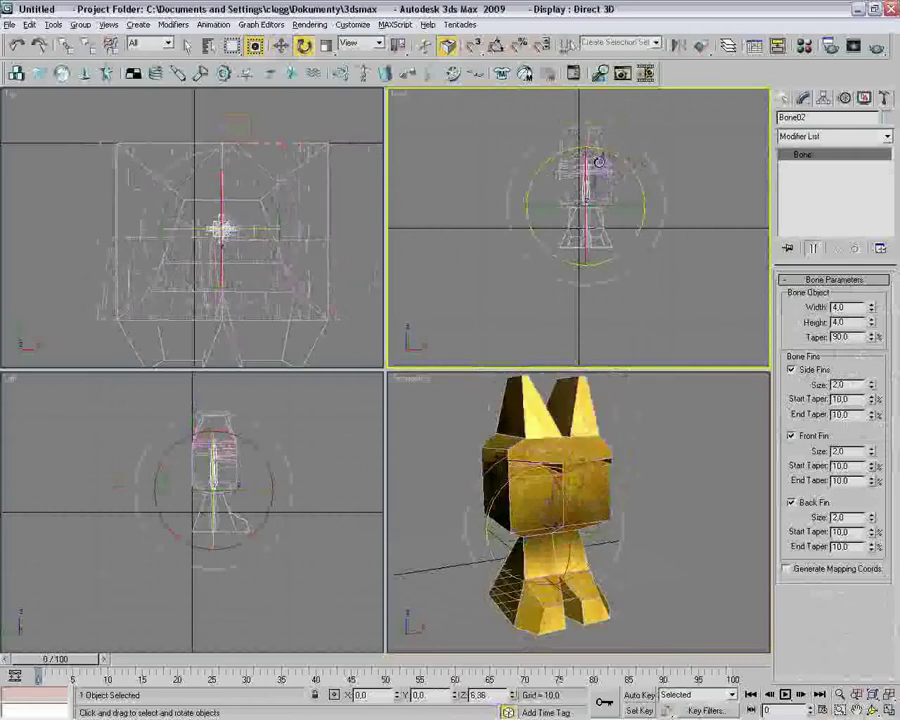
click(693, 216)
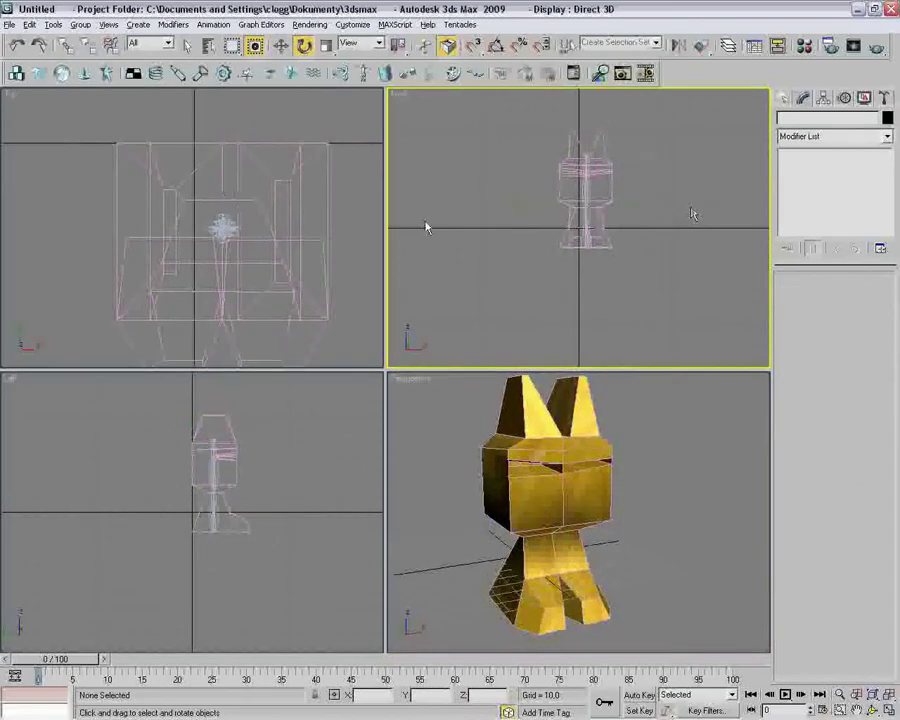
Move the whole character with its bones onto the scene origin, then deselect it.
key(w)
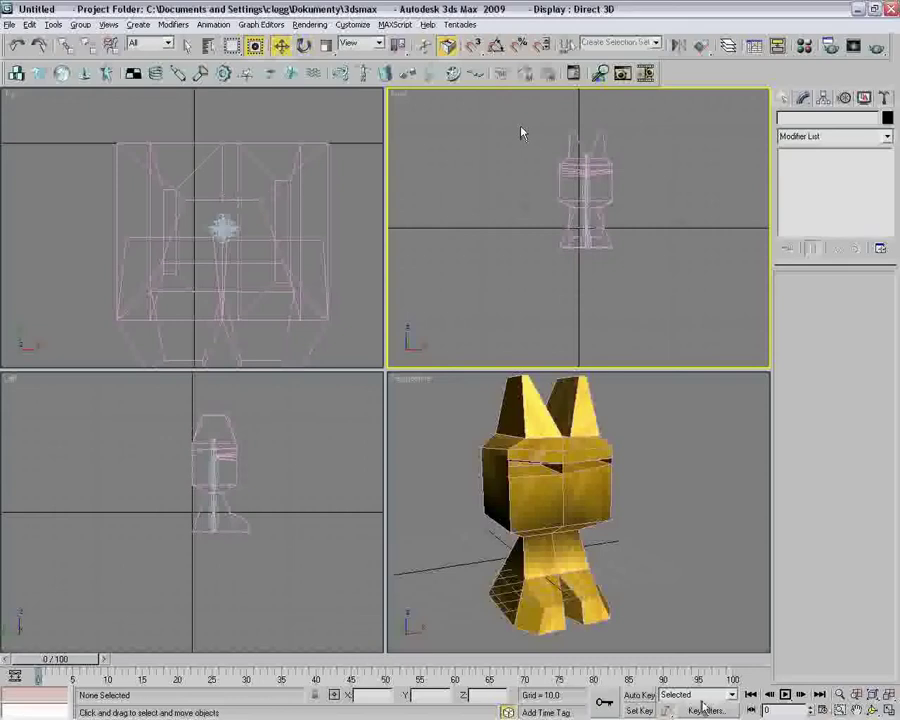
drag(522, 132, 635, 281)
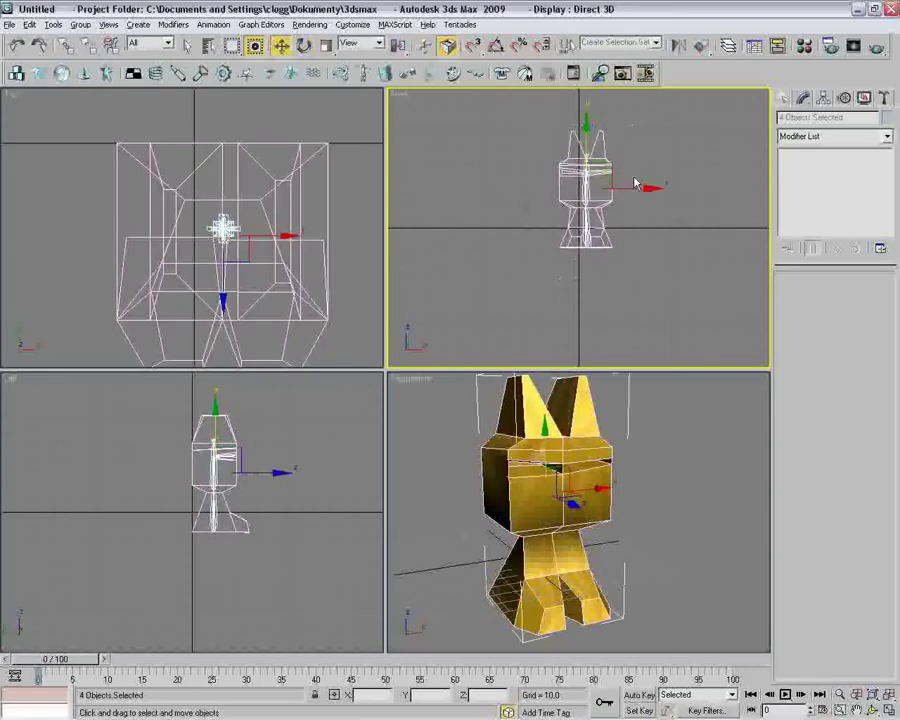
drag(603, 173, 606, 147)
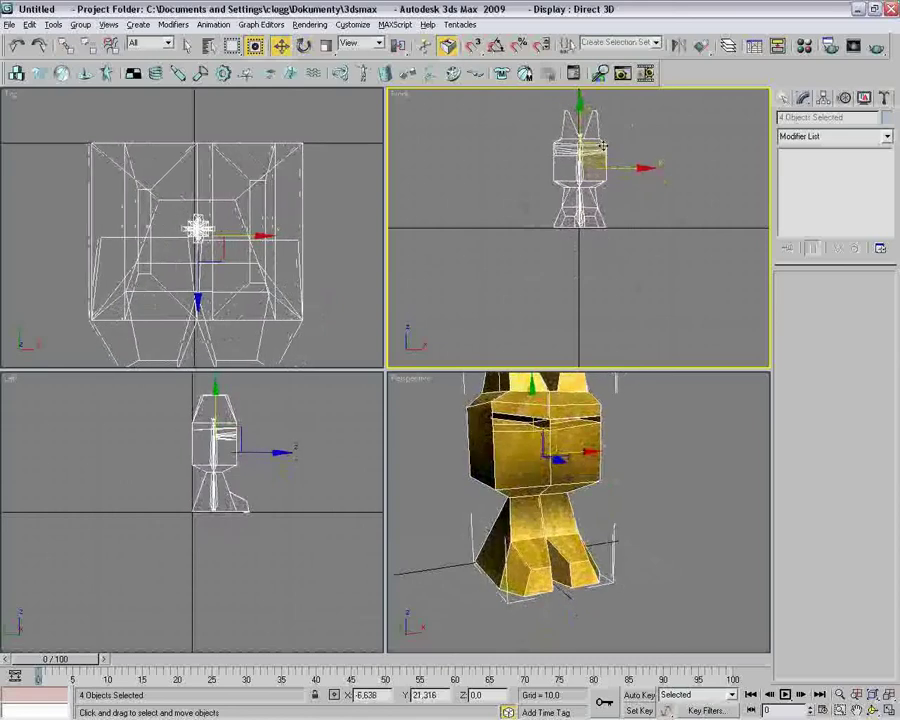
scroll(286, 225, down, 1)
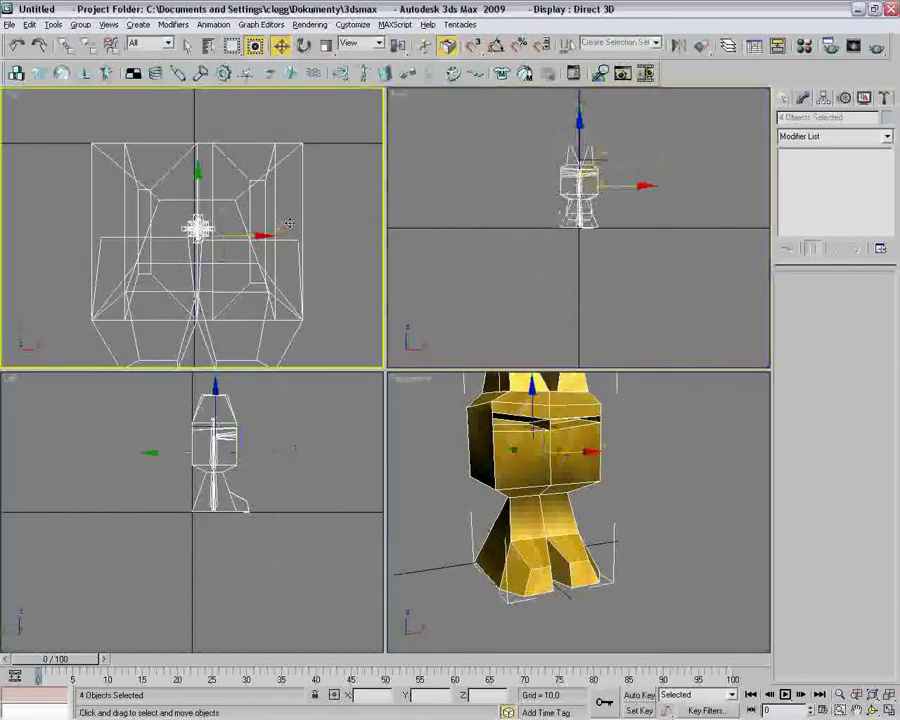
scroll(290, 224, down, 4)
drag(211, 211, 208, 178)
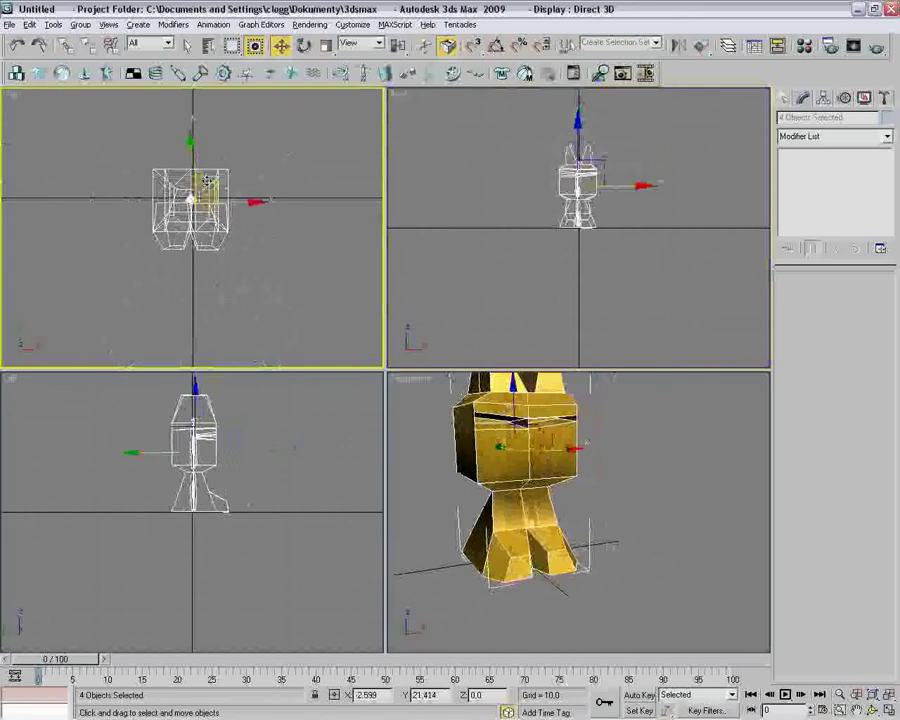
click(263, 161)
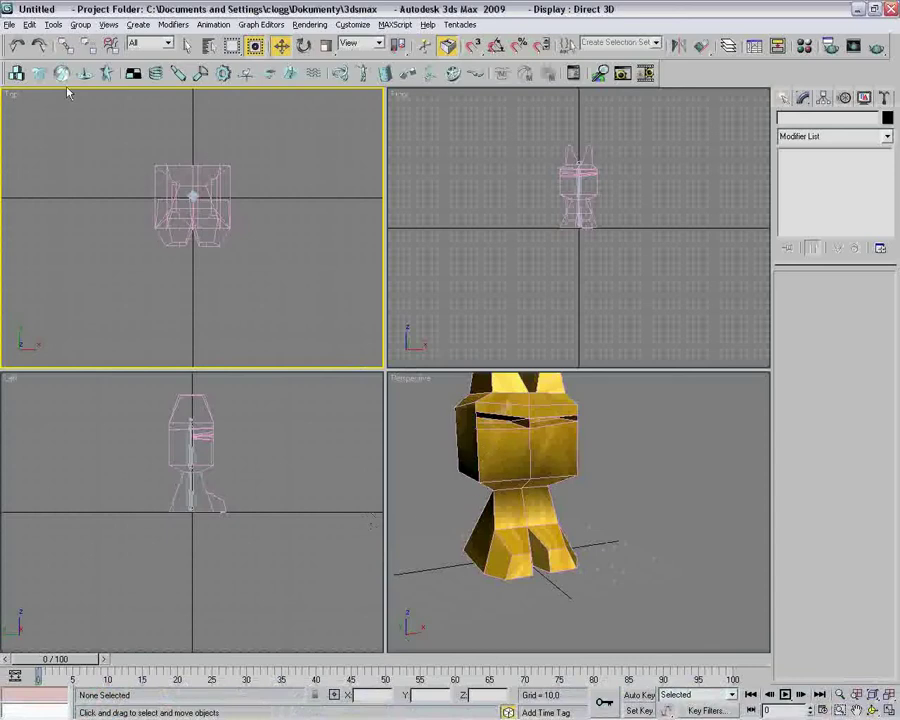
click(9, 24)
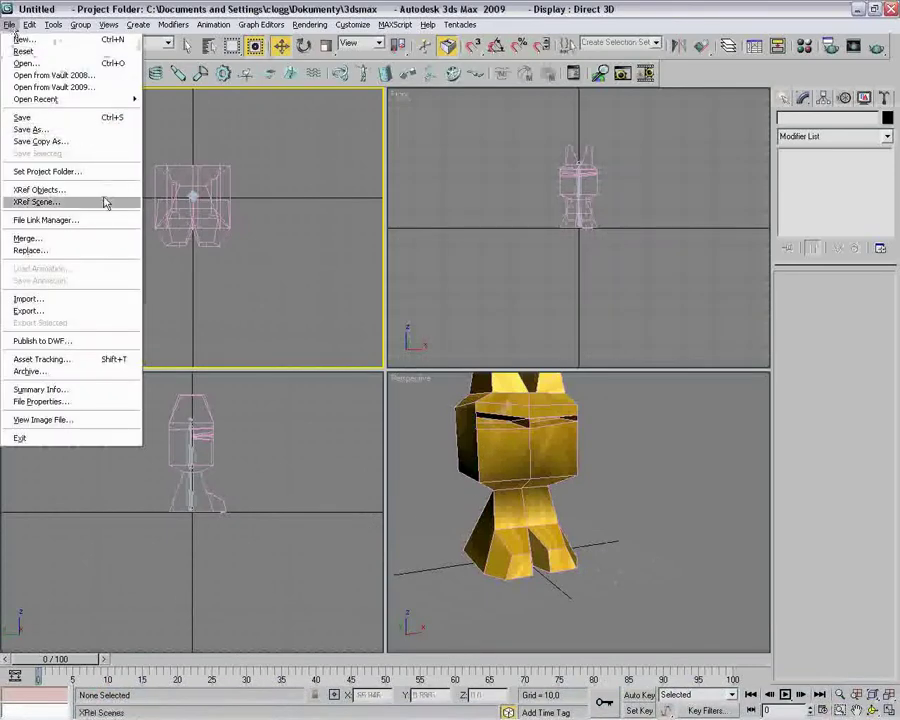
Export as Source SMD and browse to the TRENINGG folder on the desktop.
click(88, 311)
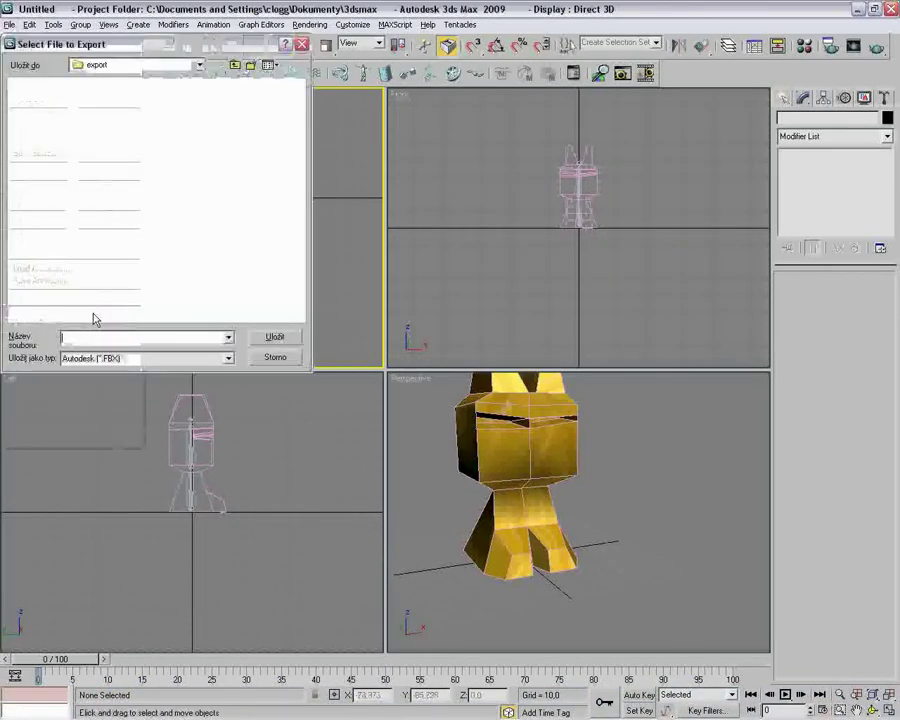
click(228, 358)
drag(229, 385, 230, 440)
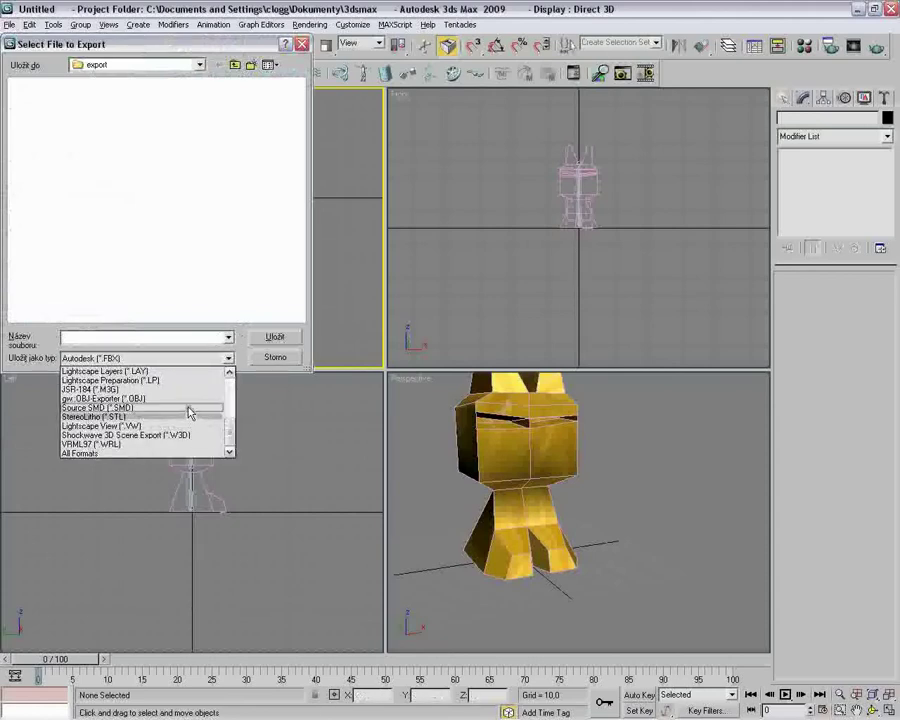
click(189, 410)
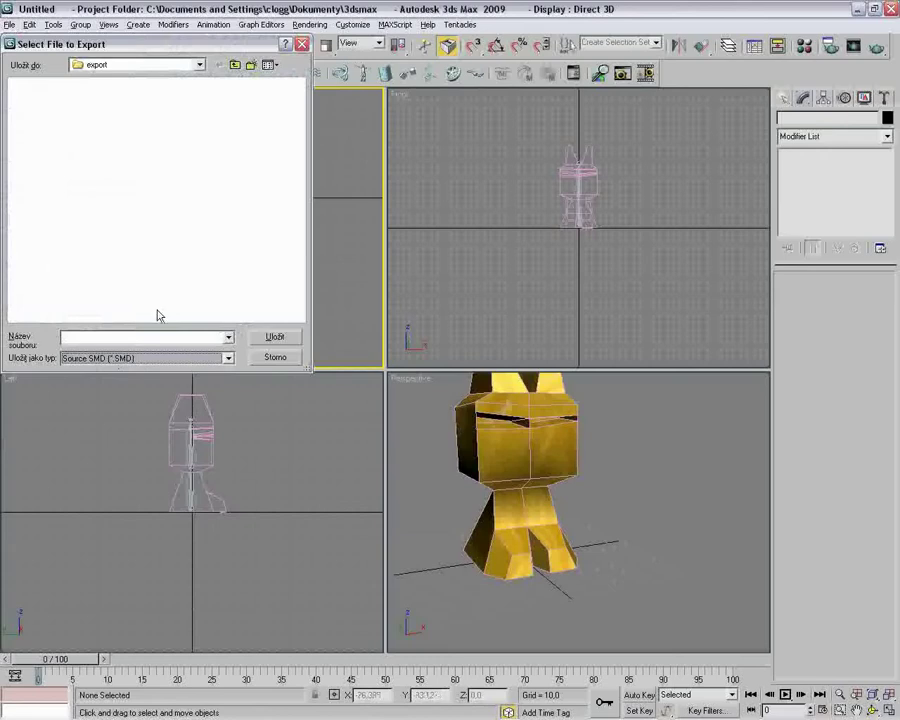
click(200, 65)
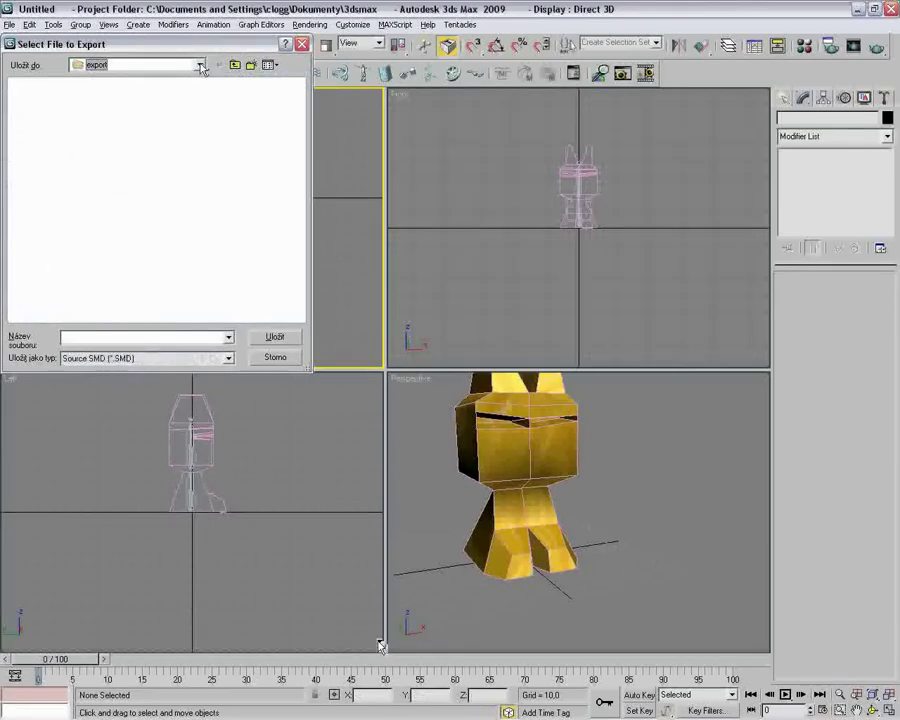
click(200, 65)
click(174, 72)
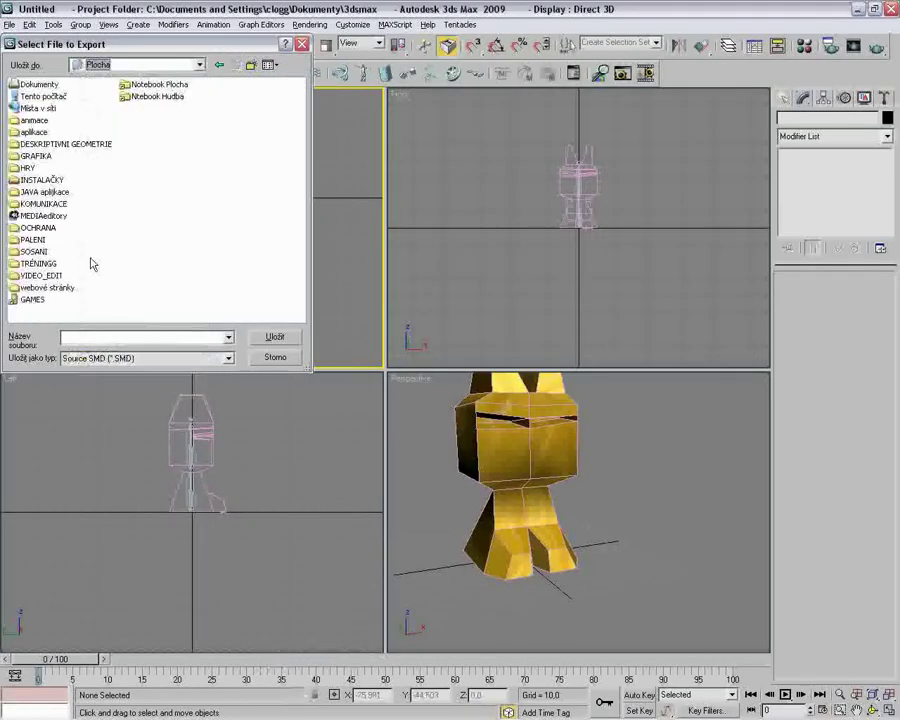
double_click(37, 263)
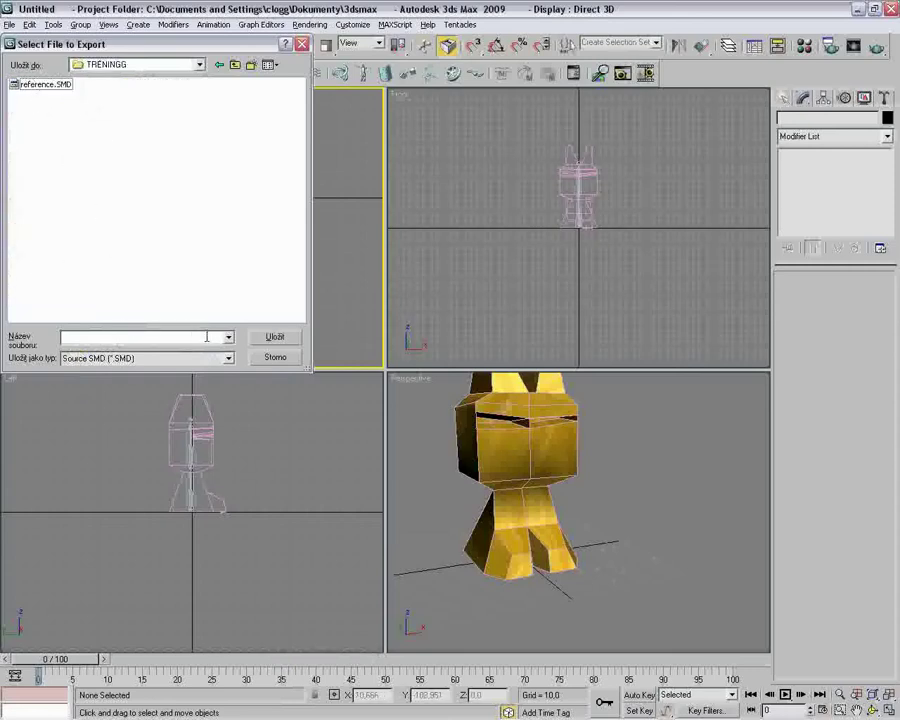
Save over reference.SMD, confirming replacement, with Export as Half-Life 1 SMD ticked.
click(30, 85)
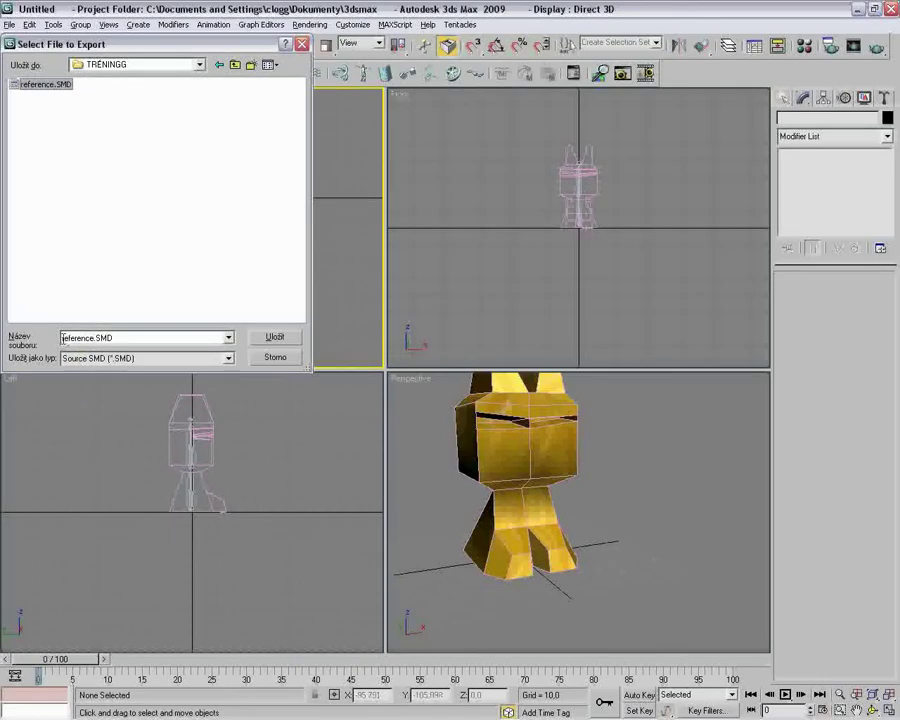
click(262, 341)
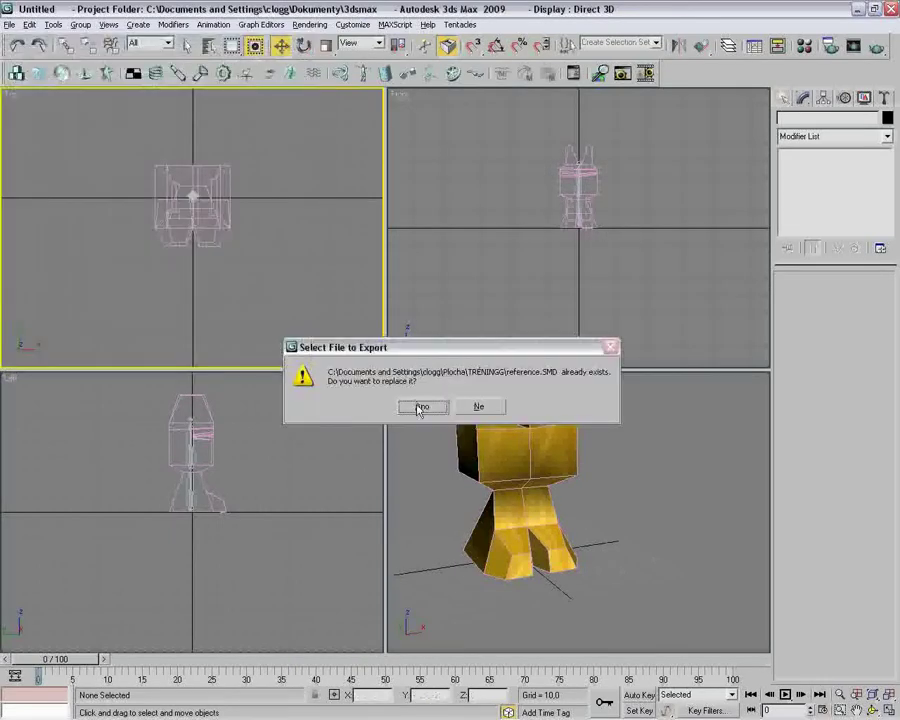
click(419, 407)
click(393, 364)
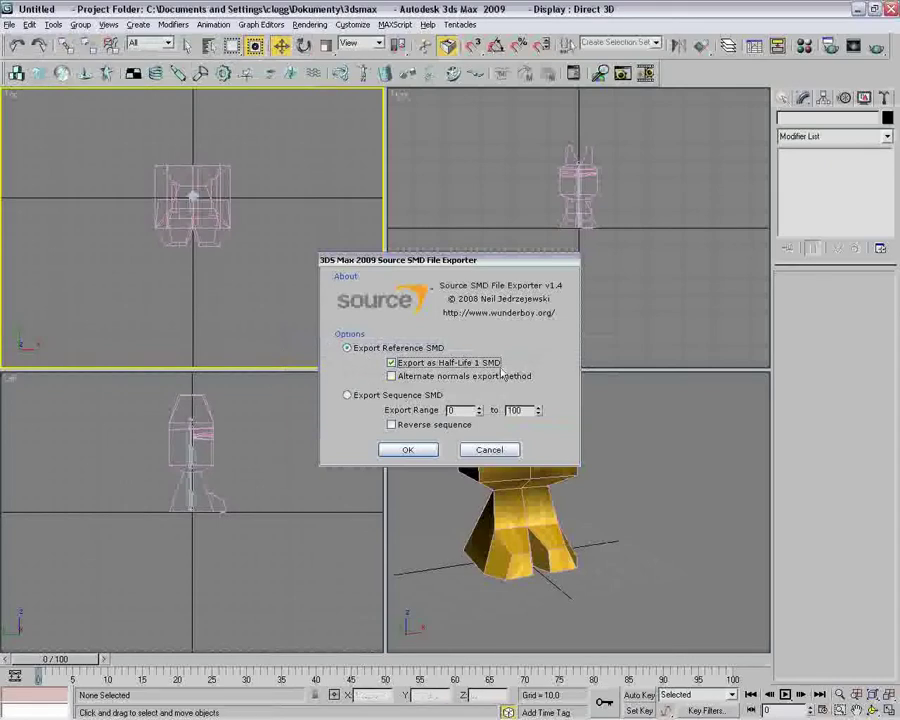
click(400, 448)
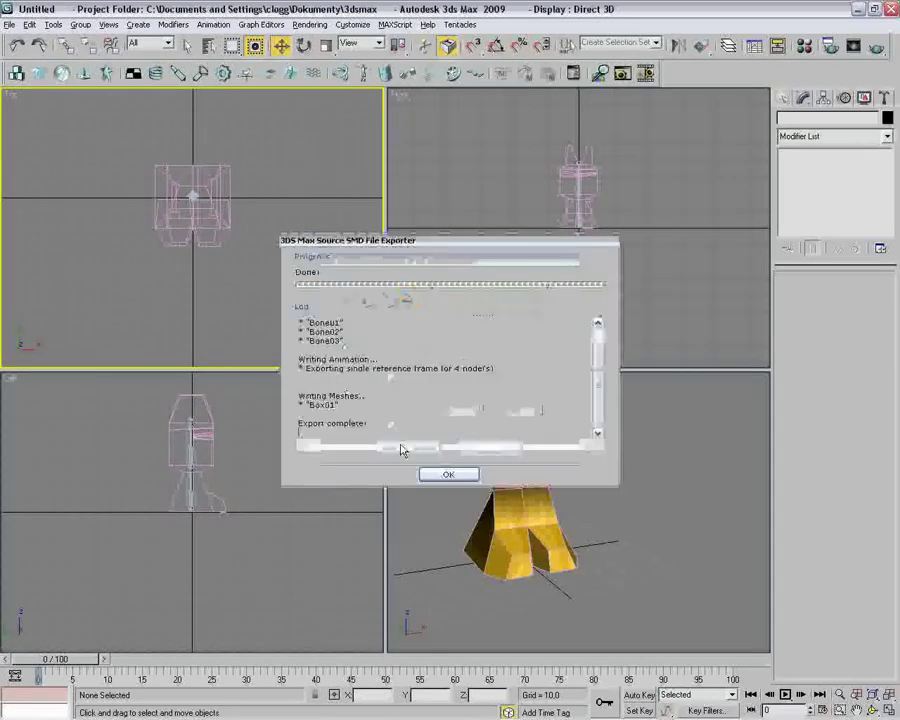
click(441, 476)
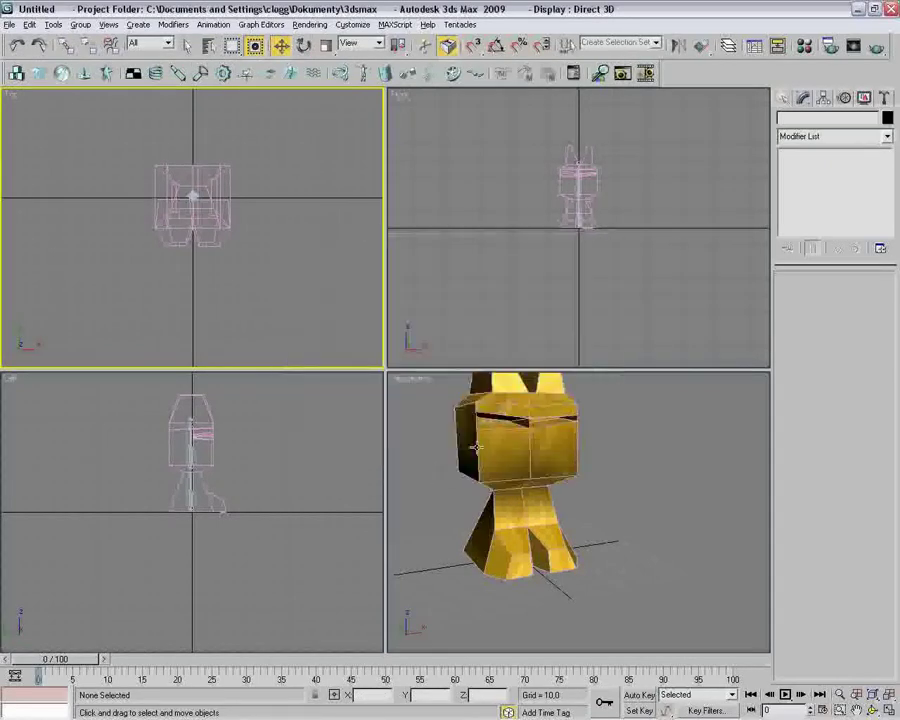
Orbit the view, hide the Box01 character mesh, and select Bone02.
alt+middle_drag(480, 444, 488, 482)
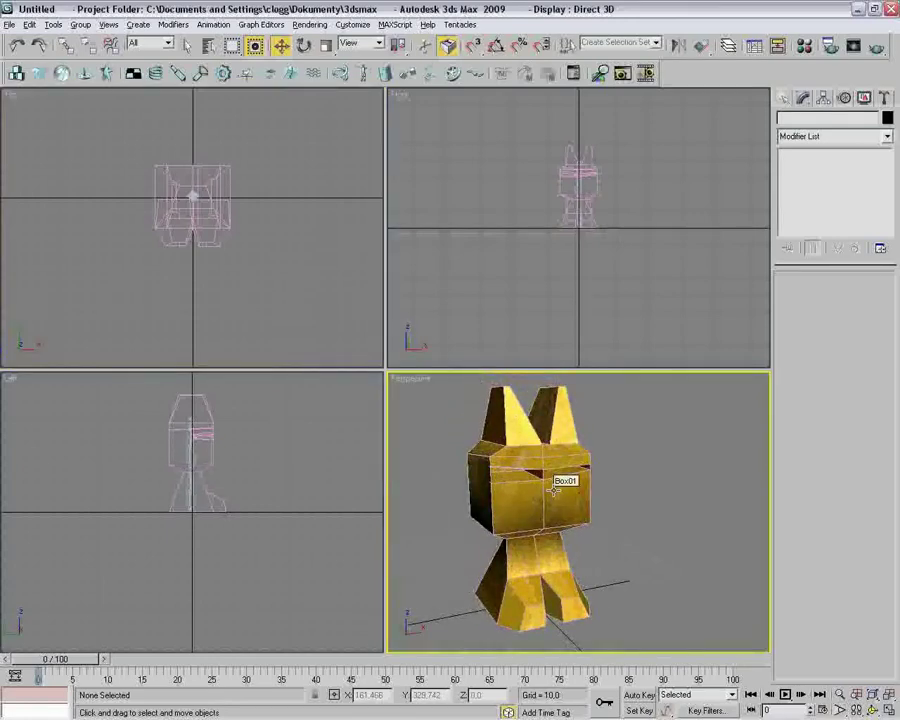
alt+middle_drag(536, 487, 522, 433)
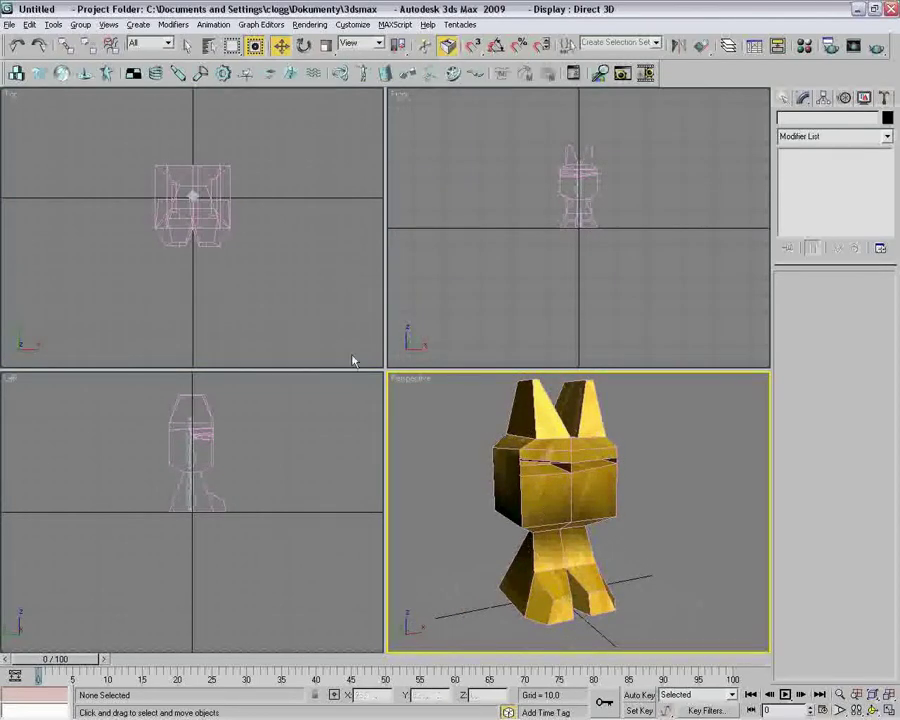
click(544, 410)
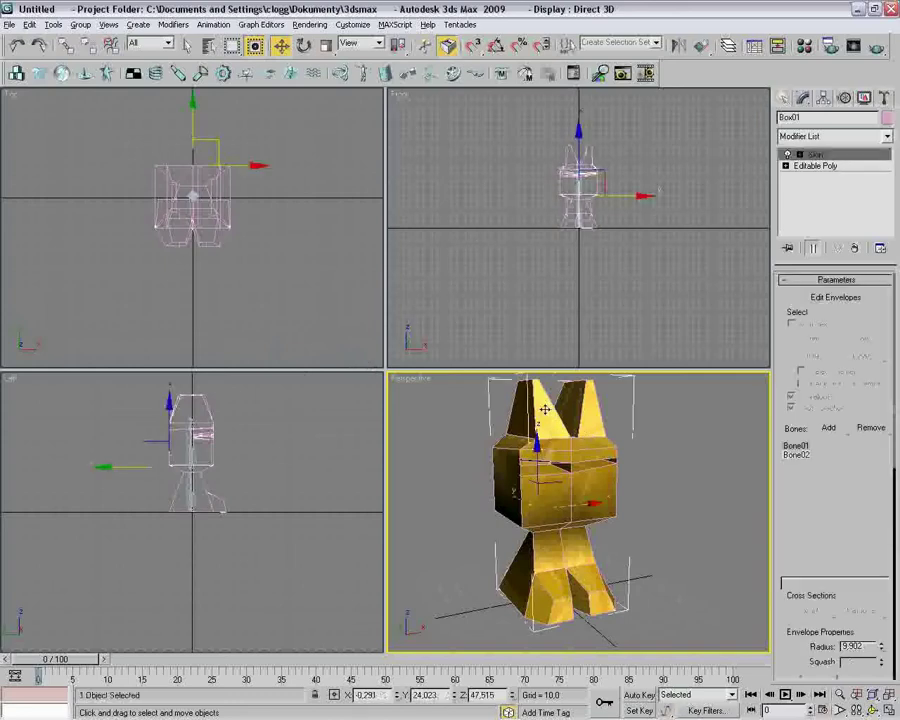
key(Delete)
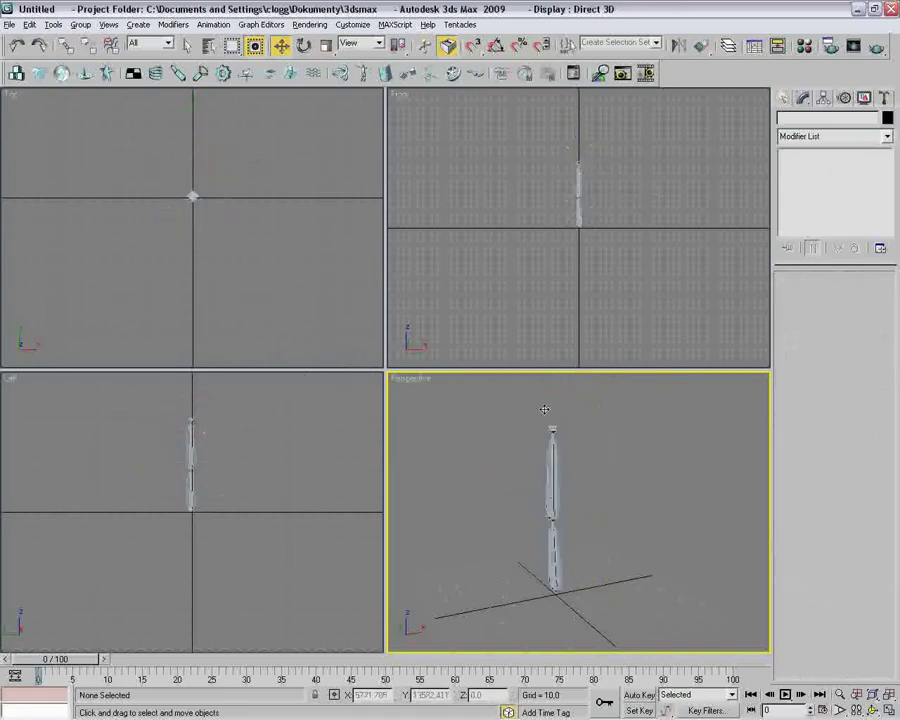
click(549, 432)
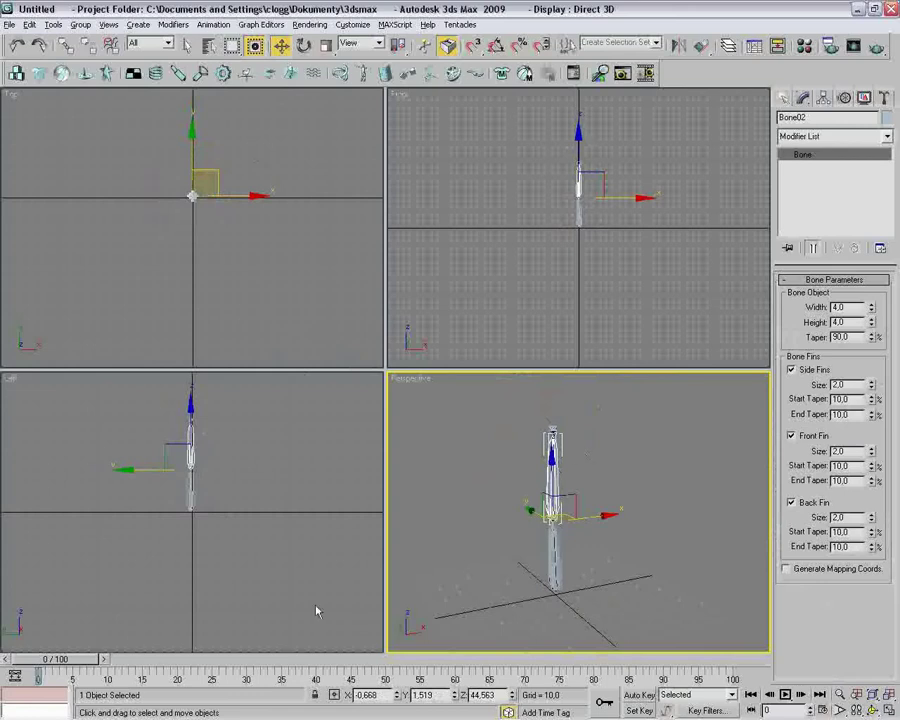
Set the animation length to 10 frames and turn on Auto Key.
click(873, 710)
text(10)
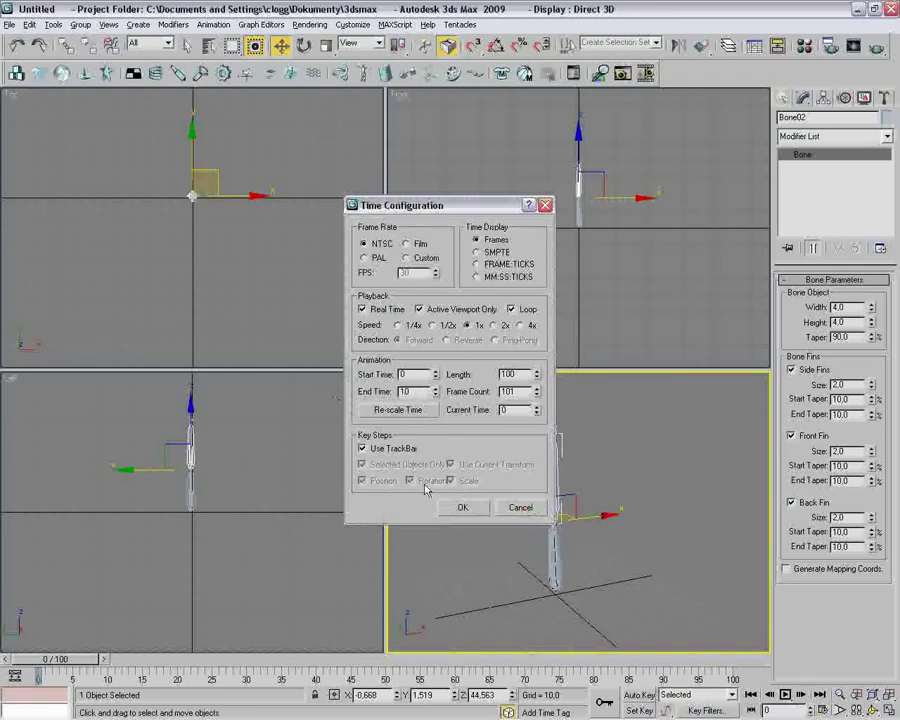
click(462, 507)
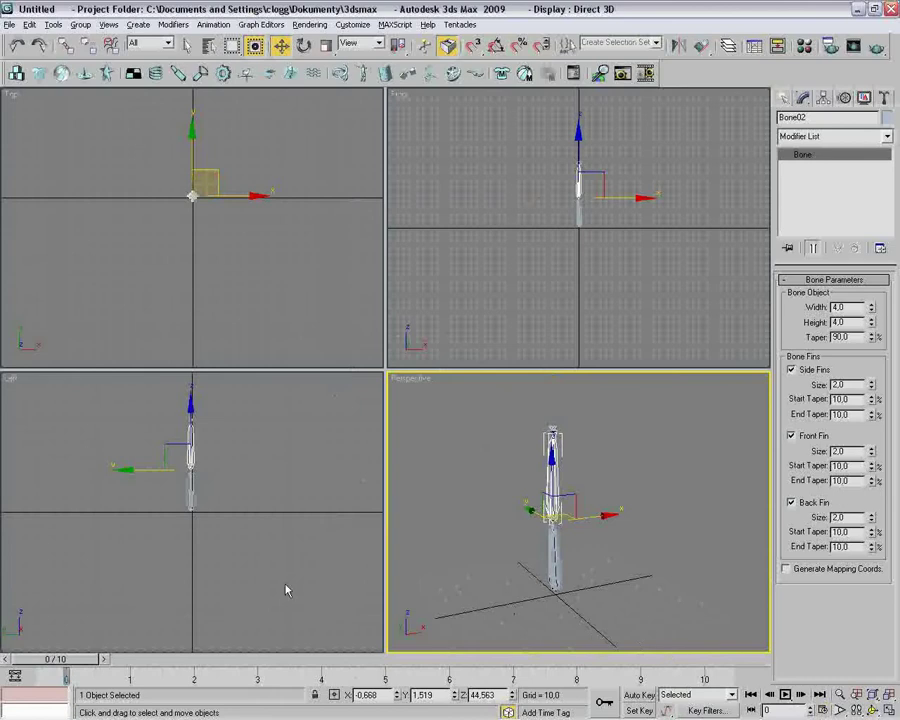
click(637, 696)
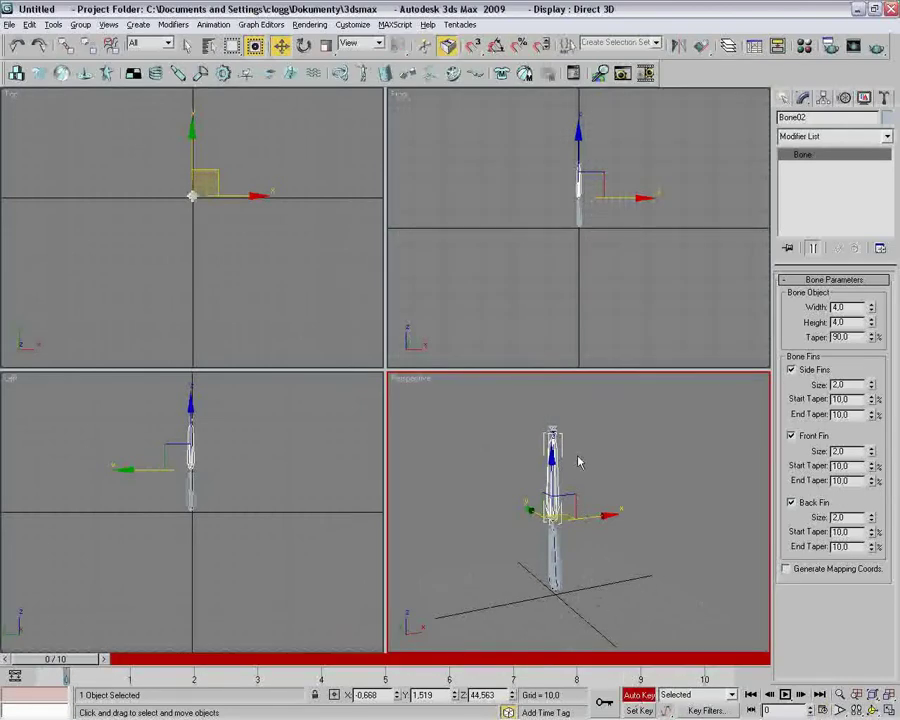
key(e)
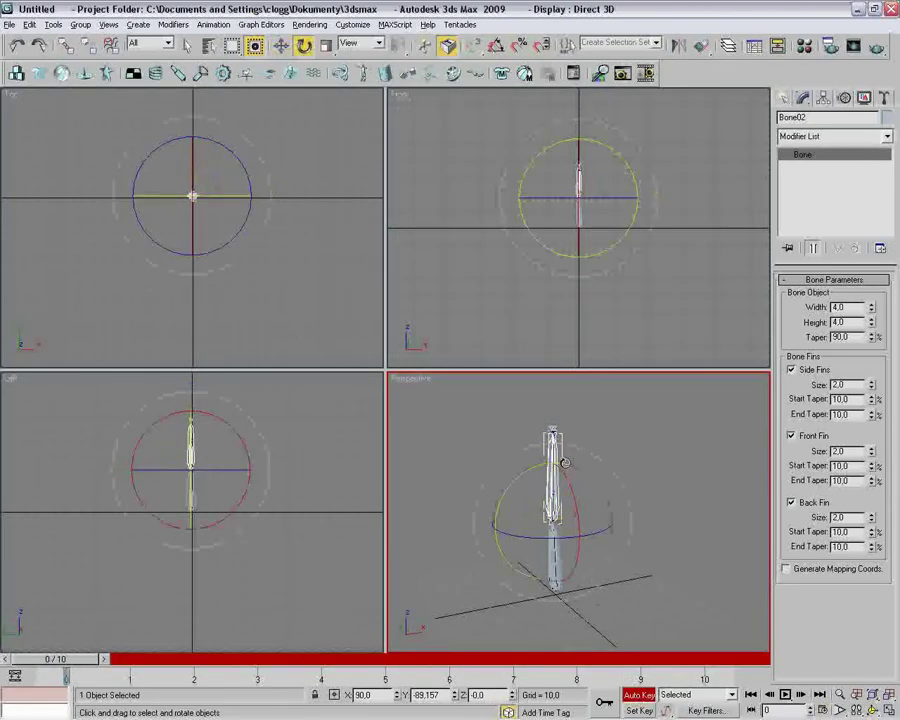
drag(565, 462, 583, 466)
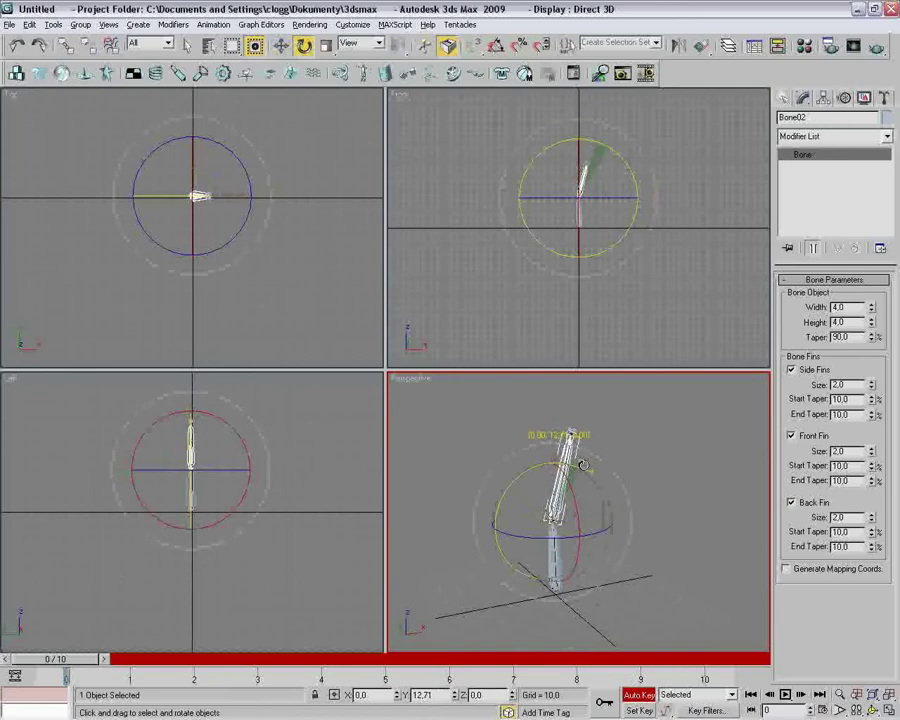
right_click(583, 466)
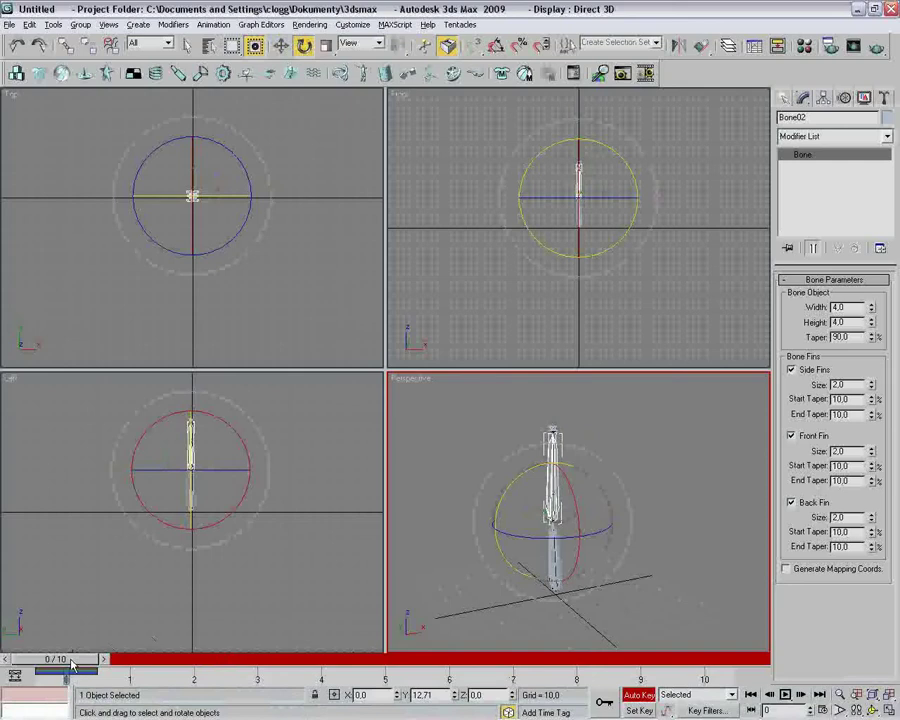
Key Bone02 rotations at frames 4 and 7, and copy the frame-0 key to frame 10.
drag(72, 662, 335, 662)
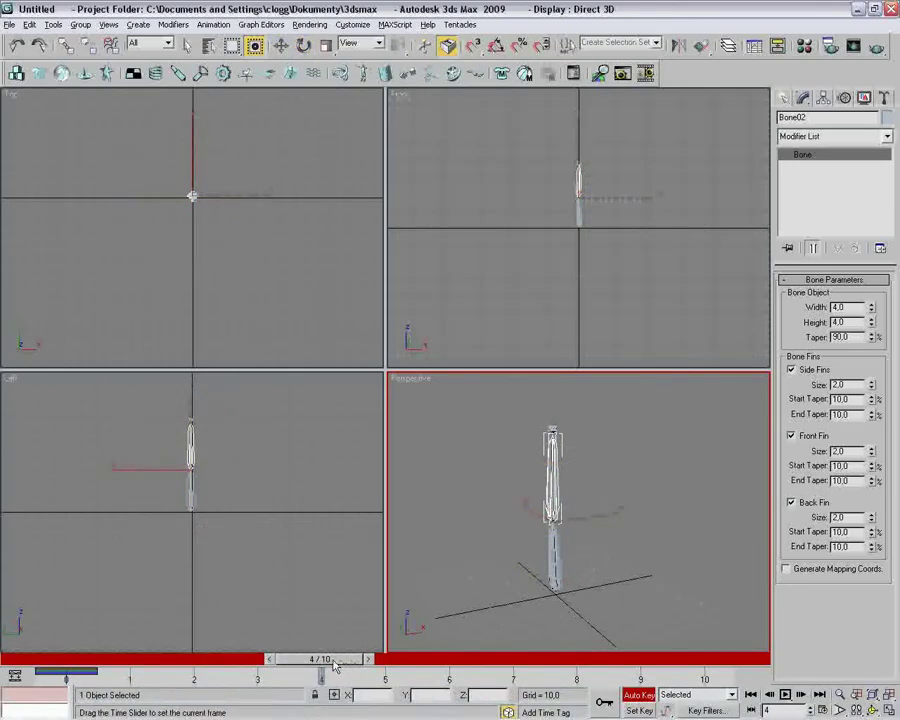
mouse_move(566, 467)
mouse_down()
mouse_move(357, 633)
mouse_move(517, 659)
mouse_up()
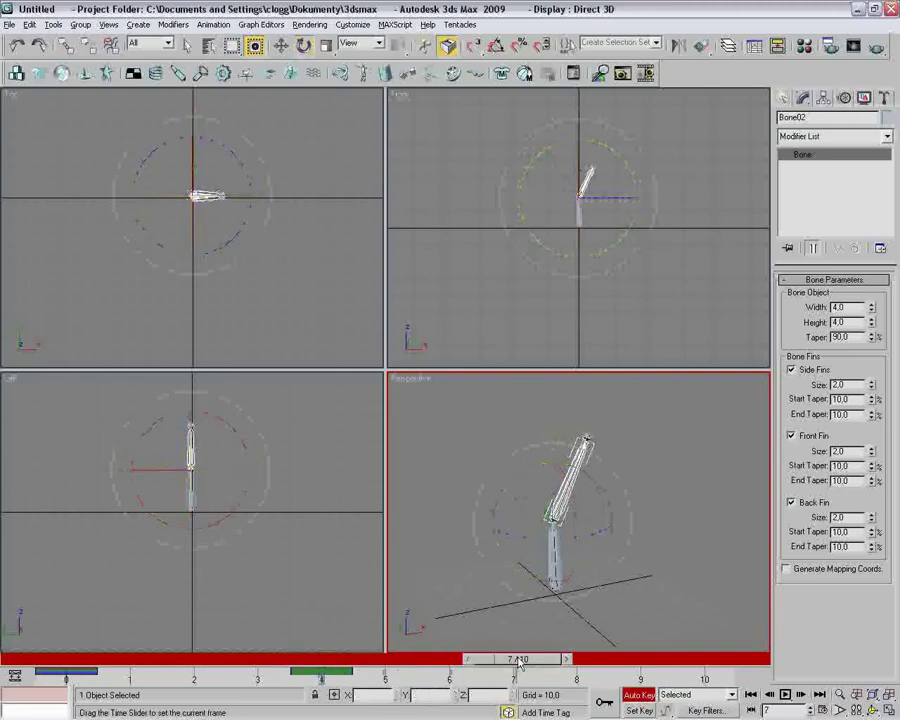
drag(527, 473, 466, 516)
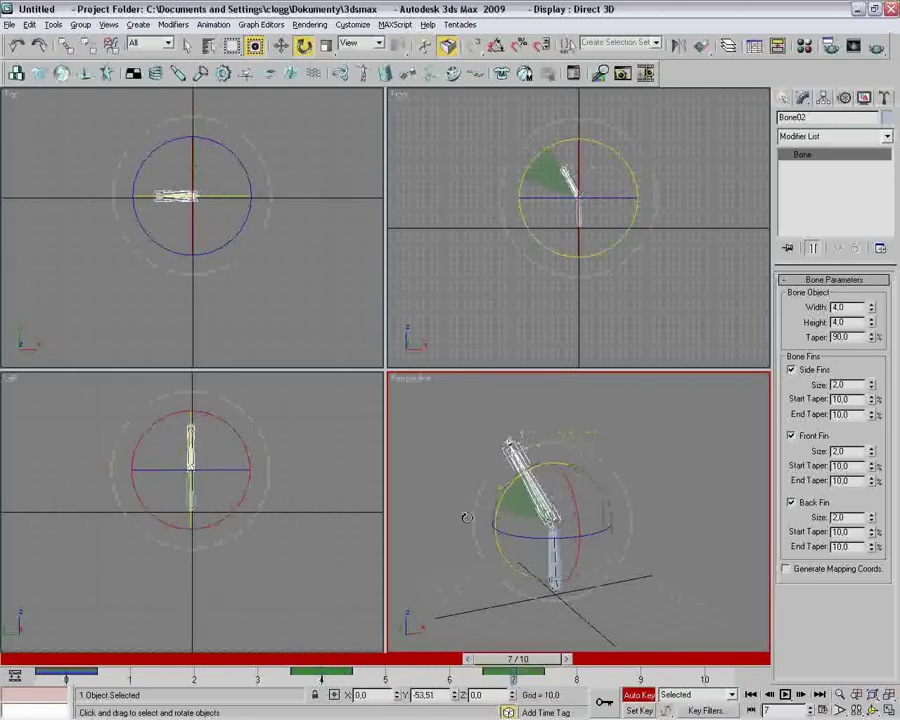
drag(497, 659, 650, 659)
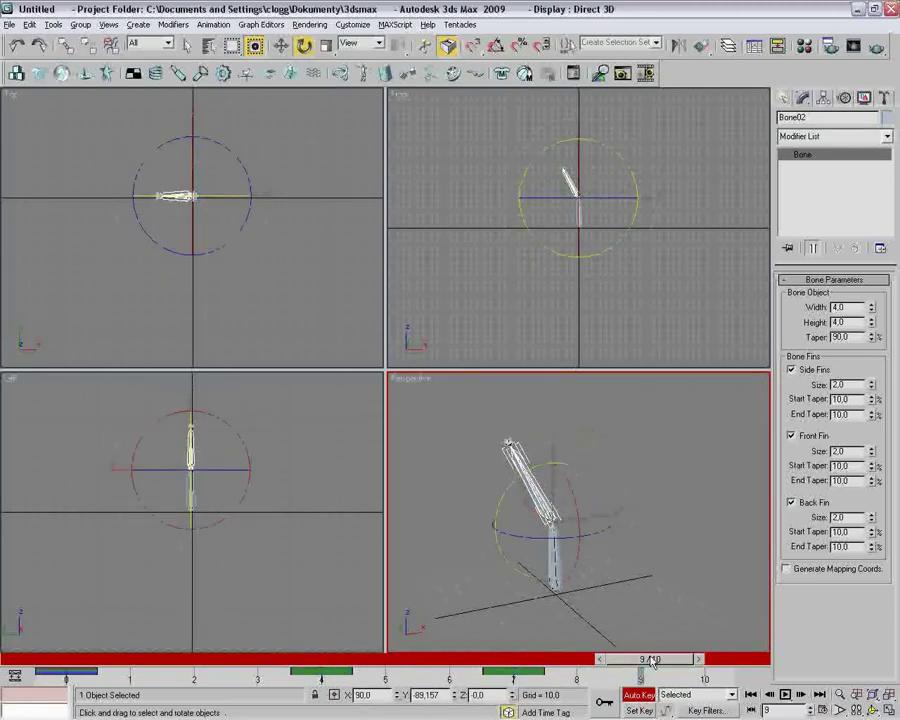
mouse_move(72, 673)
shift+mouse_down()
mouse_move(663, 672)
mouse_move(76, 668)
shift+mouse_up()
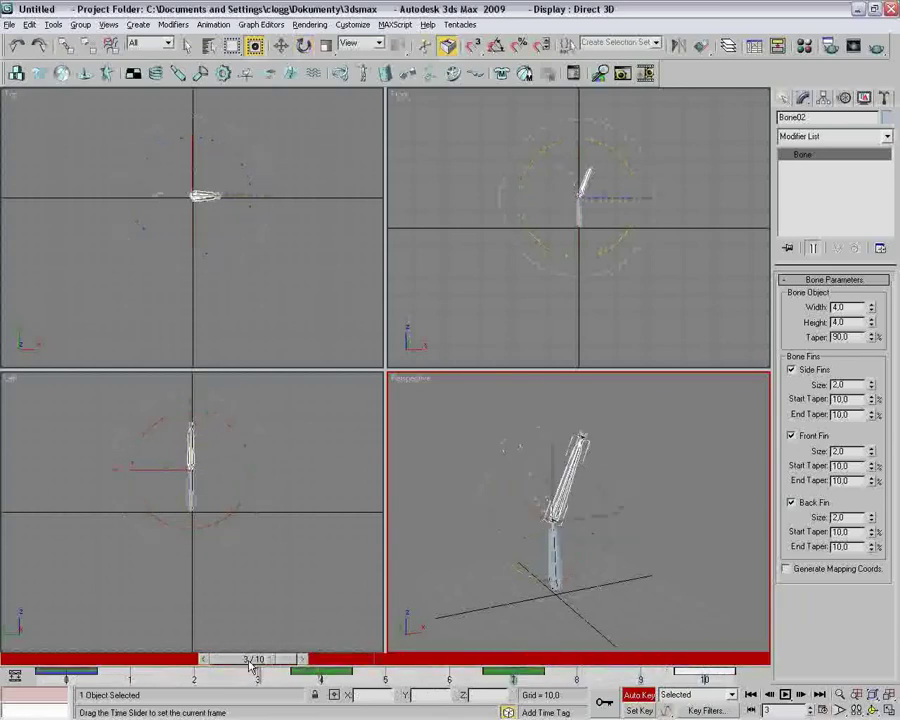
Export the animation as sequence SMD tvor_idle for frames 0–10, then minimize 3ds Max.
key(e)
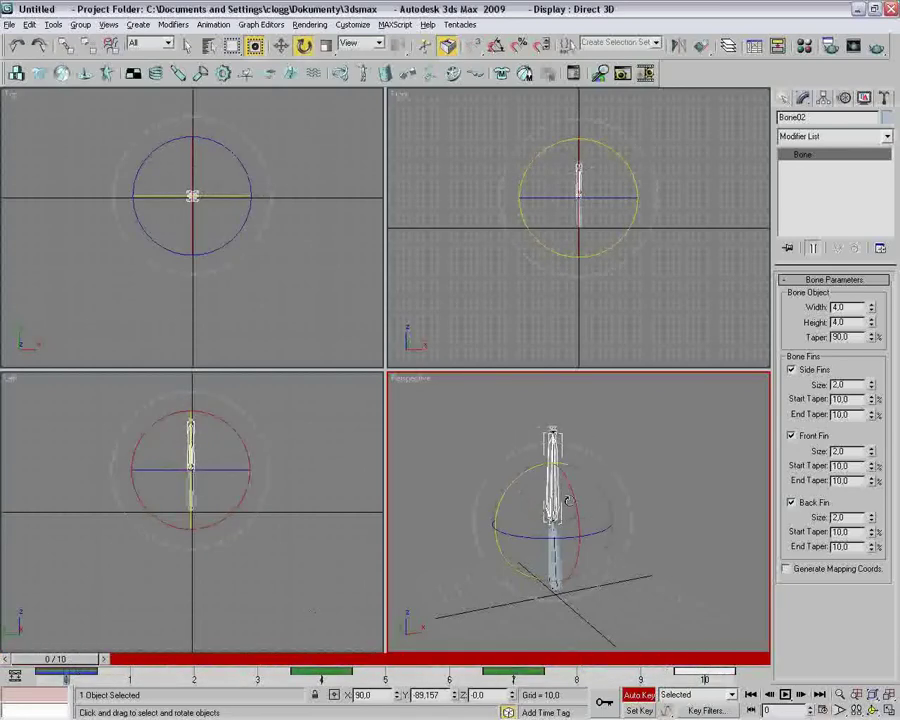
click(684, 454)
click(8, 24)
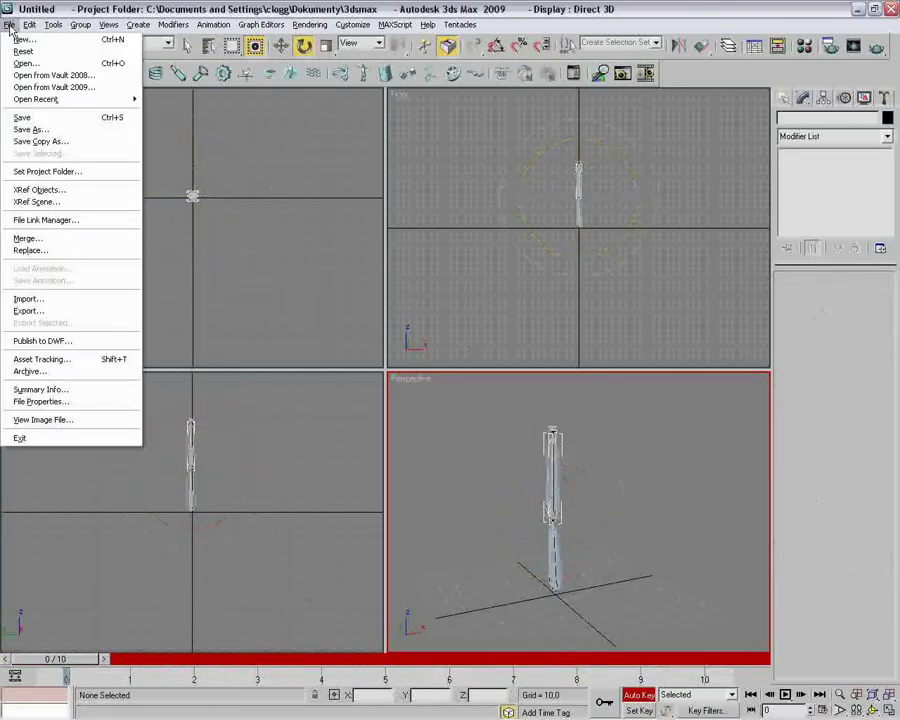
click(82, 311)
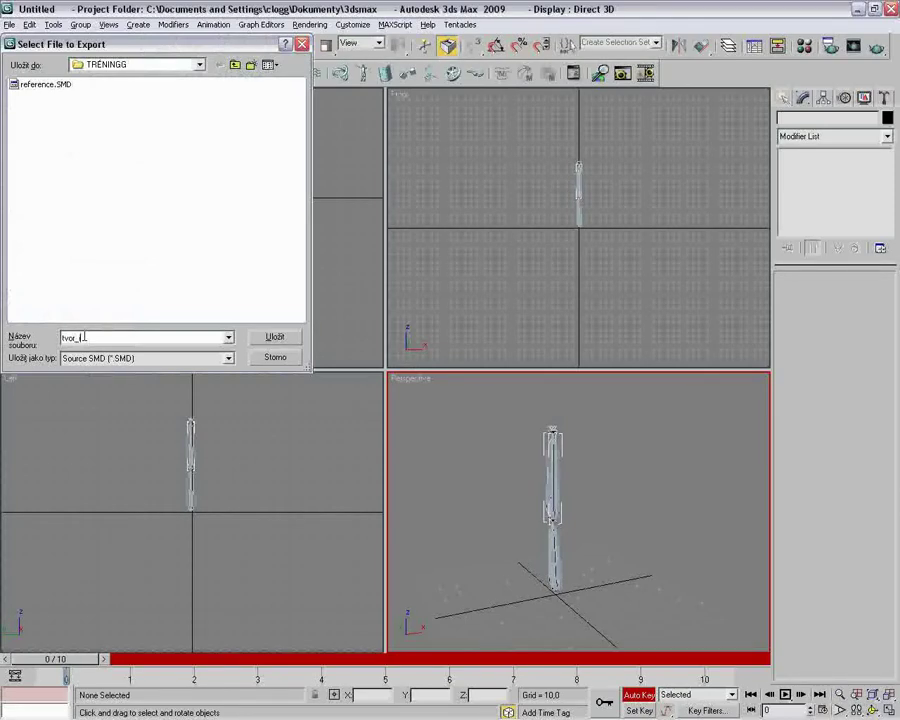
click(272, 337)
click(378, 396)
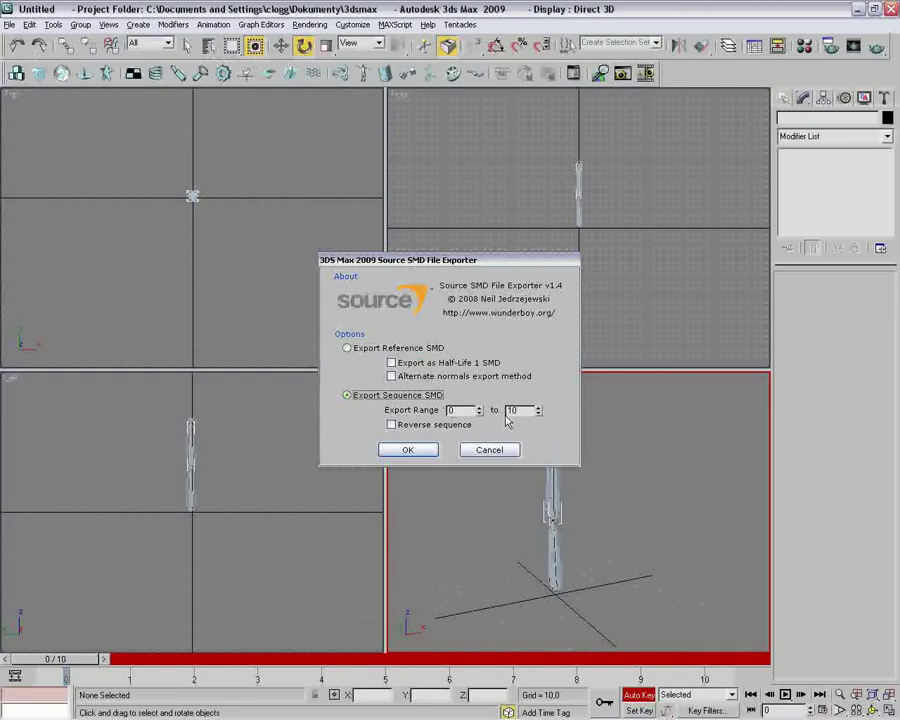
click(408, 450)
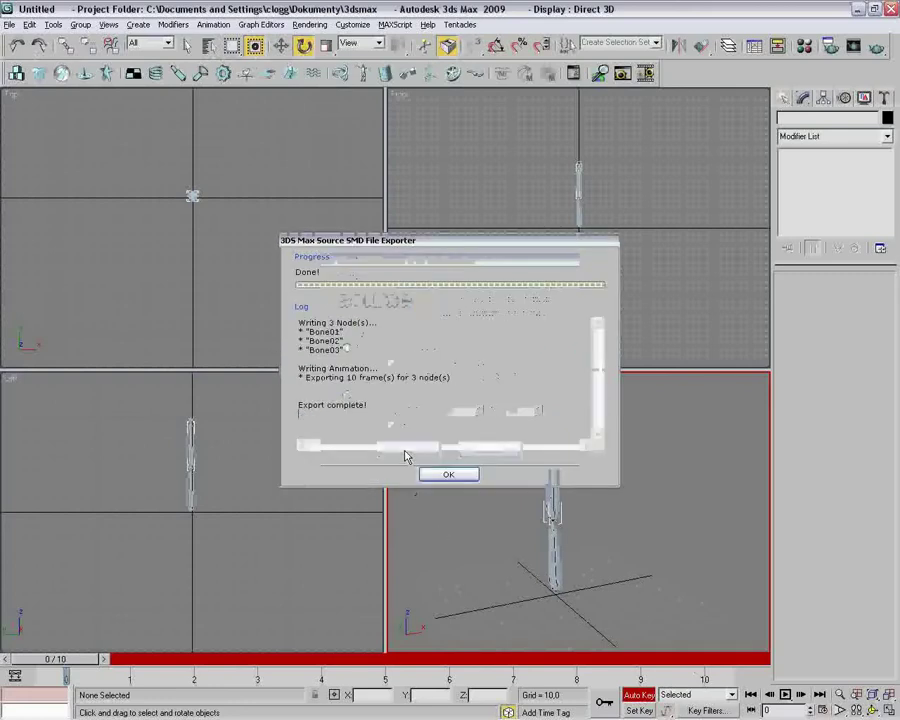
click(446, 472)
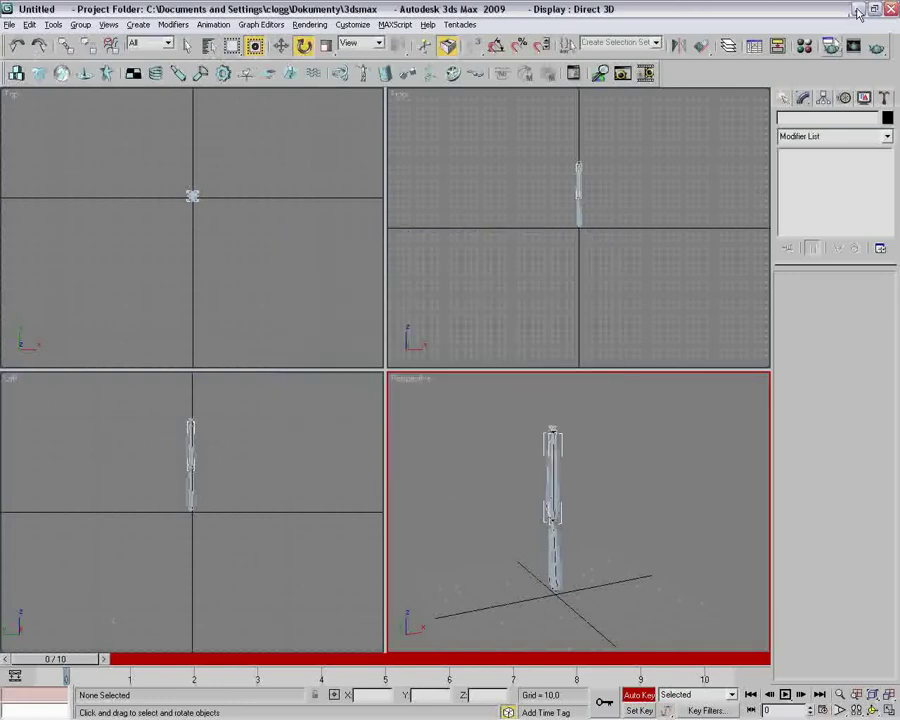
click(857, 8)
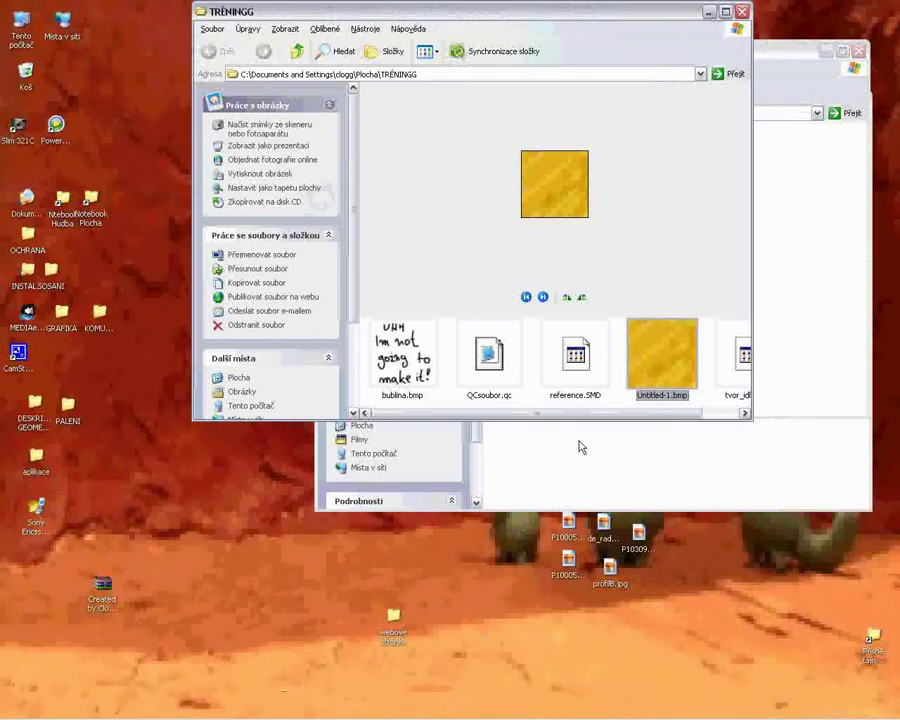
Rename reference.SMD to tvor_reference.SMD and open QCsoubor.qc in Notepad.
drag(576, 414, 646, 414)
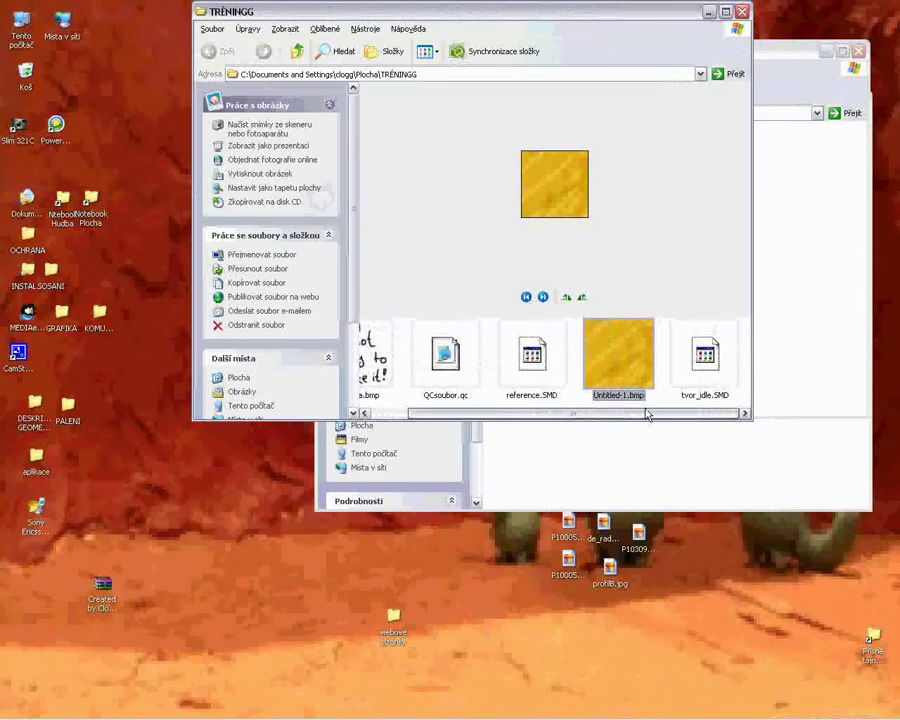
click(530, 400)
click(528, 398)
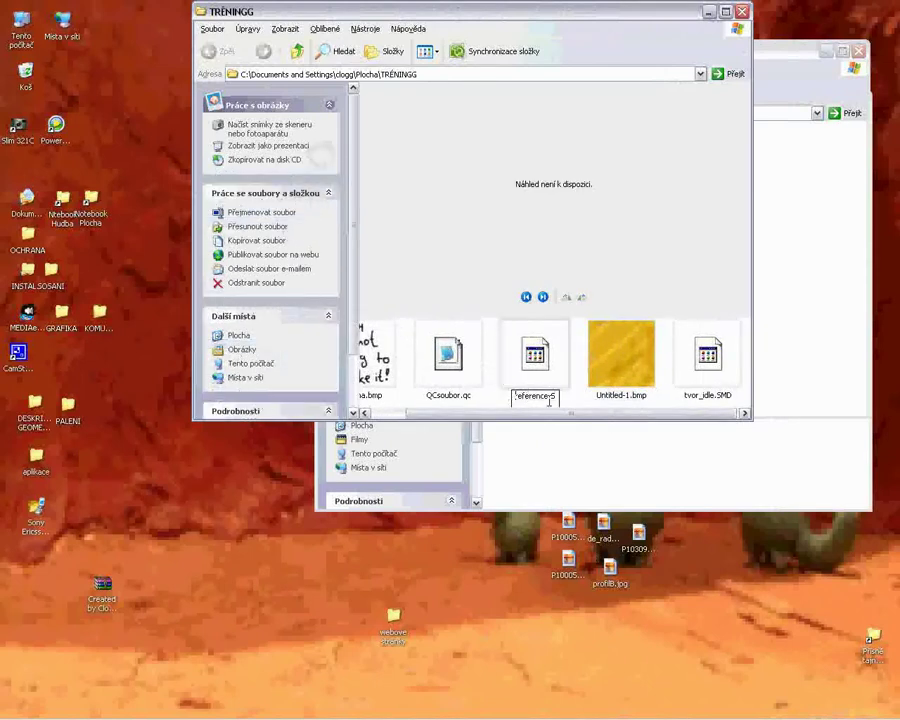
text(tvor_r)
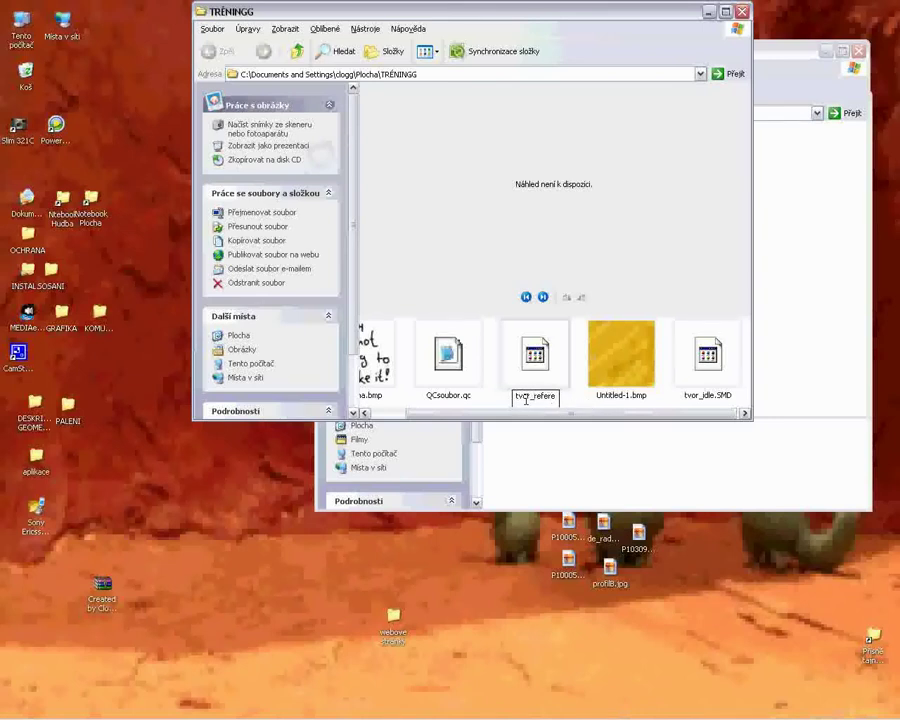
mouse_move(515, 396)
mouse_down()
mouse_move(561, 396)
mouse_move(535, 406)
mouse_up()
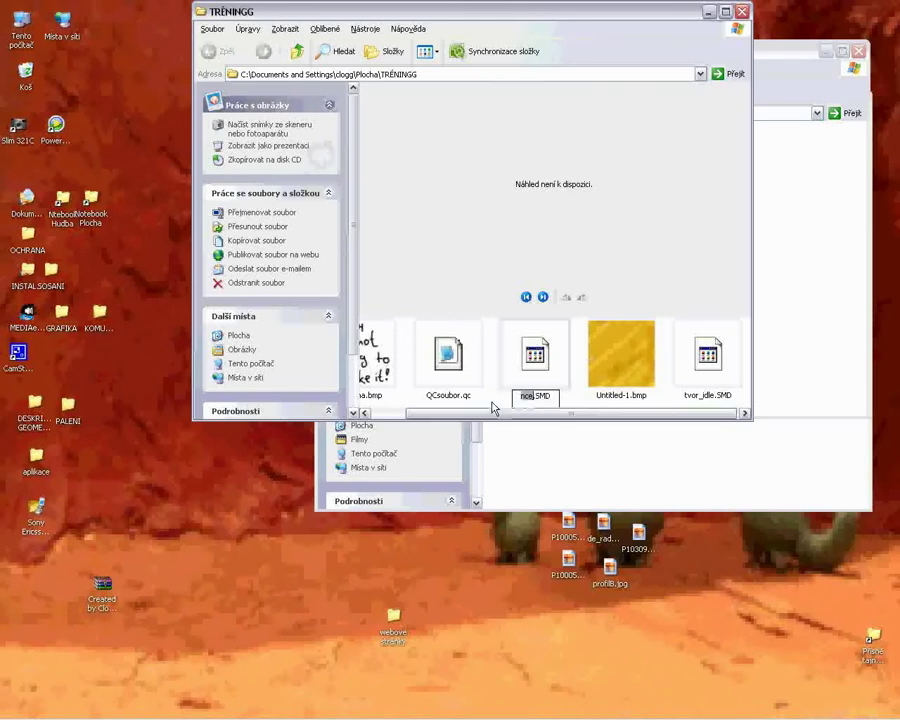
click(490, 406)
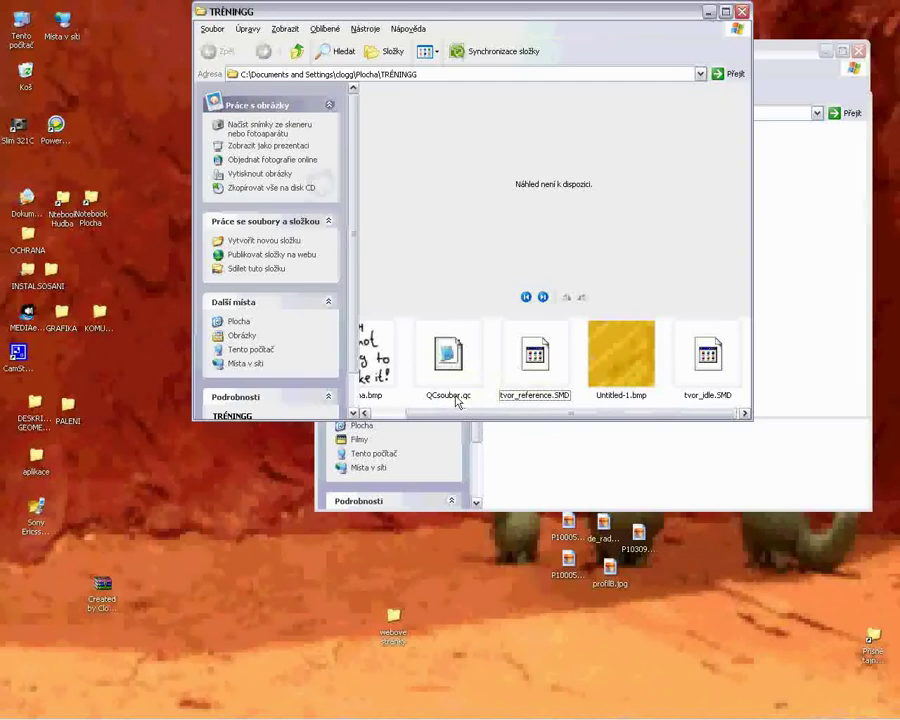
mouse_move(449, 360)
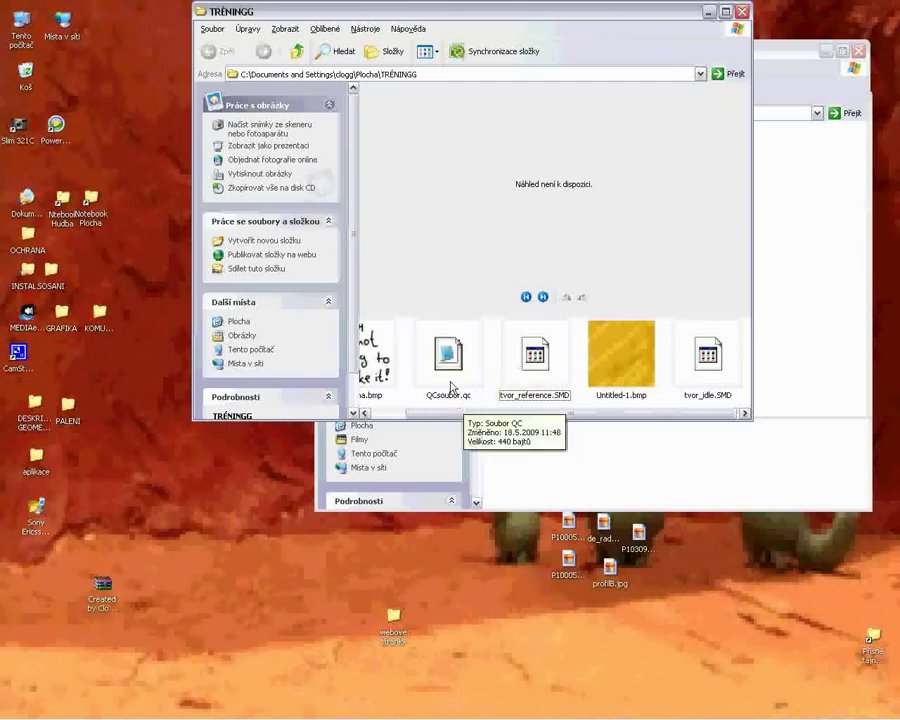
double_click(450, 388)
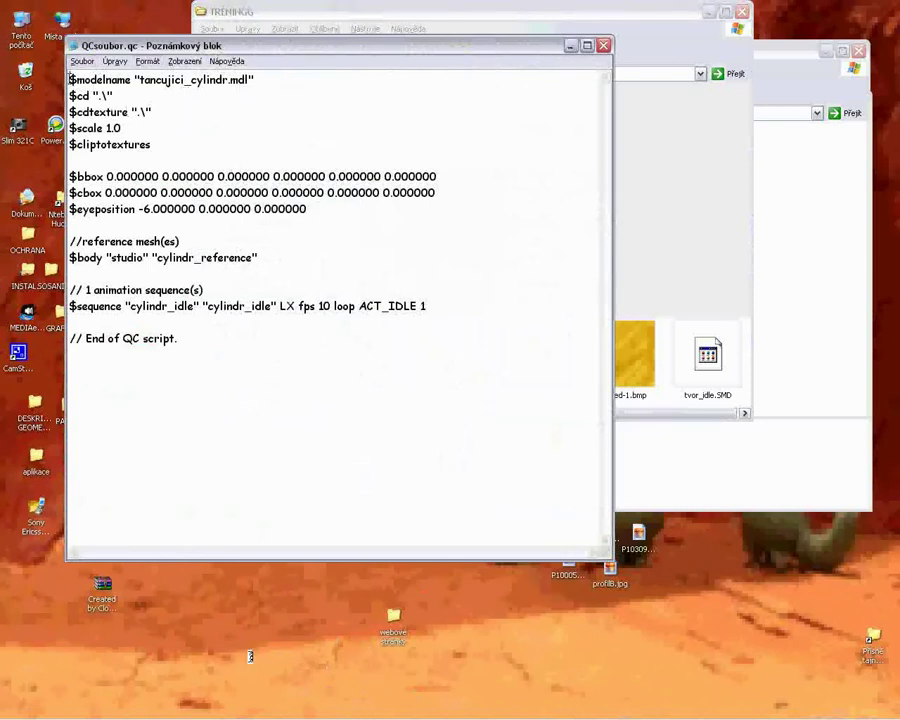
Change the $modelname in QCsoubor.qc from tancujici_cylindr to tvor.
key(ctrl+a)
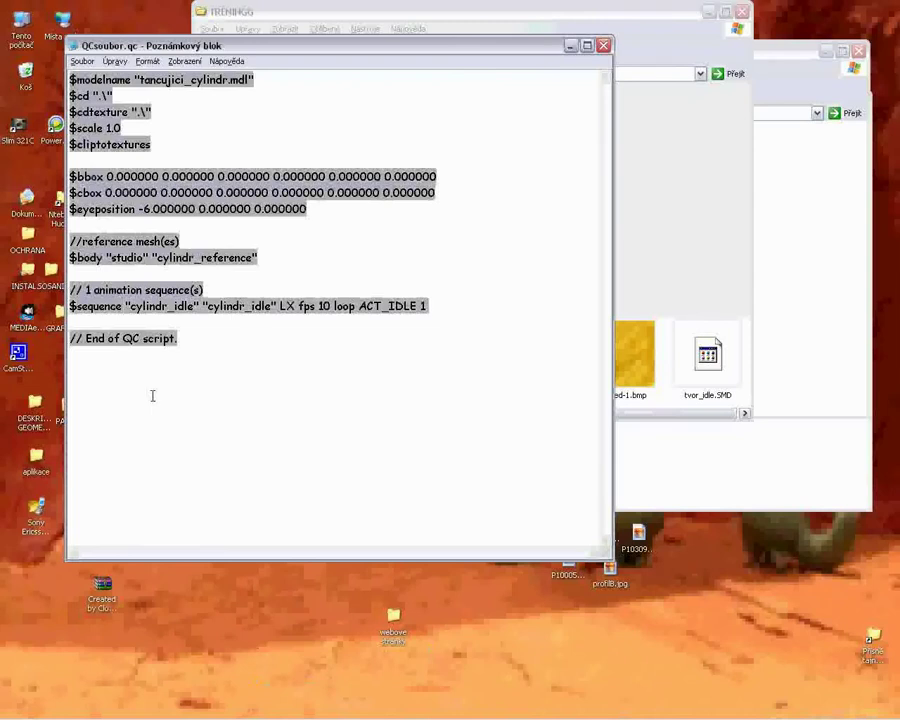
click(155, 113)
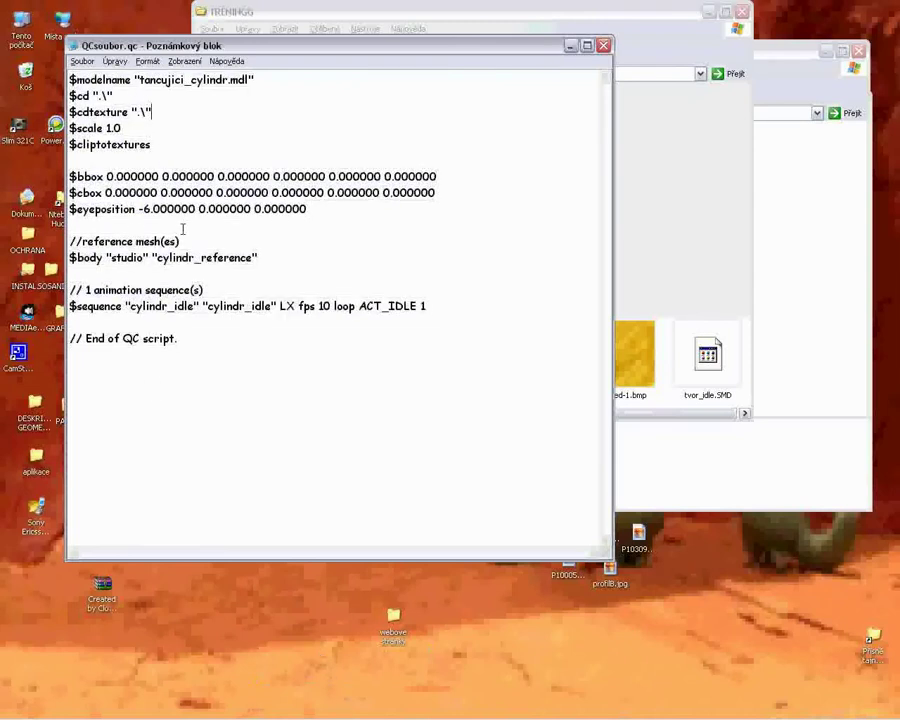
key(shift+Right)
key(shift+Right)
key(shift+Right)
key(shift+Right)
key(shift+Right)
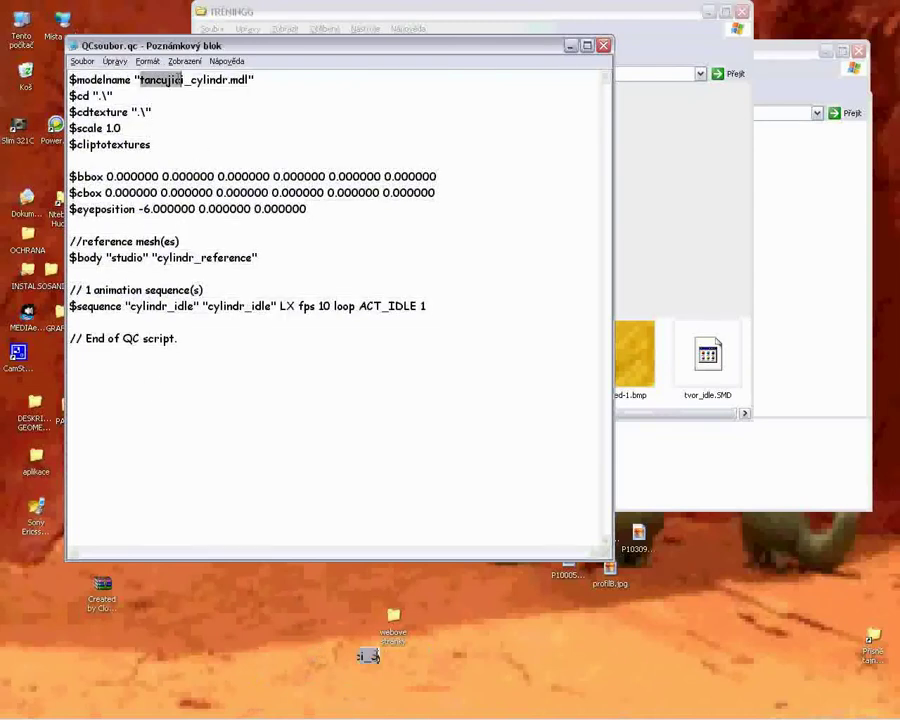
key(shift+Right)
key(shift+Right)
key(shift+Right)
text(tvor)
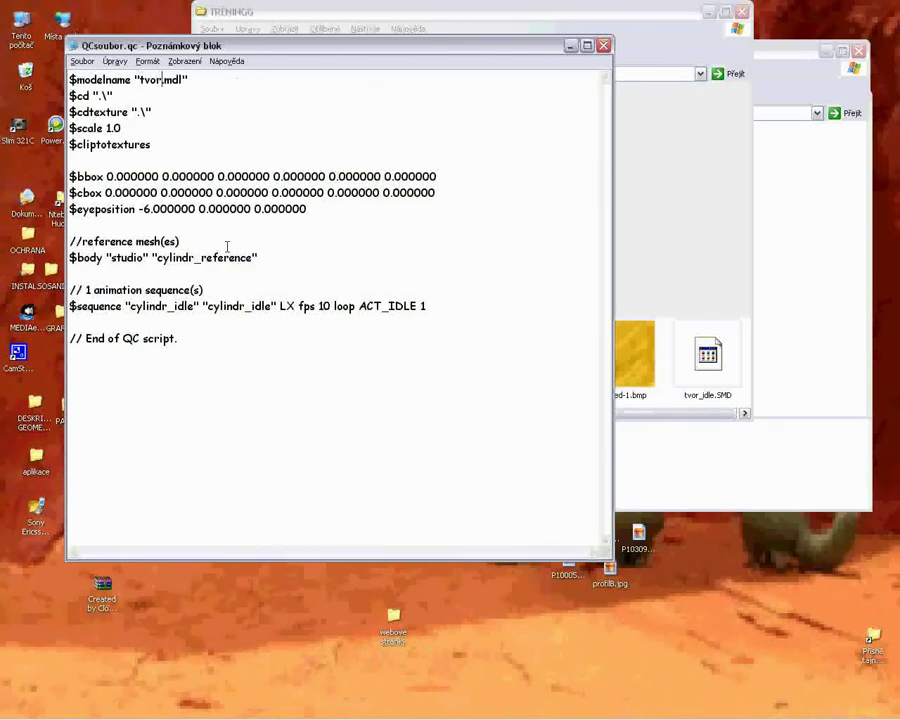
Rename the $body mesh to tvor_reference, then return to the TRÉNINGG folder.
double_click(80, 241)
mouse_move(157, 257)
mouse_down()
mouse_move(241, 257)
mouse_move(196, 257)
mouse_up()
text(tvor)
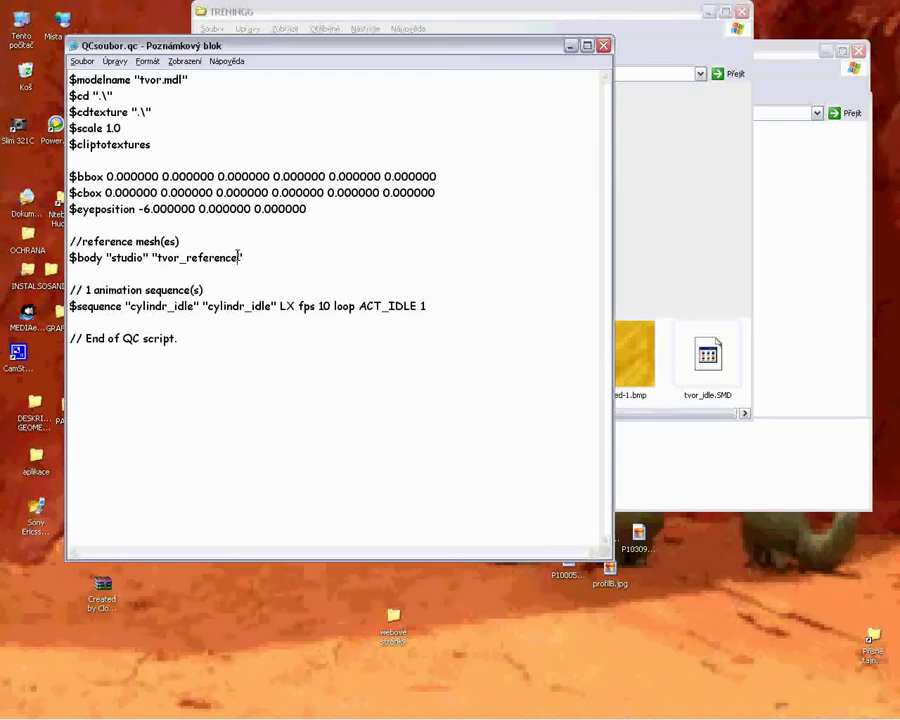
drag(187, 257, 233, 257)
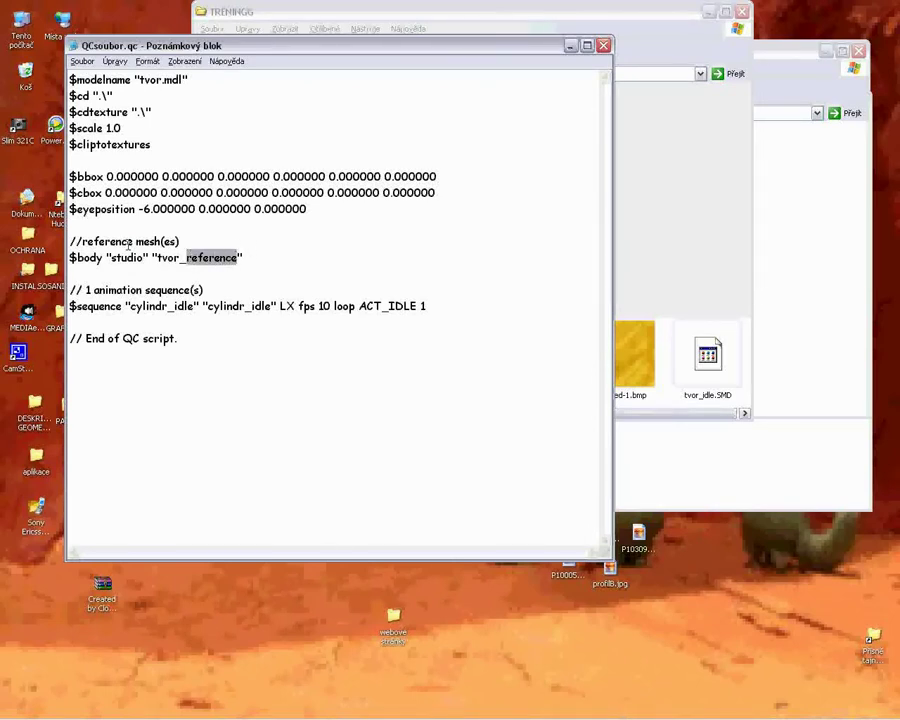
click(272, 276)
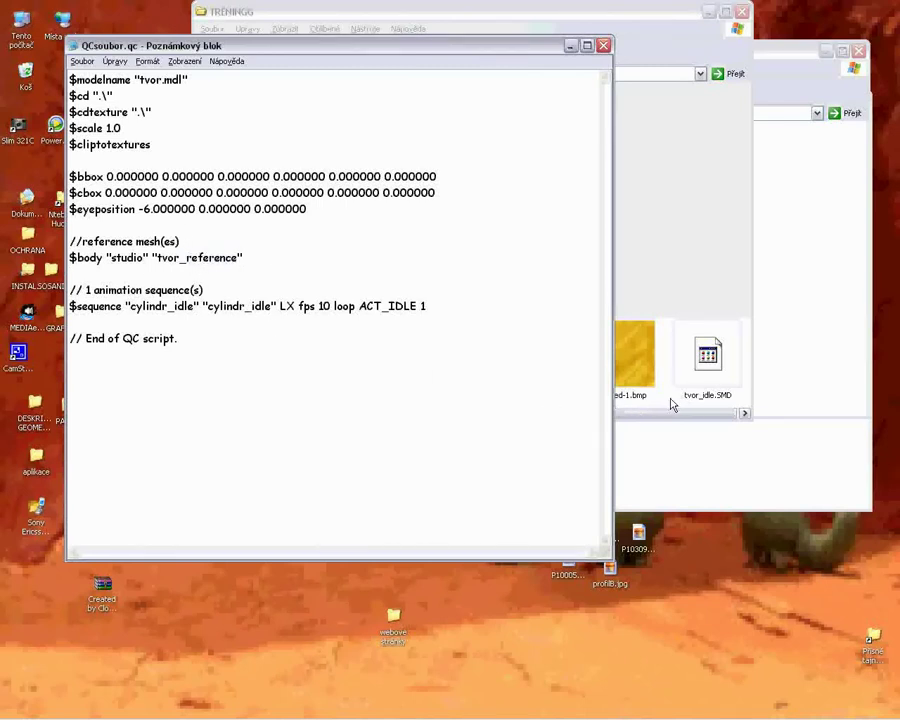
click(688, 399)
click(715, 397)
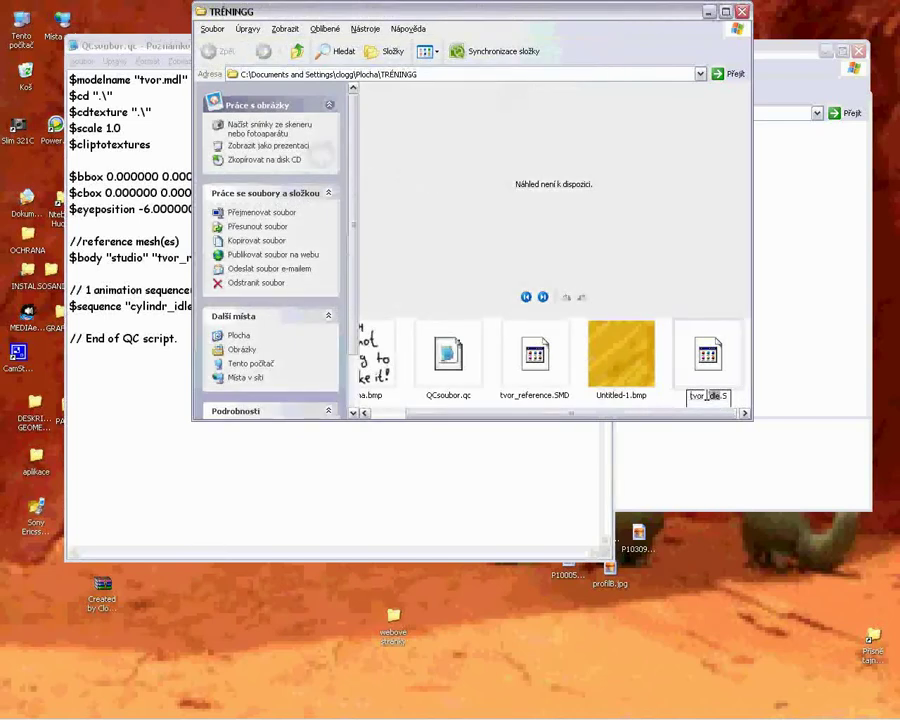
Replace both cylindr_idle names on the $sequence line with tvor_idle.
click(406, 444)
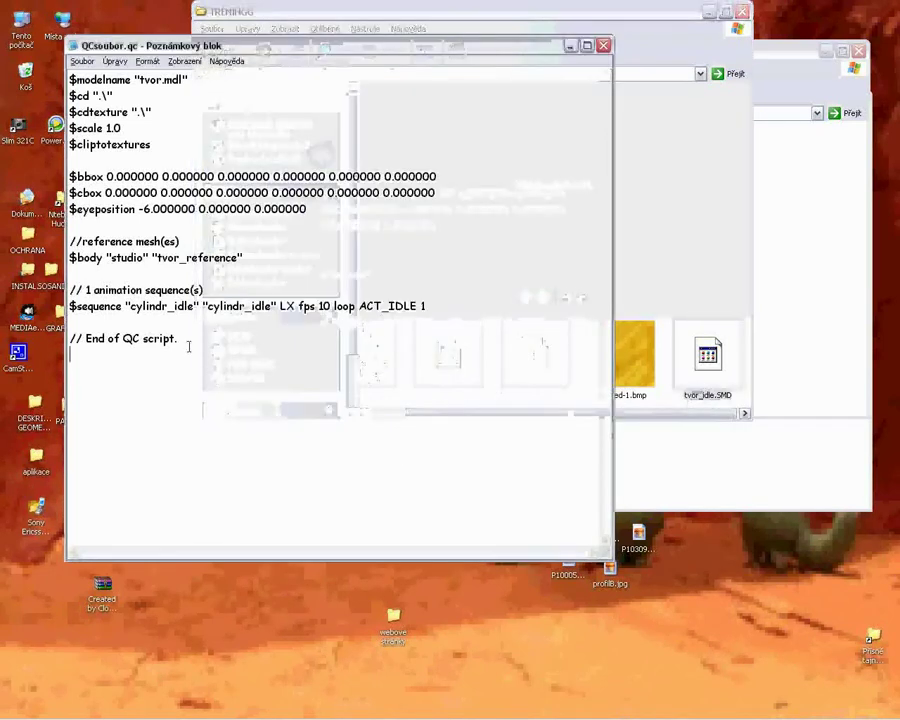
drag(131, 306, 191, 306)
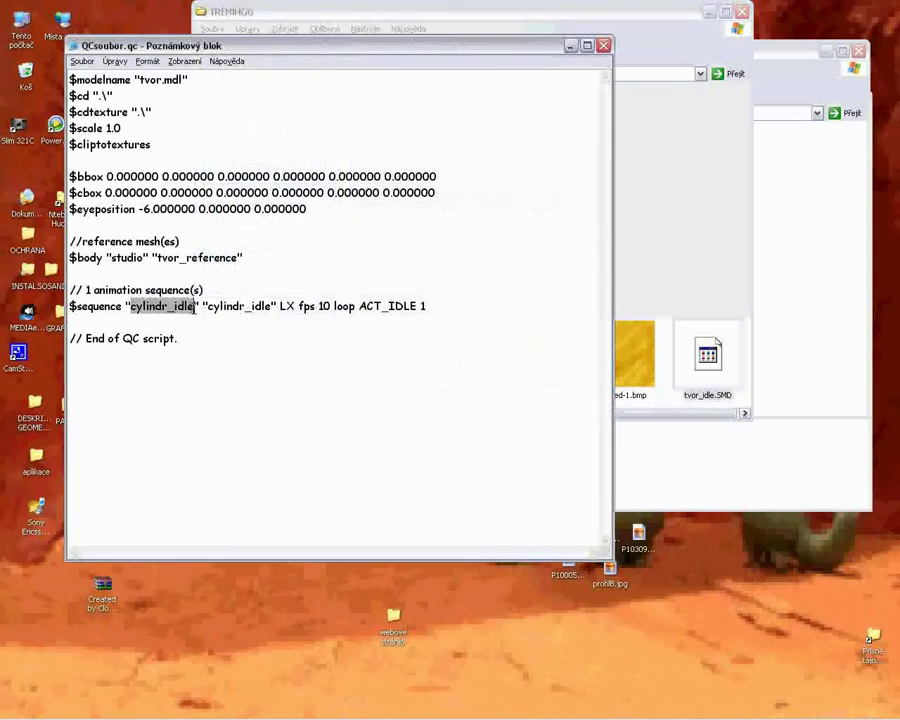
text(tvor_idle)
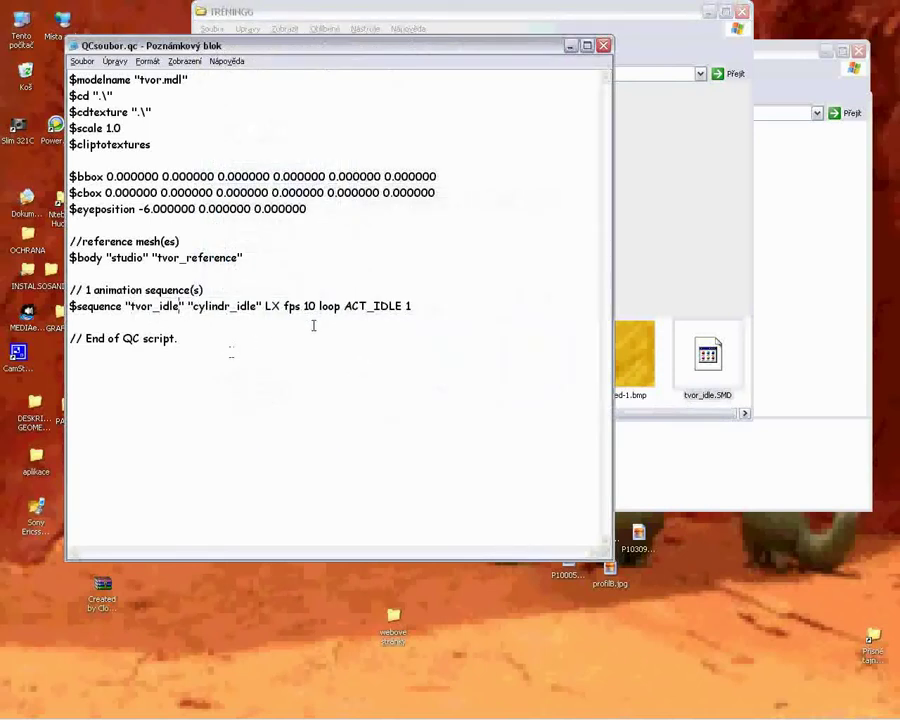
drag(194, 306, 257, 306)
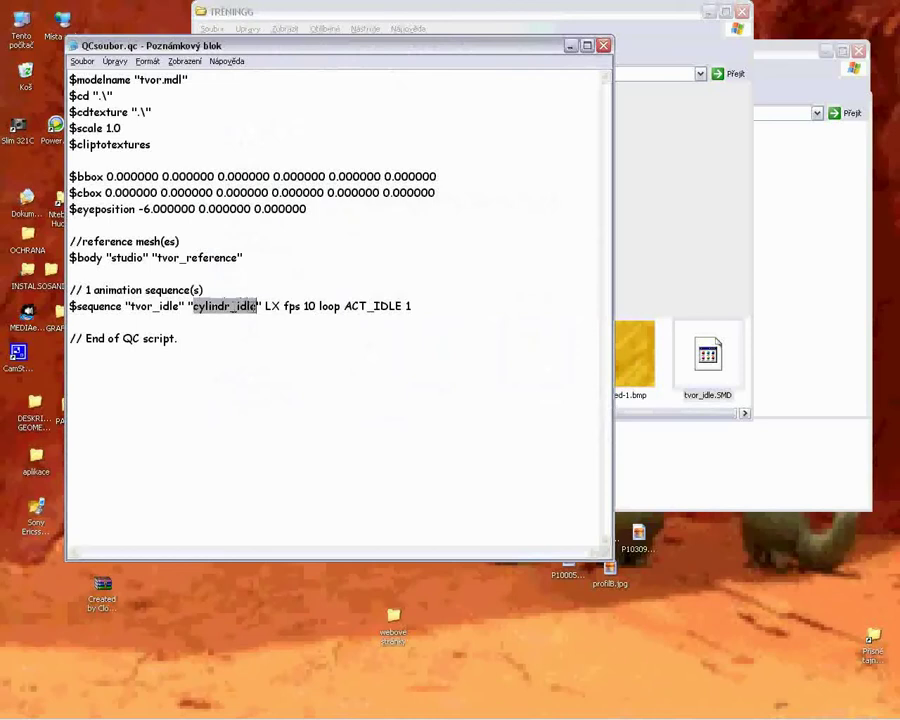
text(tvor_idle)
click(256, 343)
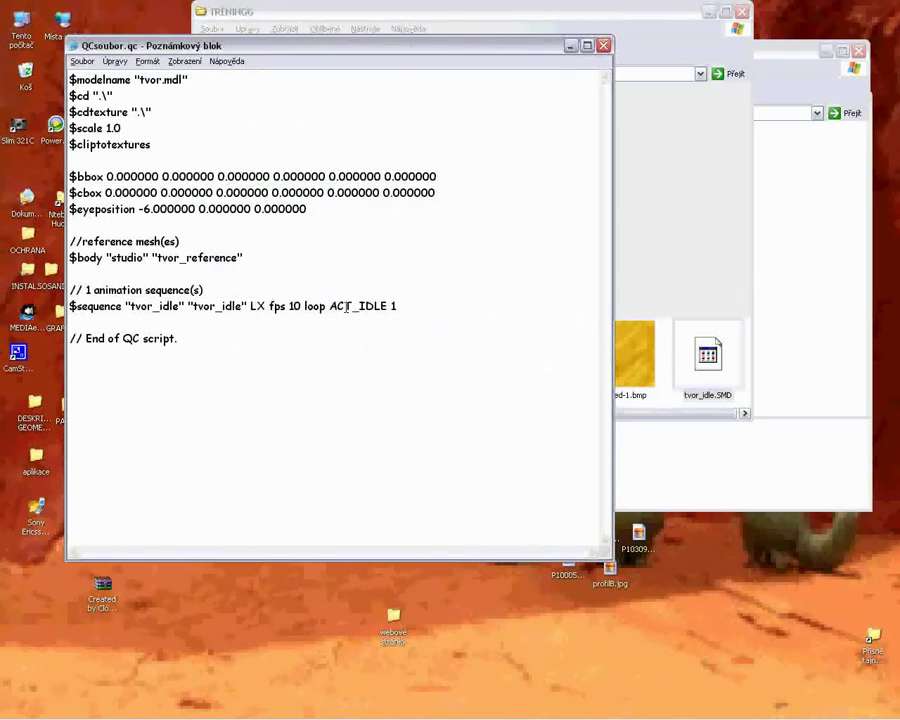
Check the ACT_IDLE end of the $sequence line, save QCsoubor.qc and close Notepad.
drag(330, 305, 385, 306)
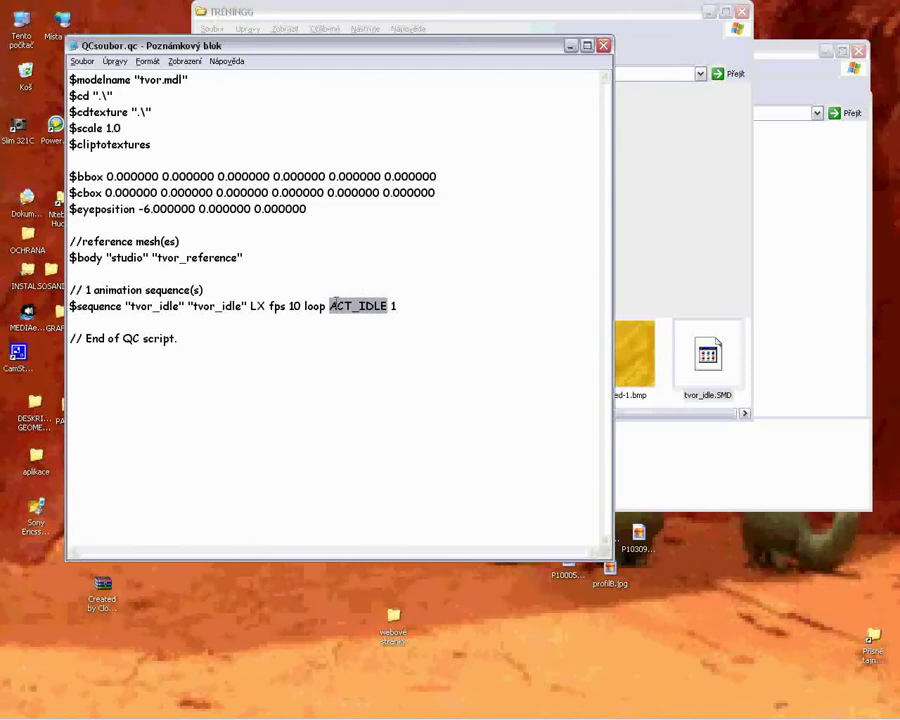
drag(327, 305, 413, 310)
click(280, 257)
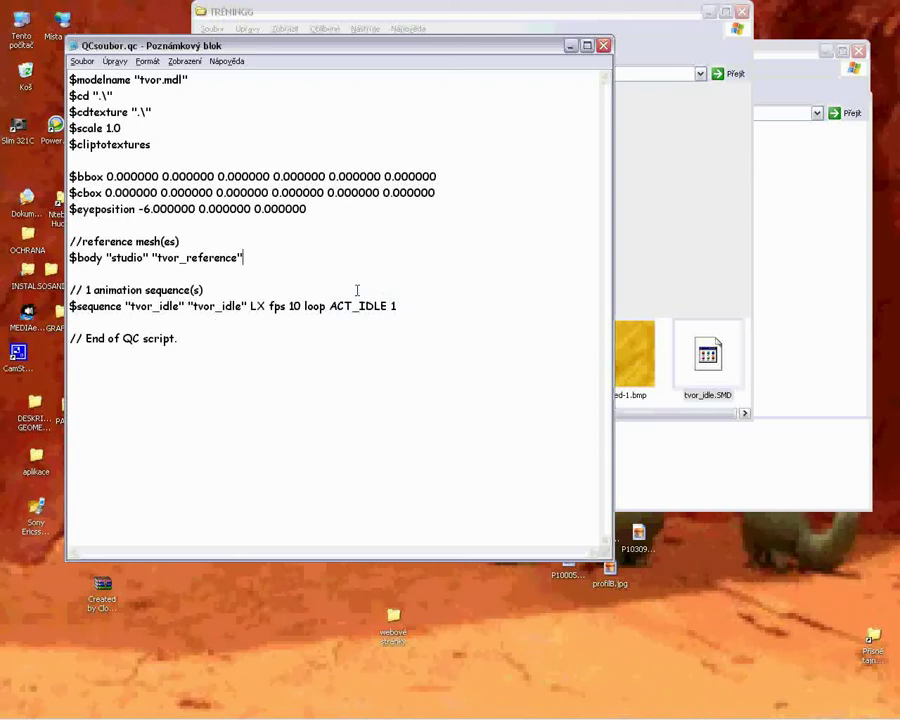
click(82, 61)
click(110, 99)
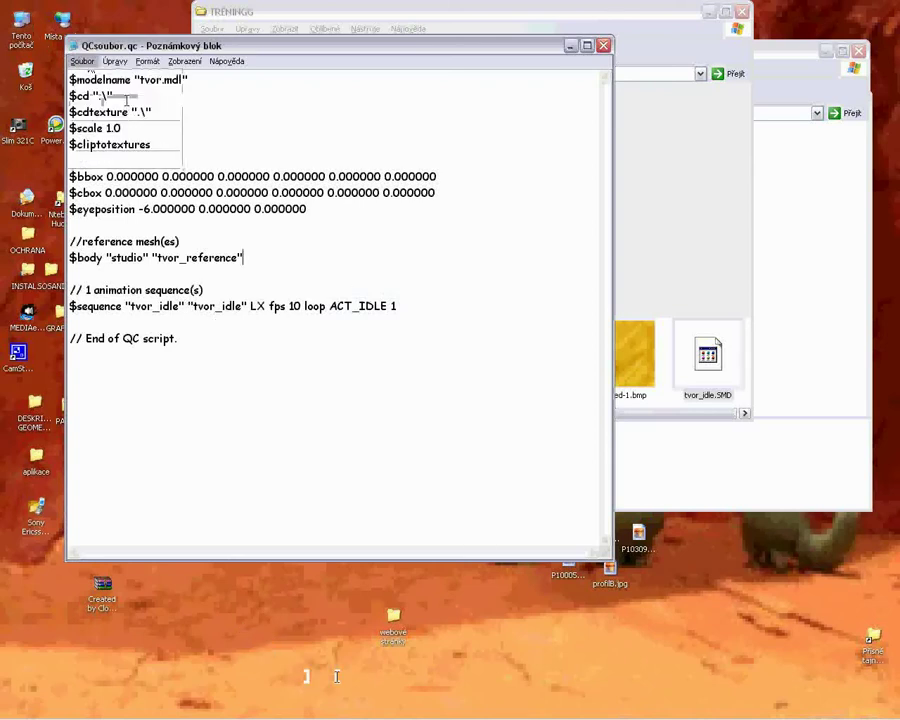
click(603, 46)
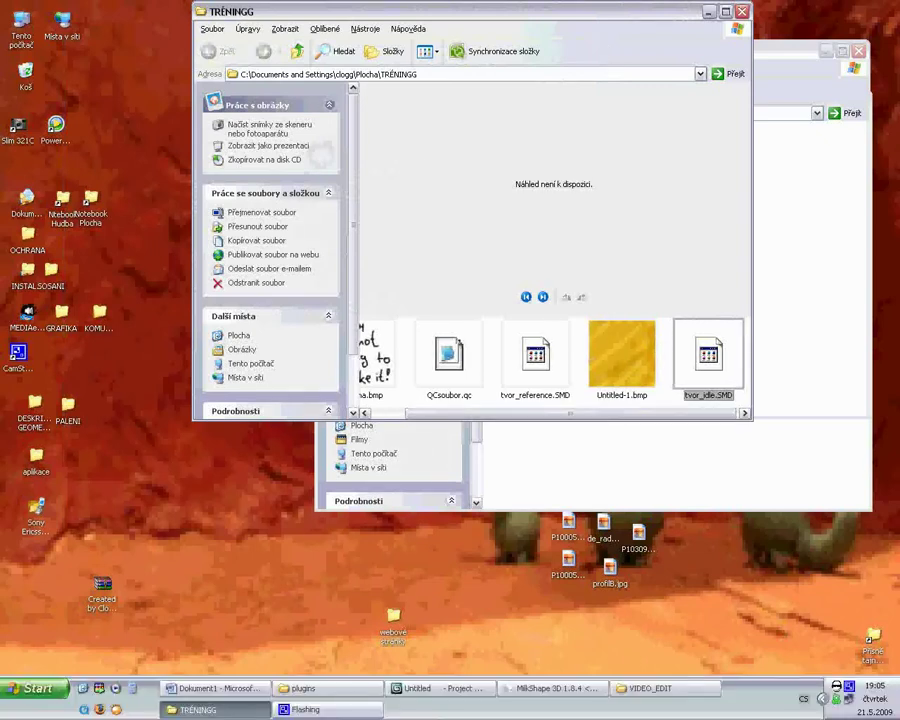
Maximize MilkShape 3D and choose Tools > Half-Life > Compile QC File.
click(557, 690)
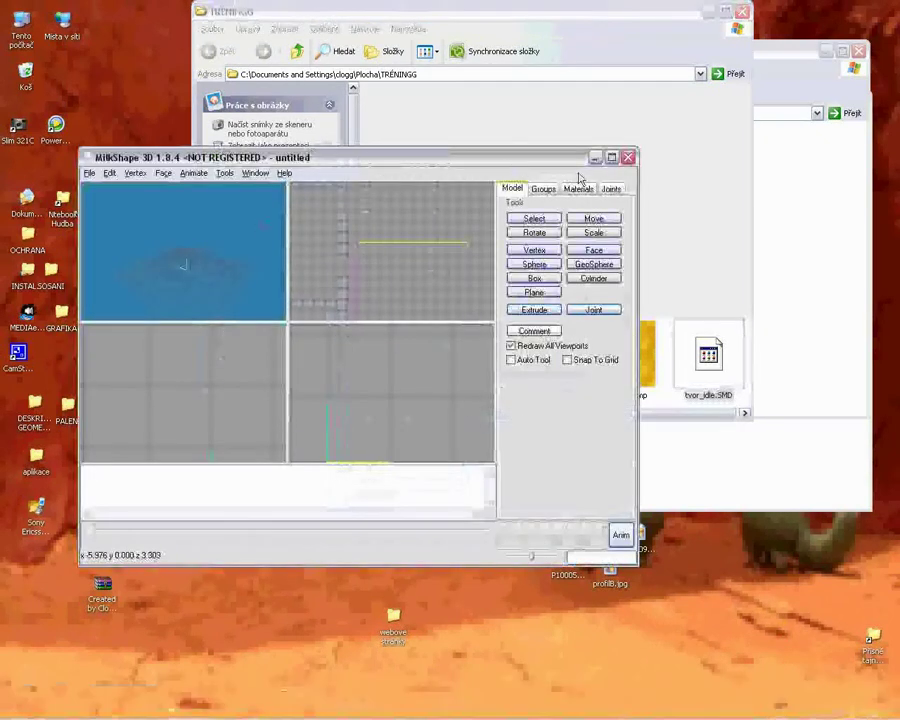
click(606, 156)
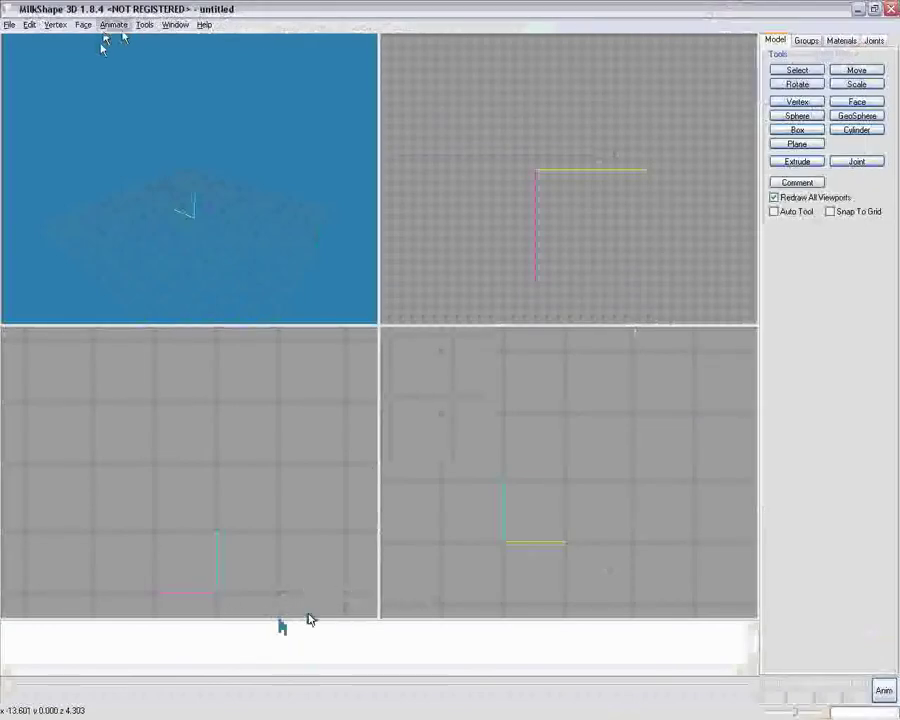
click(145, 24)
mouse_move(160, 39)
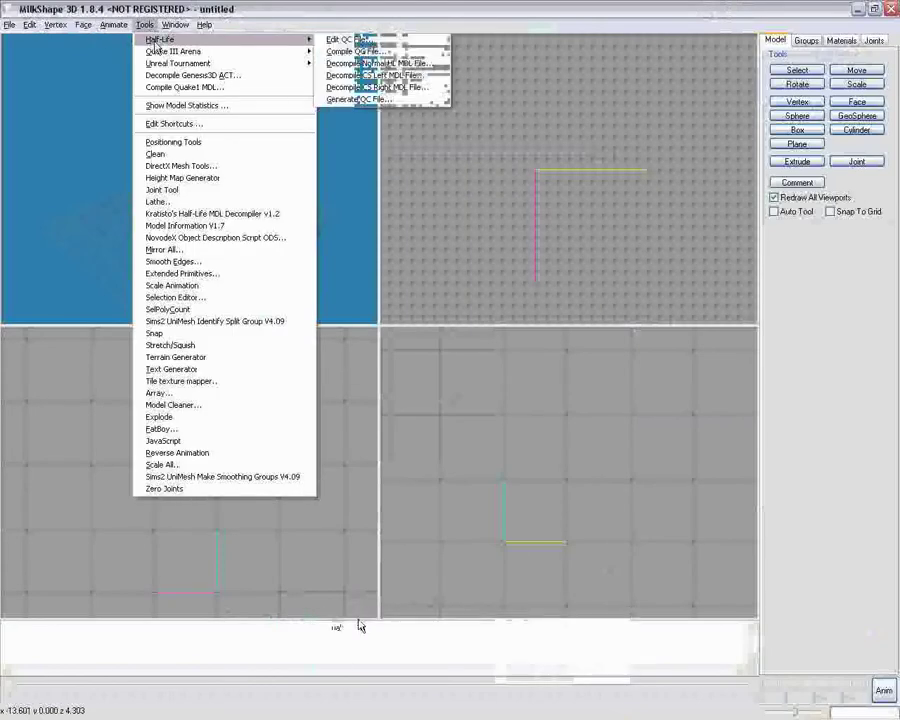
click(346, 52)
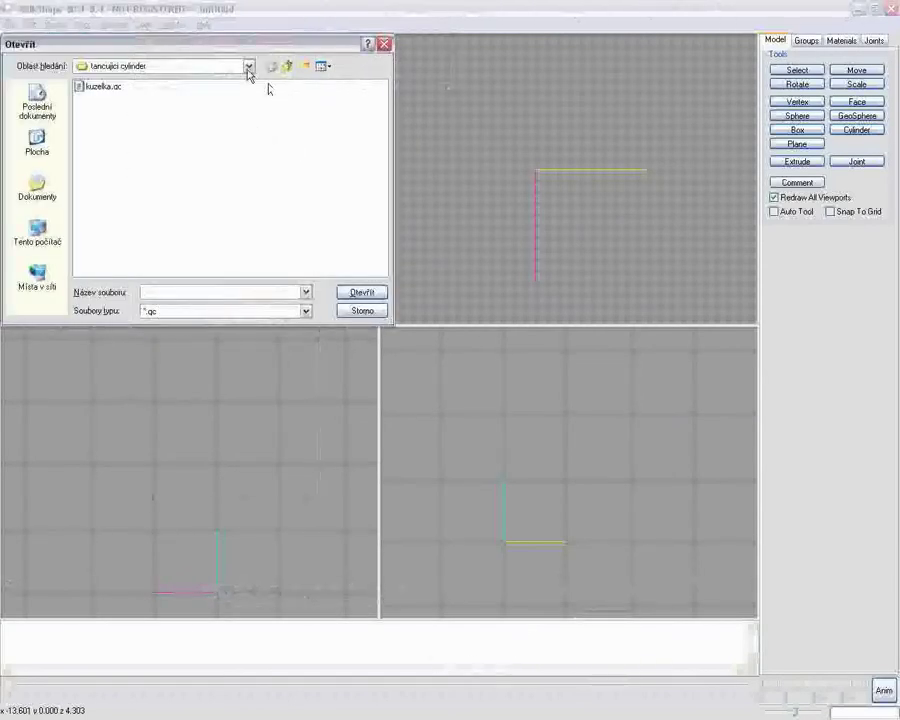
Compile QCsoubor.qc from Desktop\TRÉNINGG, giving 3804 model, 10068 texture, 14868 total bytes.
click(248, 66)
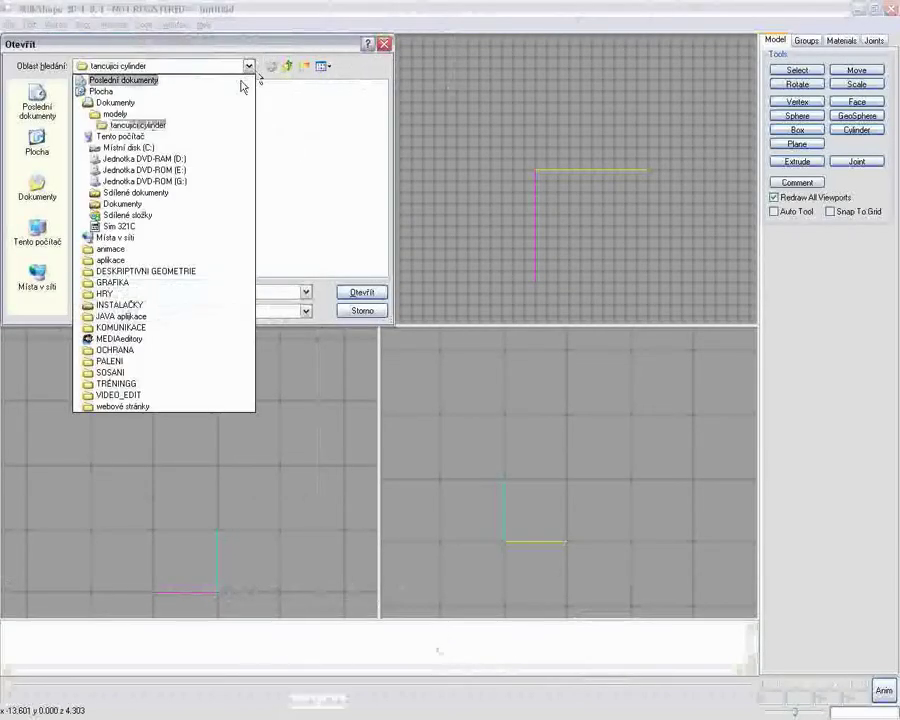
click(205, 92)
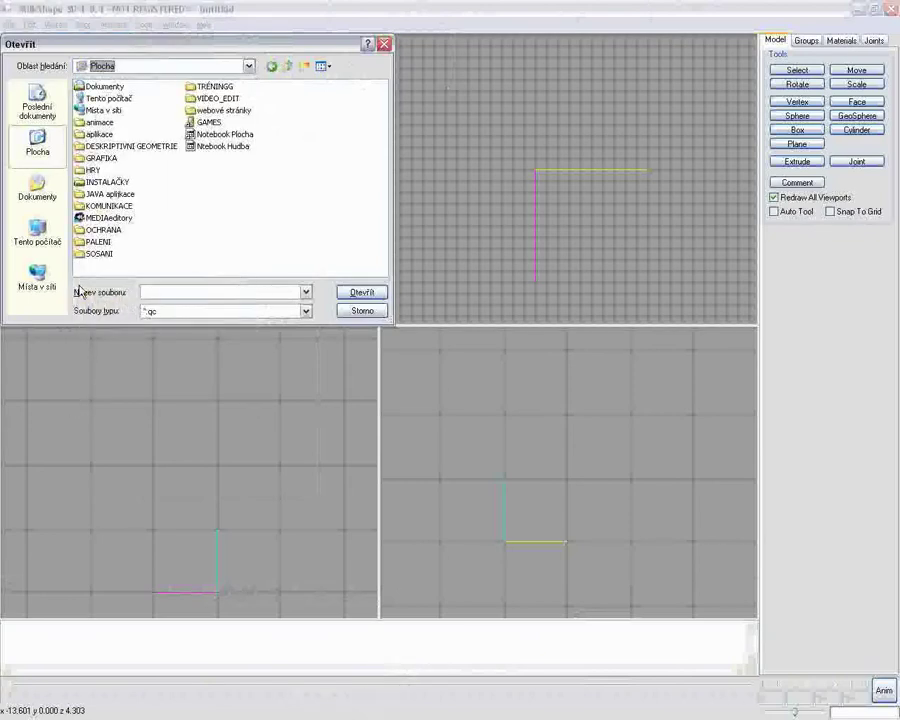
double_click(206, 90)
click(100, 87)
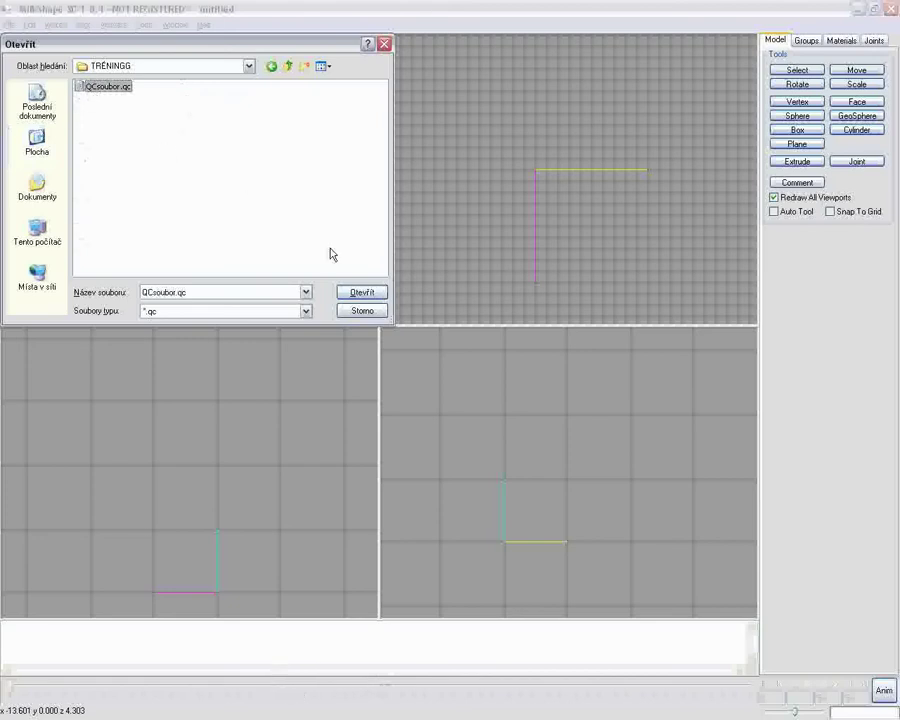
click(357, 292)
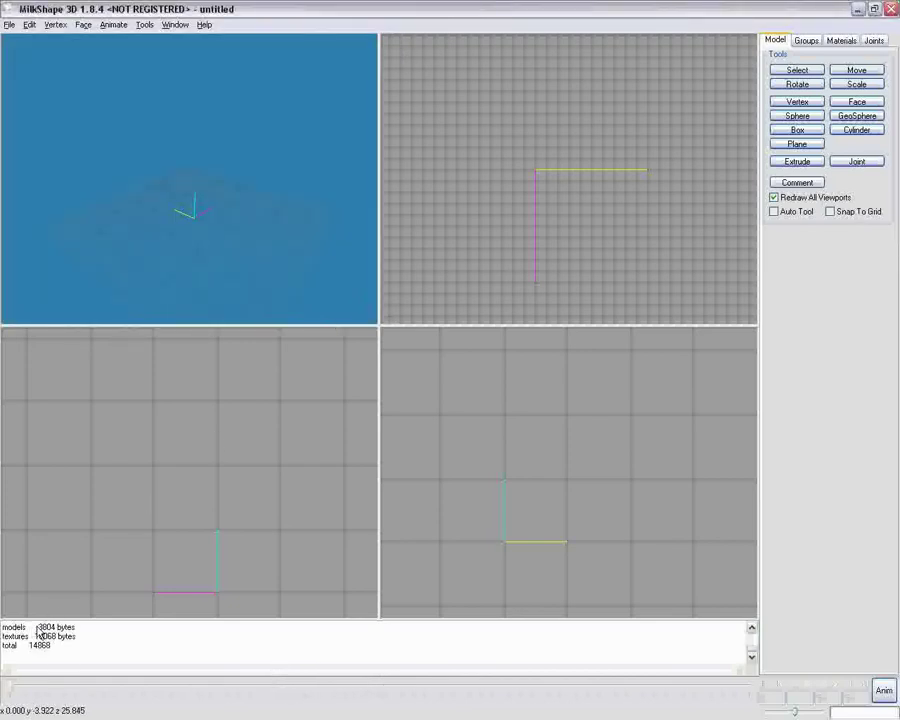
drag(7, 627, 60, 648)
click(82, 648)
Find and select the compiled tvor.mdl in TRÉNINGG, then bring up Hammer with cvicna.map.
click(210, 710)
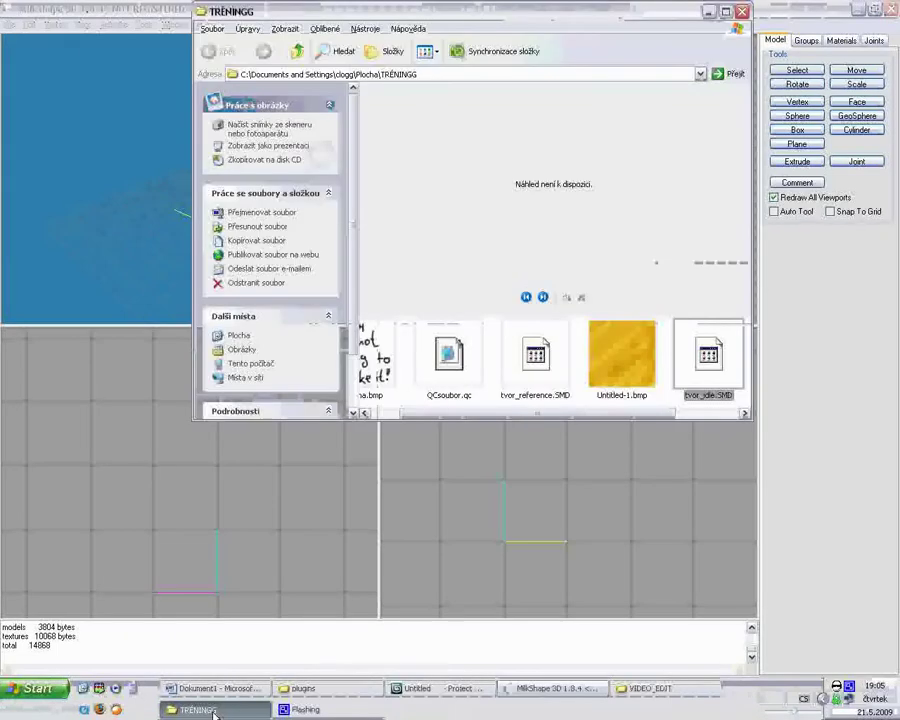
drag(469, 418, 525, 418)
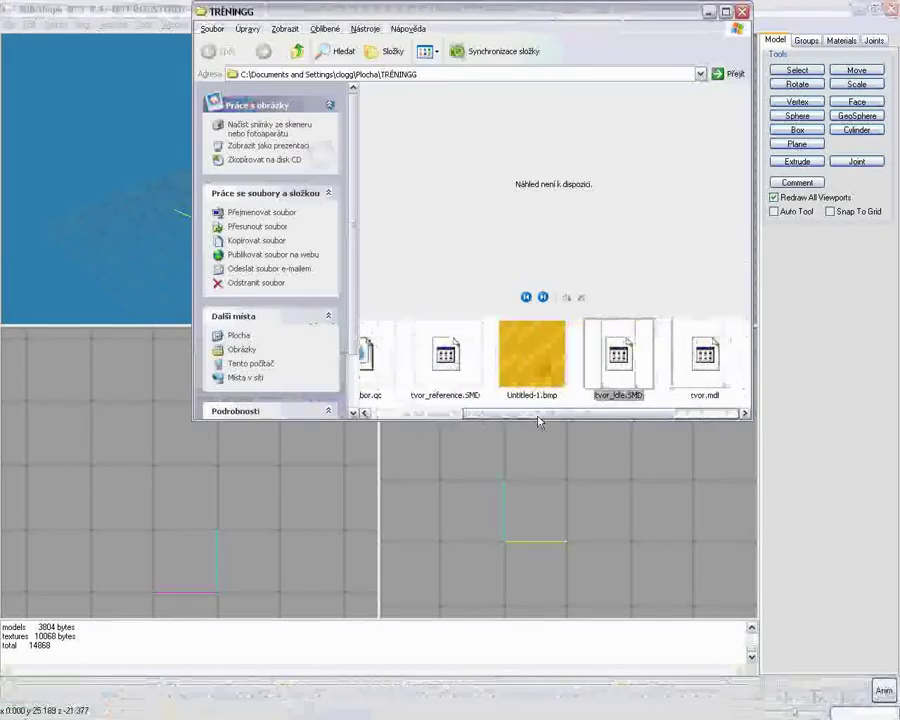
click(703, 390)
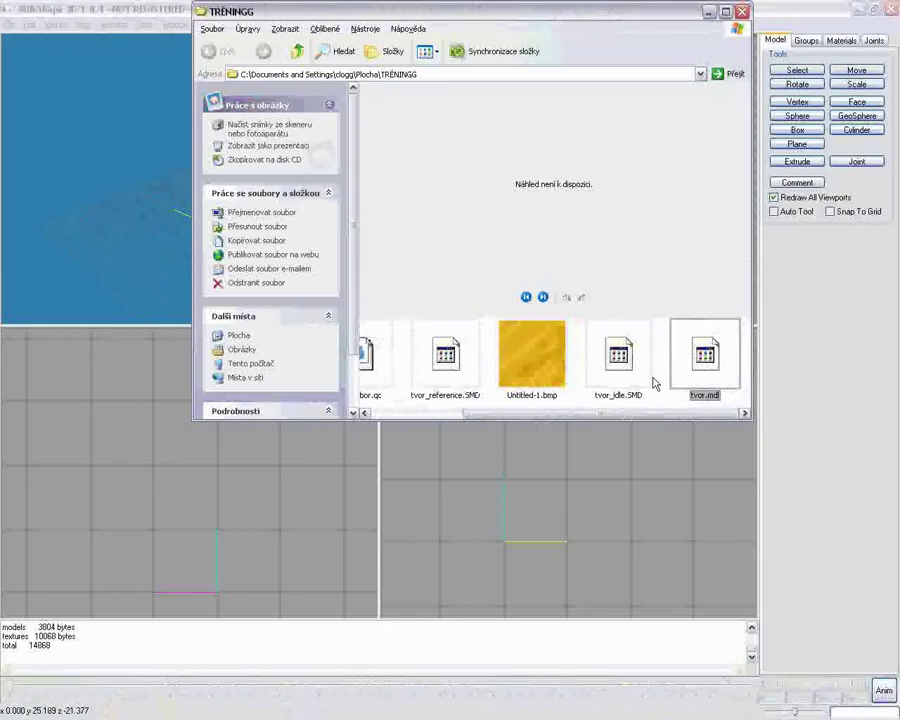
click(306, 706)
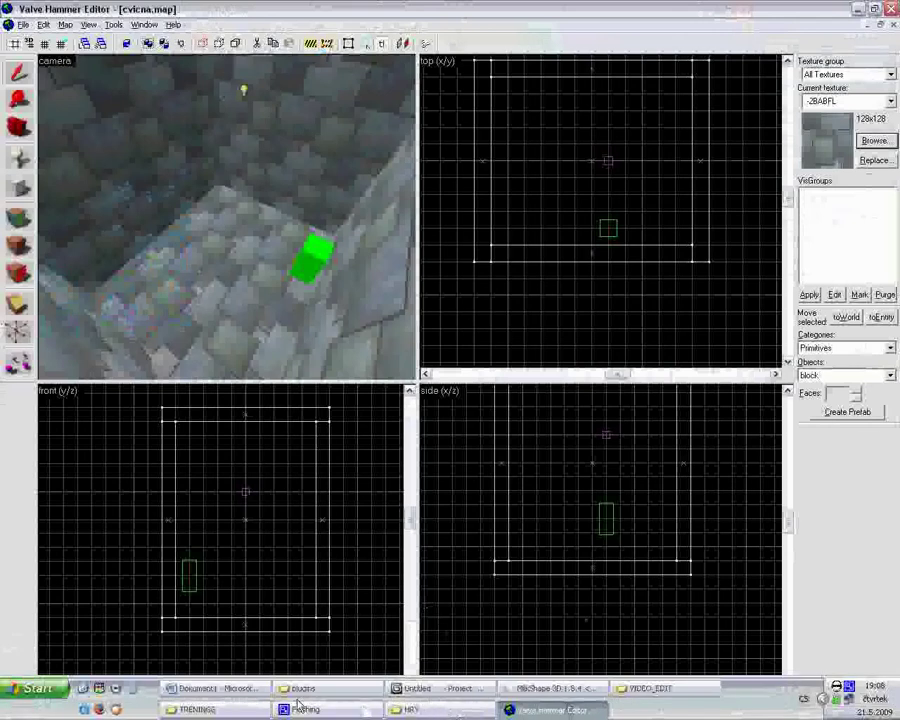
Paste tvor.mdl into the HRY\CS\CS 1.6\cstrike\models\Clogg folder.
click(202, 709)
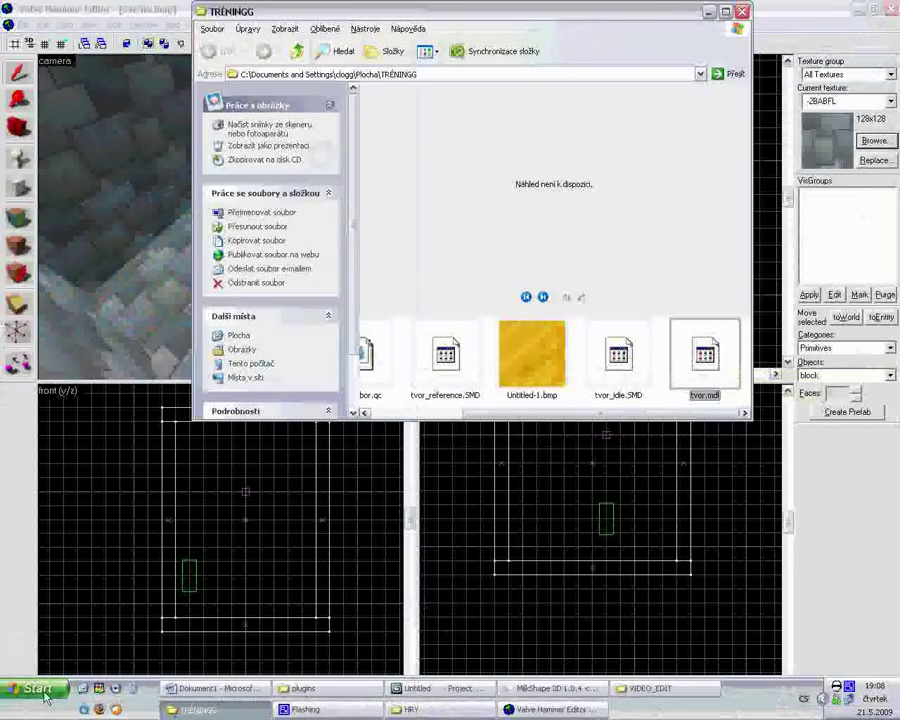
click(45, 697)
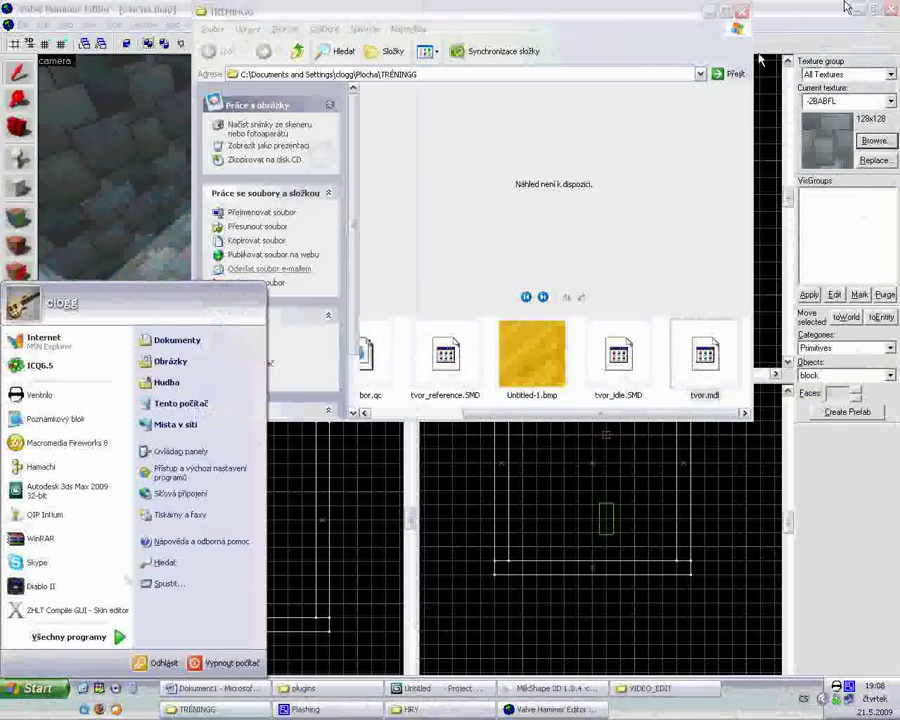
click(410, 709)
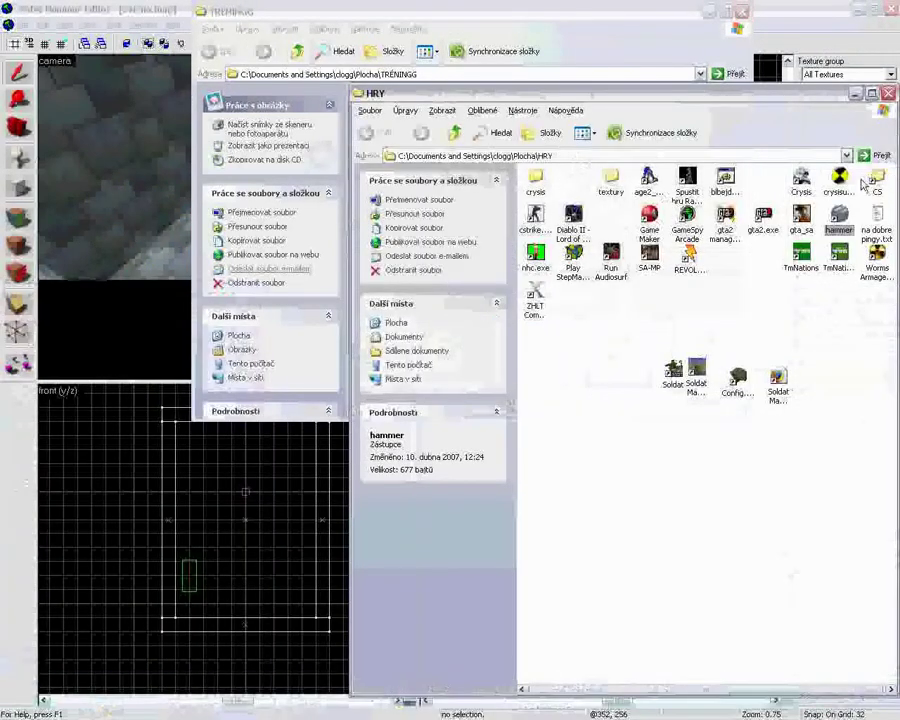
double_click(878, 181)
double_click(538, 182)
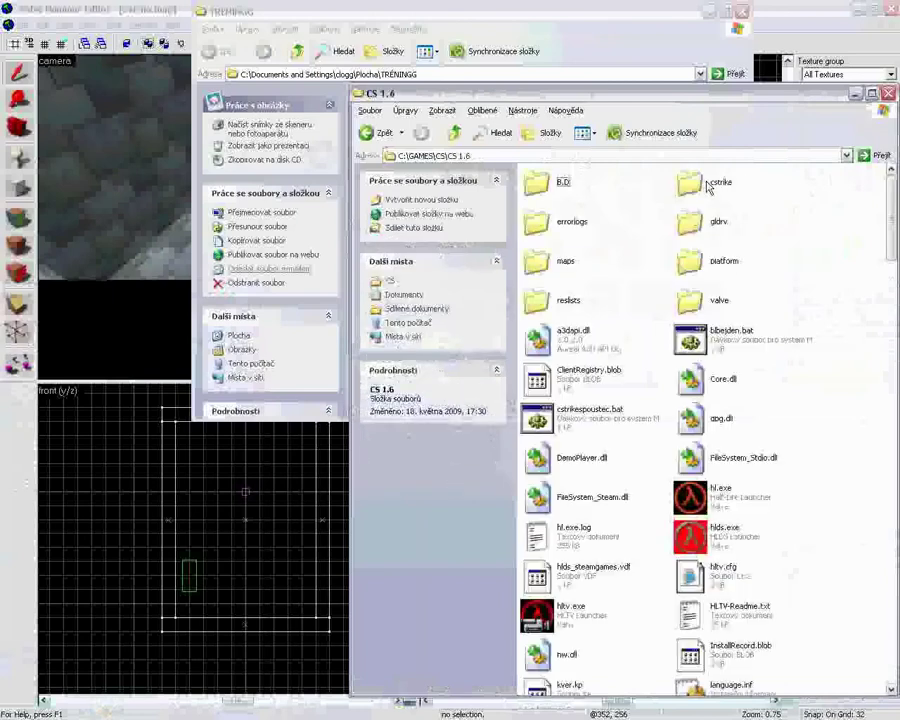
double_click(700, 183)
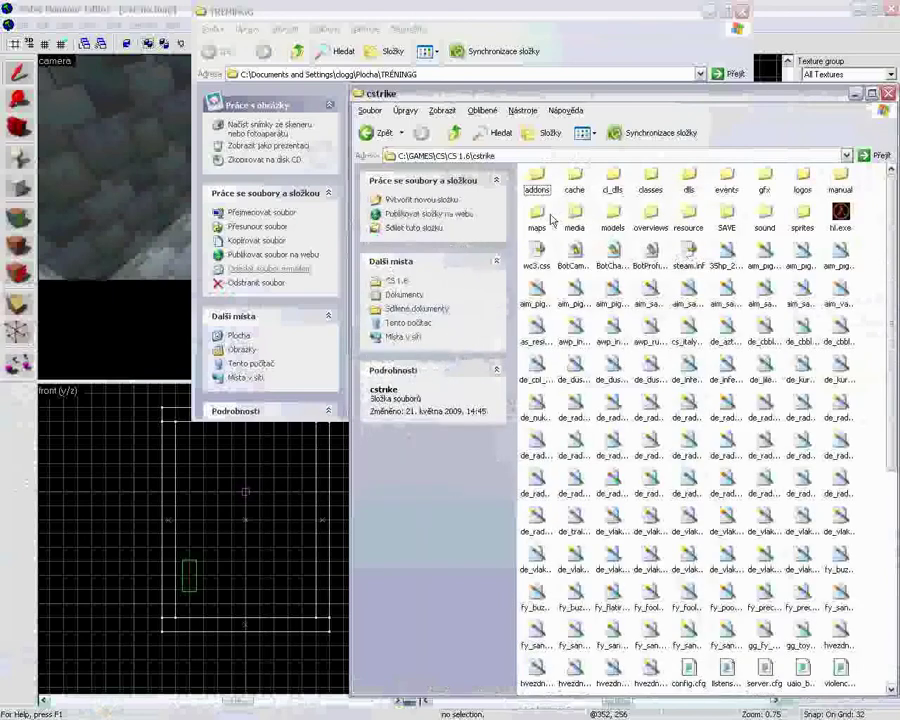
double_click(612, 214)
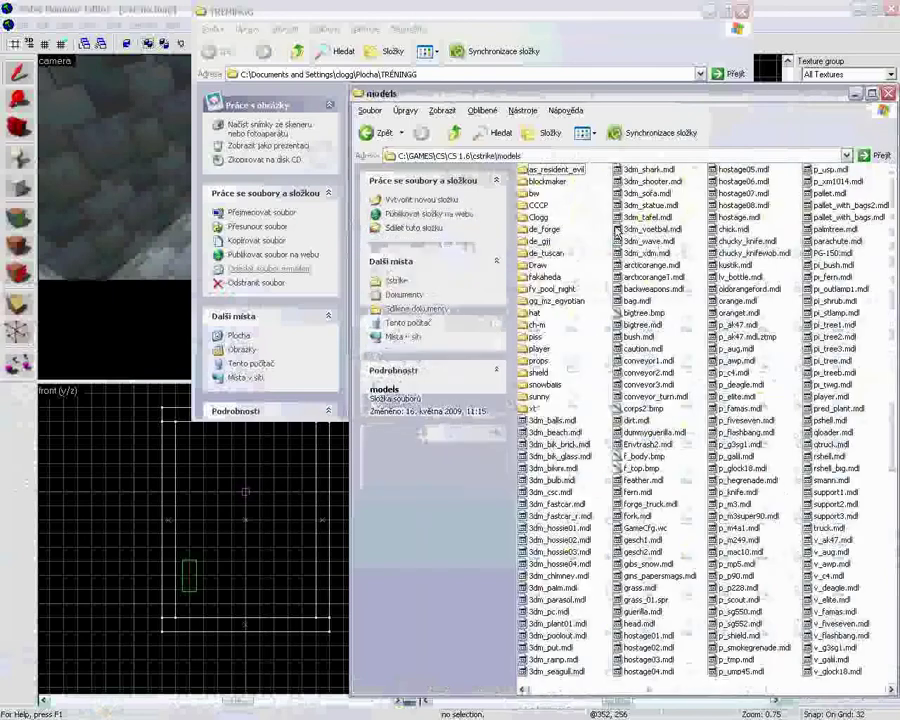
double_click(540, 217)
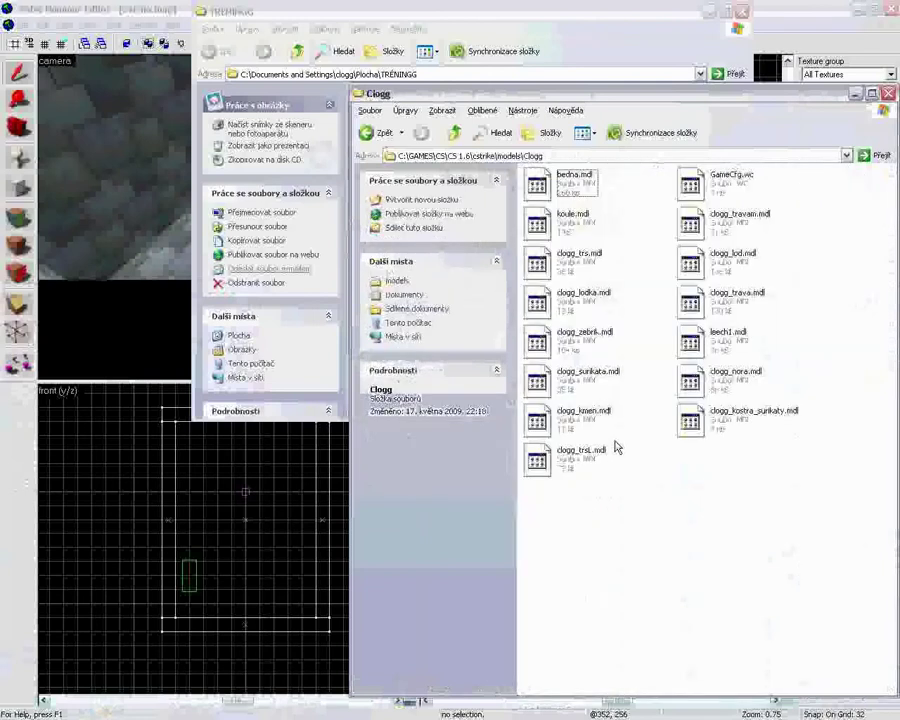
key(ctrl+v)
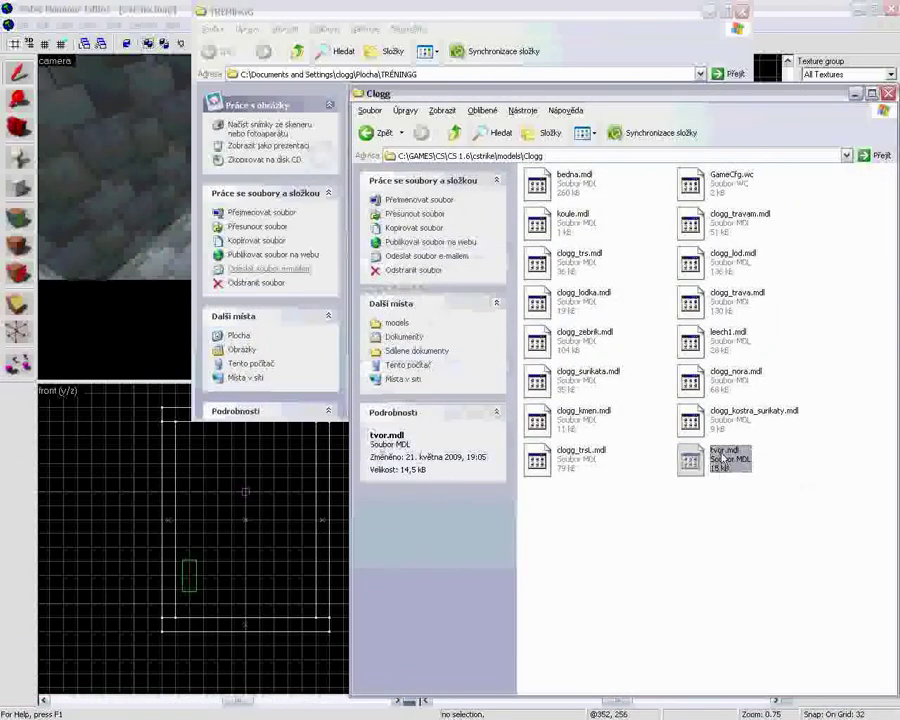
click(724, 458)
click(667, 504)
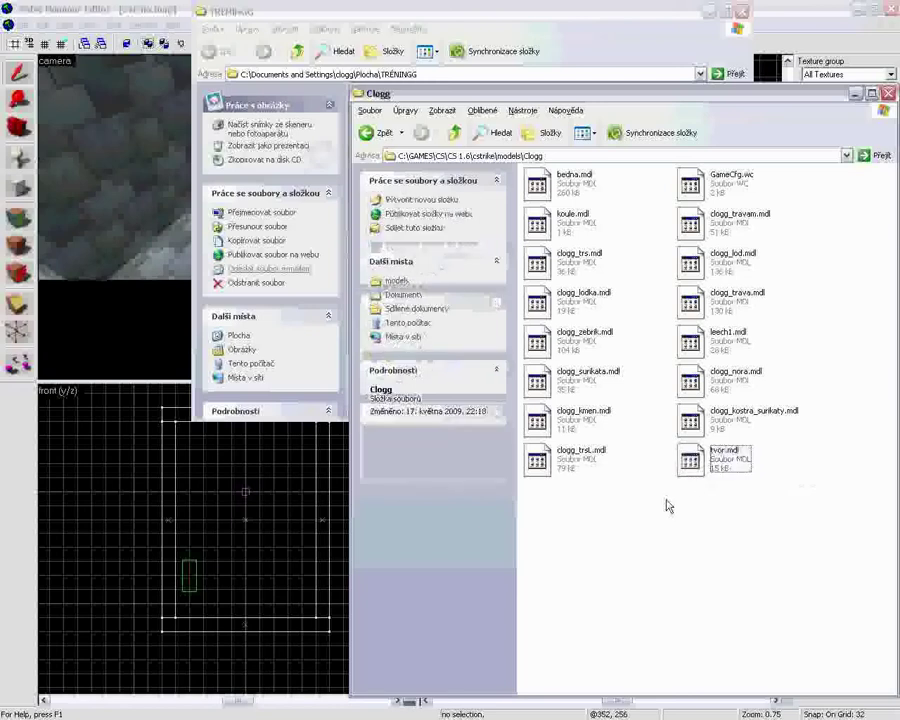
Back in Hammer, pick the Entity tool and open the entity type list.
click(172, 25)
click(12, 159)
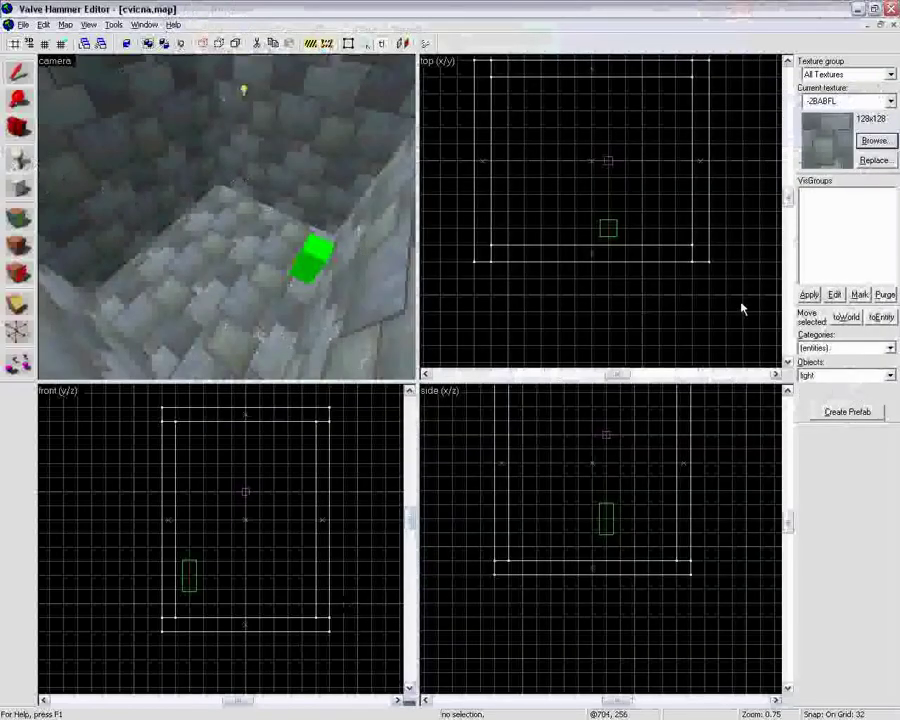
click(890, 376)
Place a cycler_sprite entity on the room's floor in cvicna.map and select it.
scroll(860, 440, up, 10)
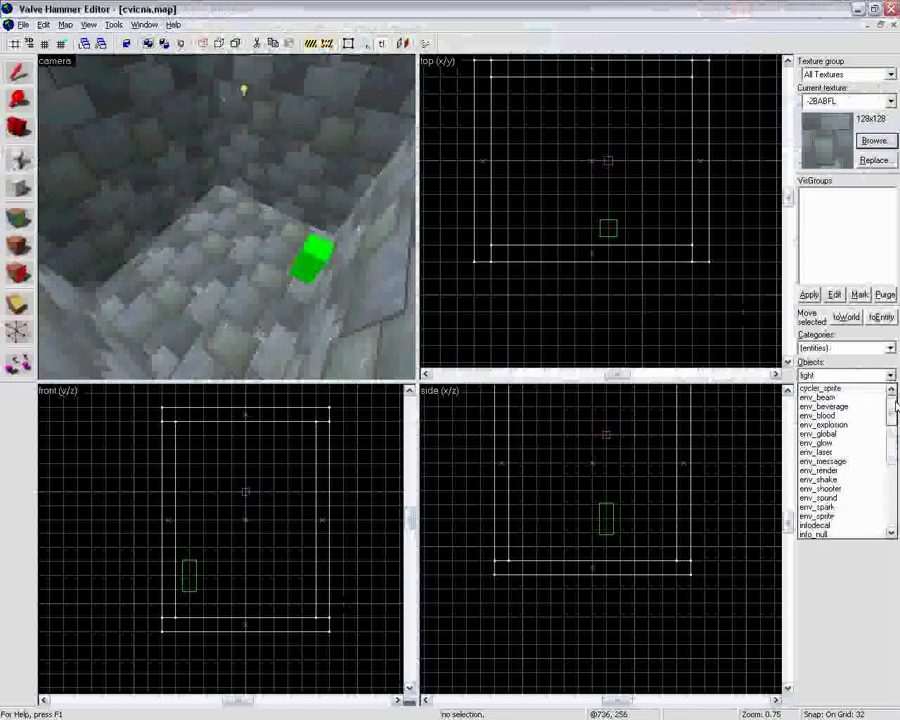
click(868, 390)
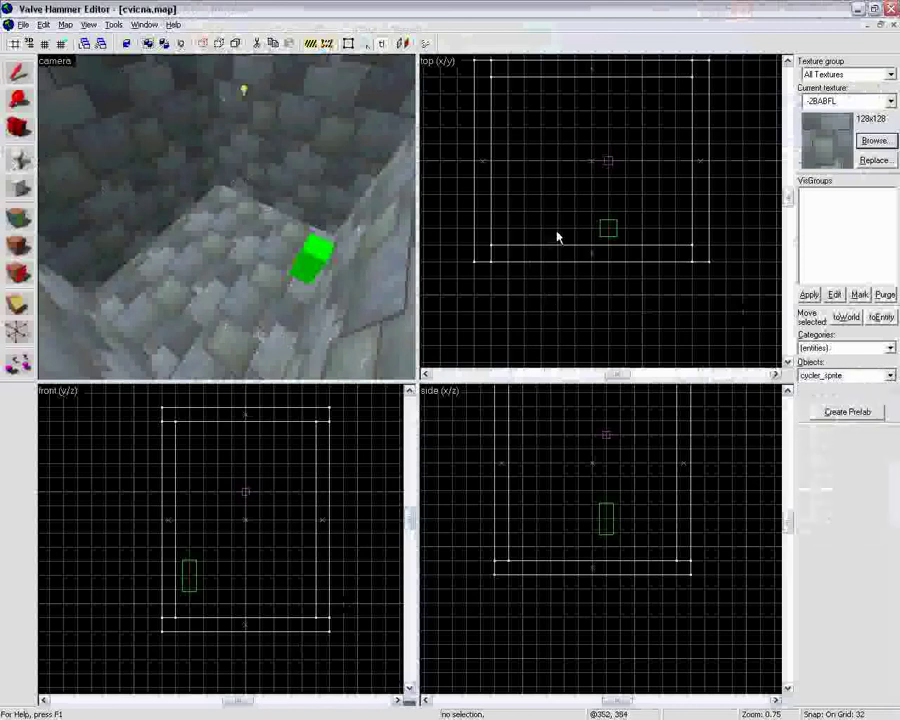
click(574, 160)
click(578, 546)
drag(583, 549, 579, 559)
key(Return)
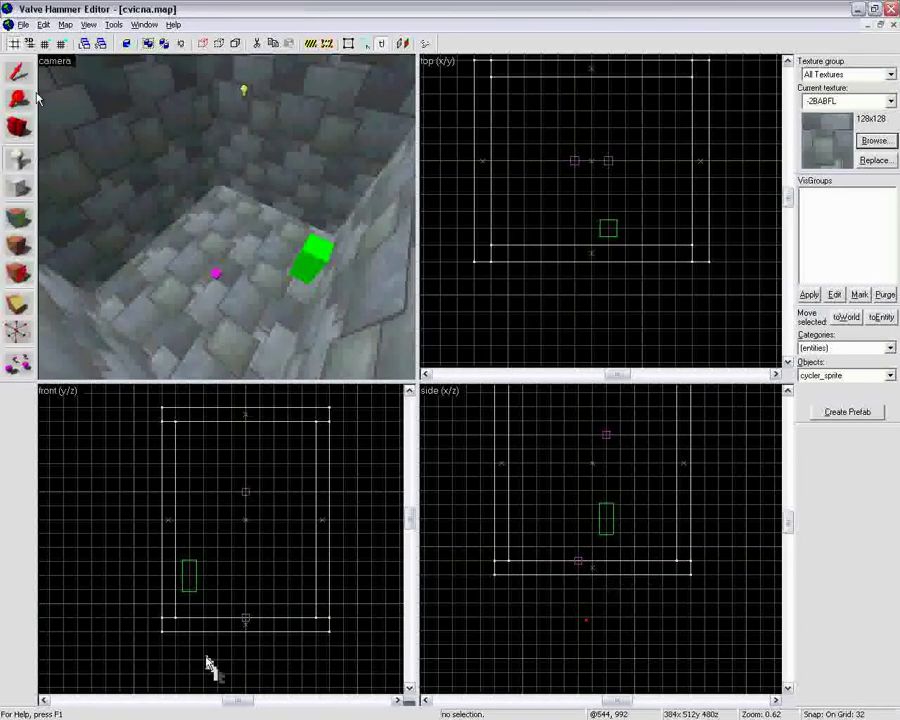
key(shift+b)
click(215, 276)
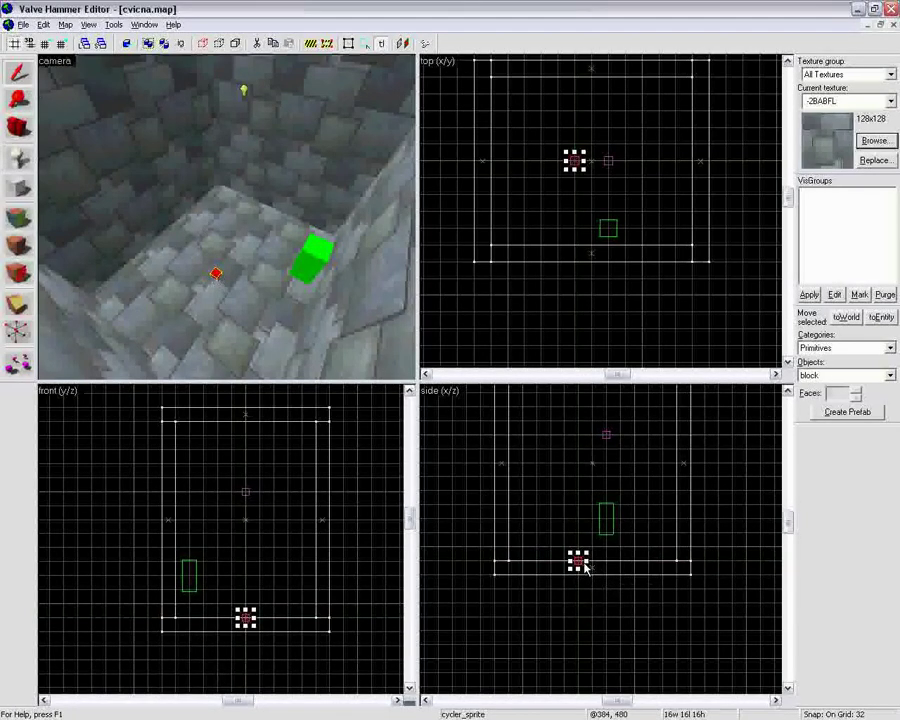
right_click(586, 566)
Set the cycler_sprite's Sprite attribute to models/Clogg/tvor.mdl.
click(600, 549)
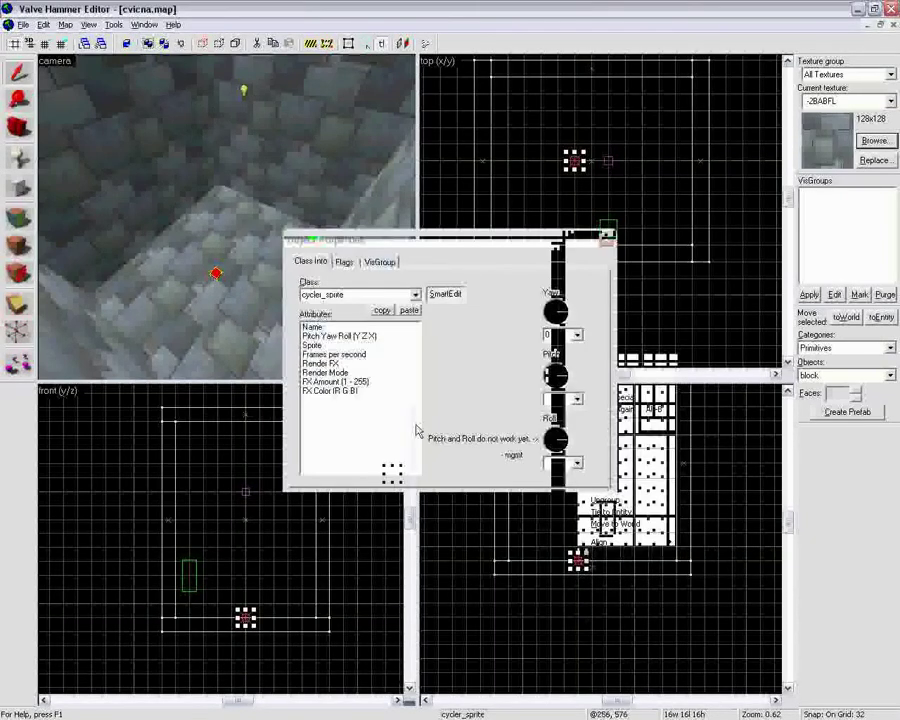
click(318, 347)
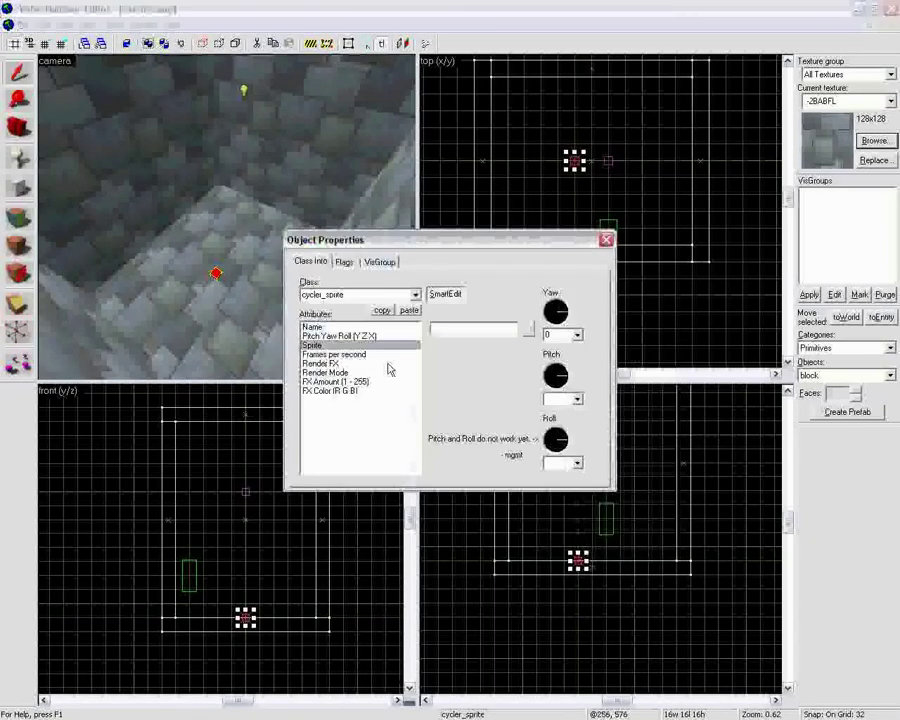
click(528, 330)
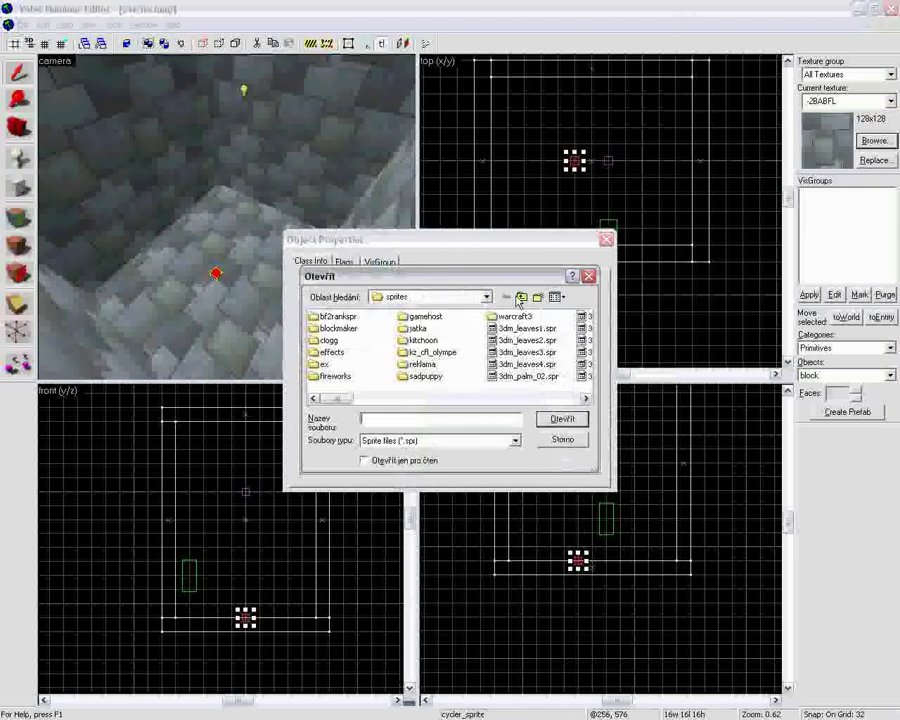
click(521, 297)
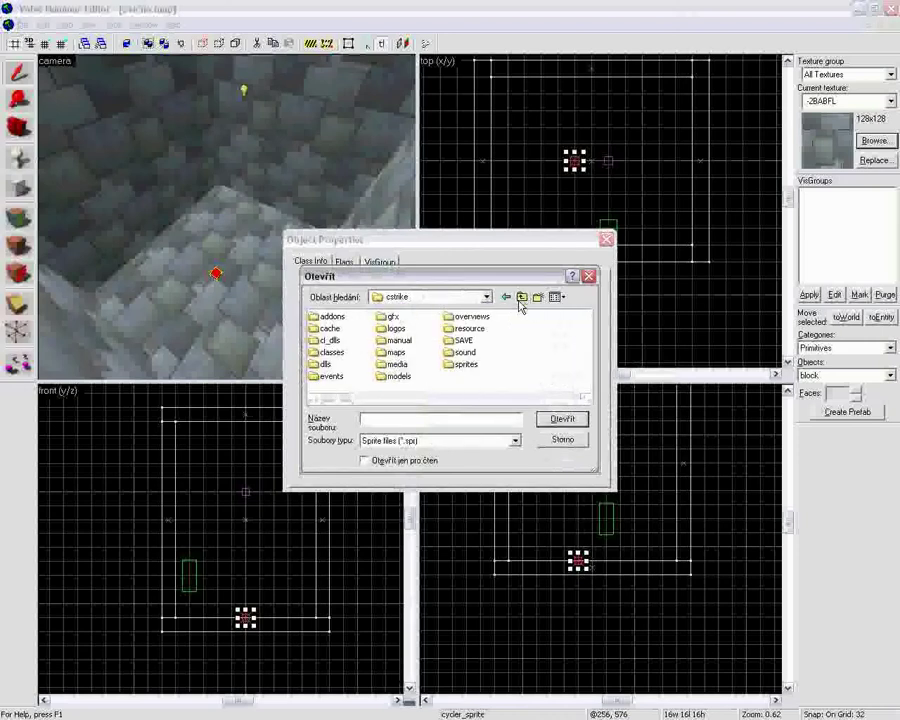
double_click(392, 376)
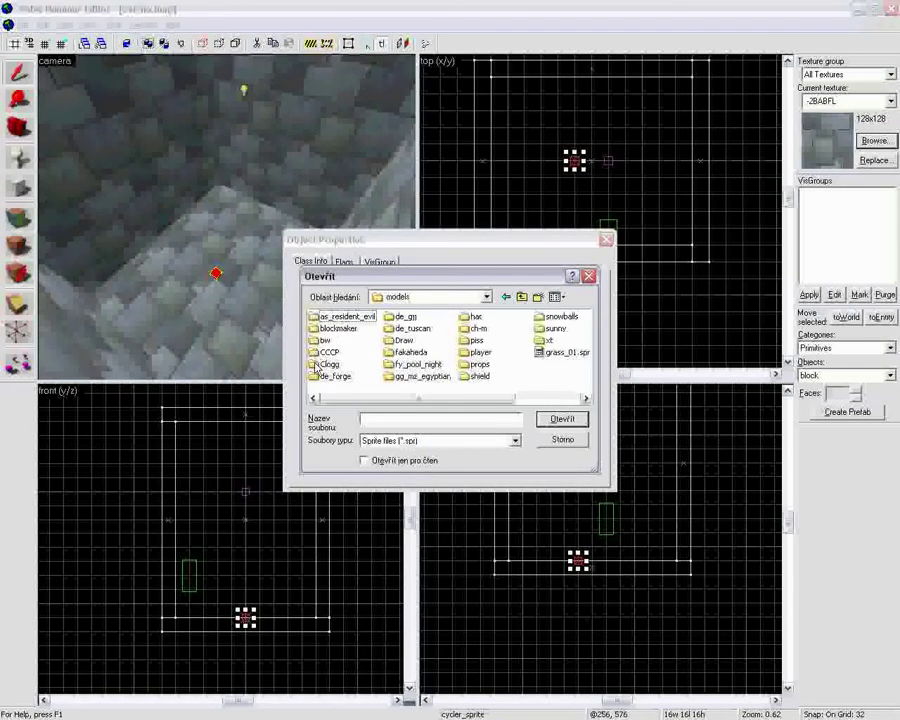
double_click(317, 364)
click(364, 419)
text(tvor.mdl)
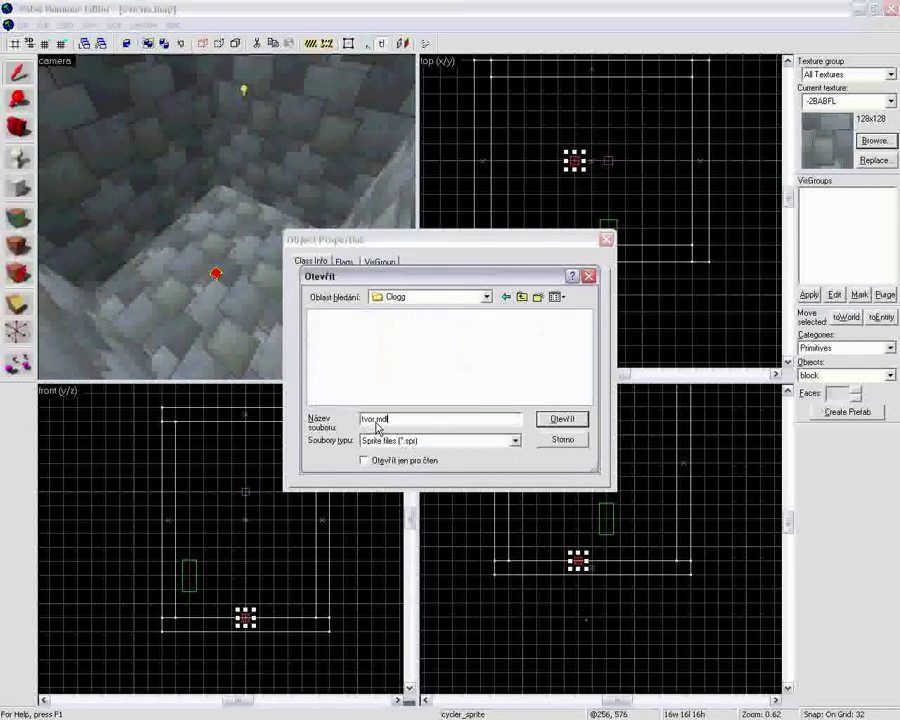
click(562, 420)
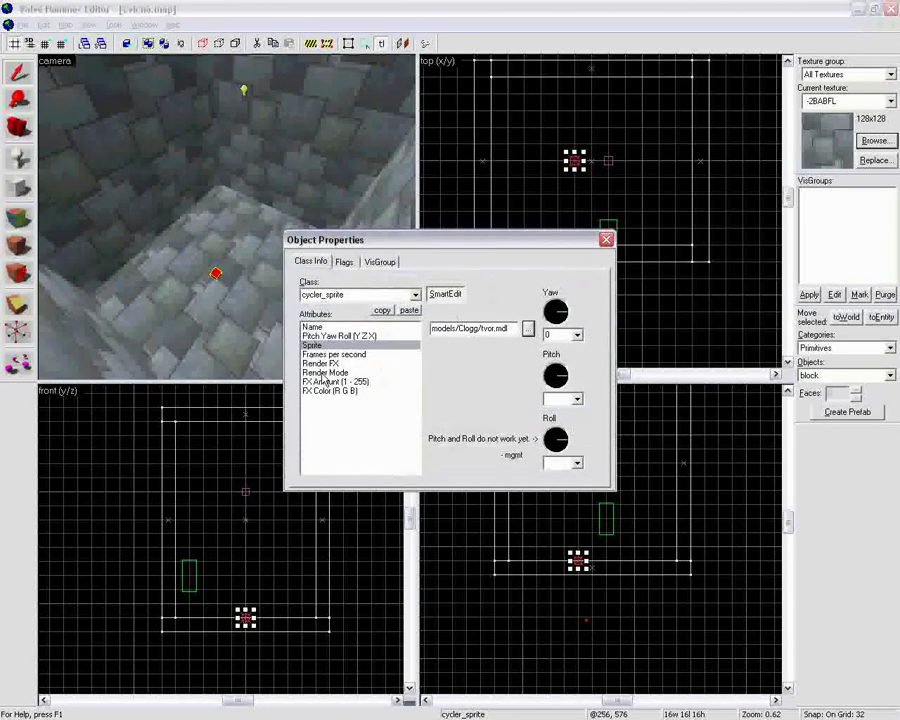
Set Frames per second to 2, close Object Properties and deselect the entity.
click(370, 355)
drag(449, 333, 421, 336)
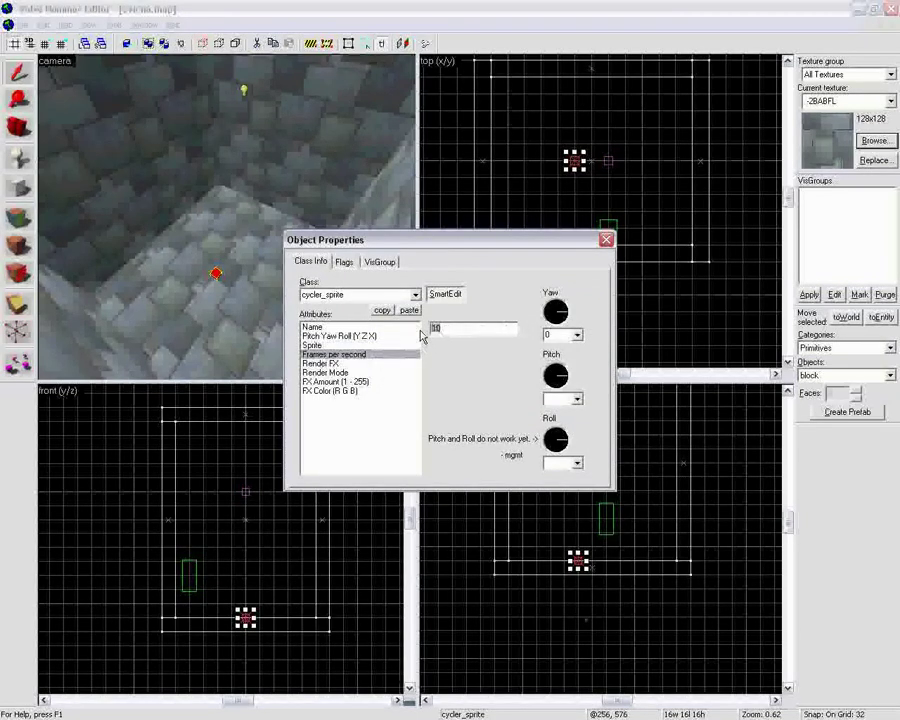
click(606, 239)
click(609, 213)
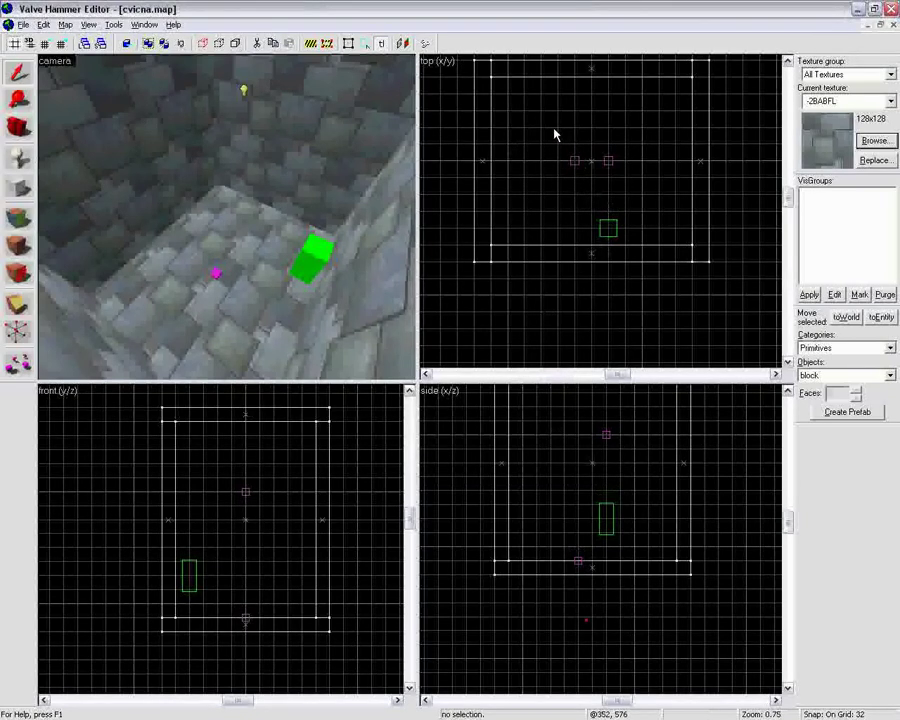
Select the six-brush room, then switch over to Autodesk 3ds Max 2009.
click(490, 143)
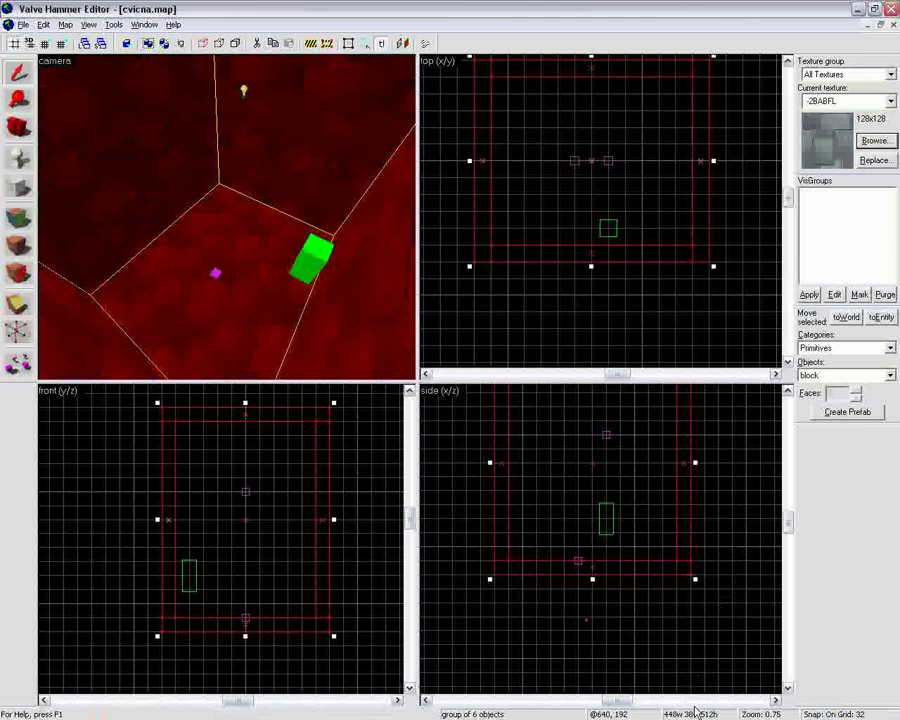
click(458, 700)
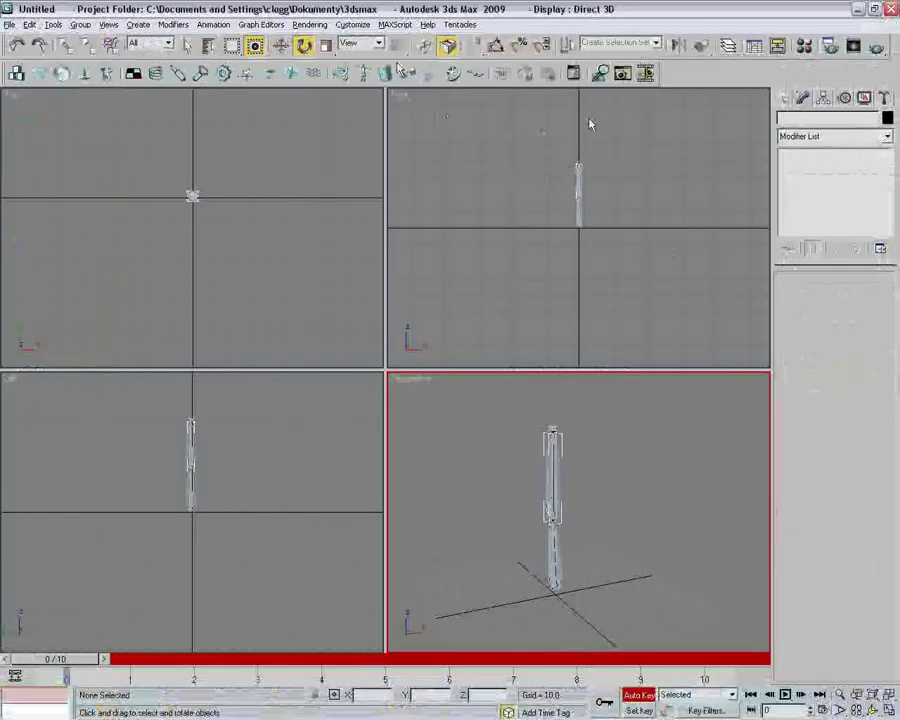
Check that 3ds Max Units Setup uses Generic Units and cancel without changes.
click(352, 24)
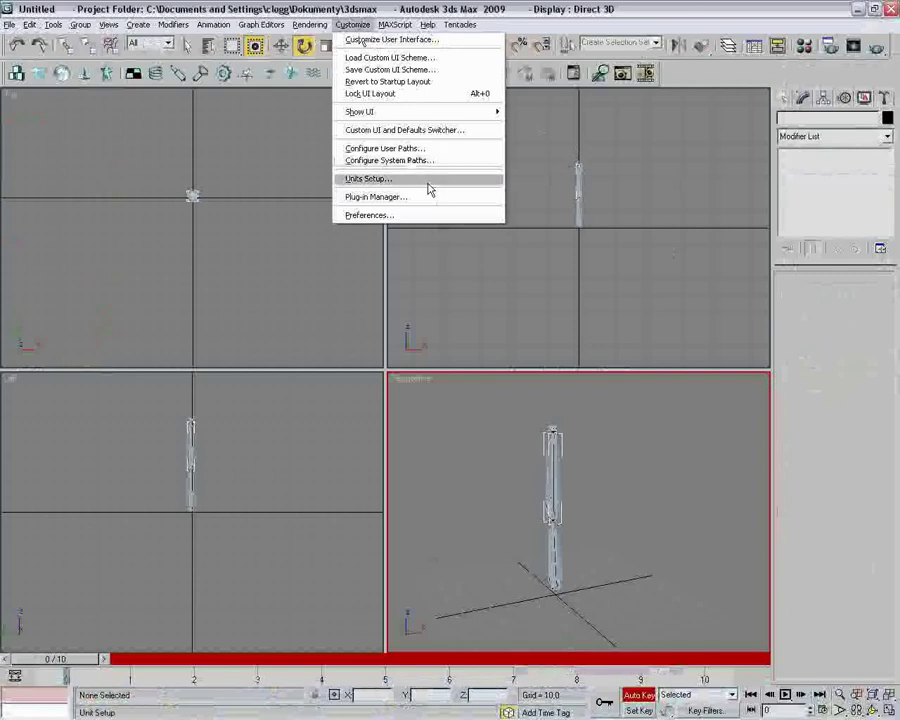
click(425, 180)
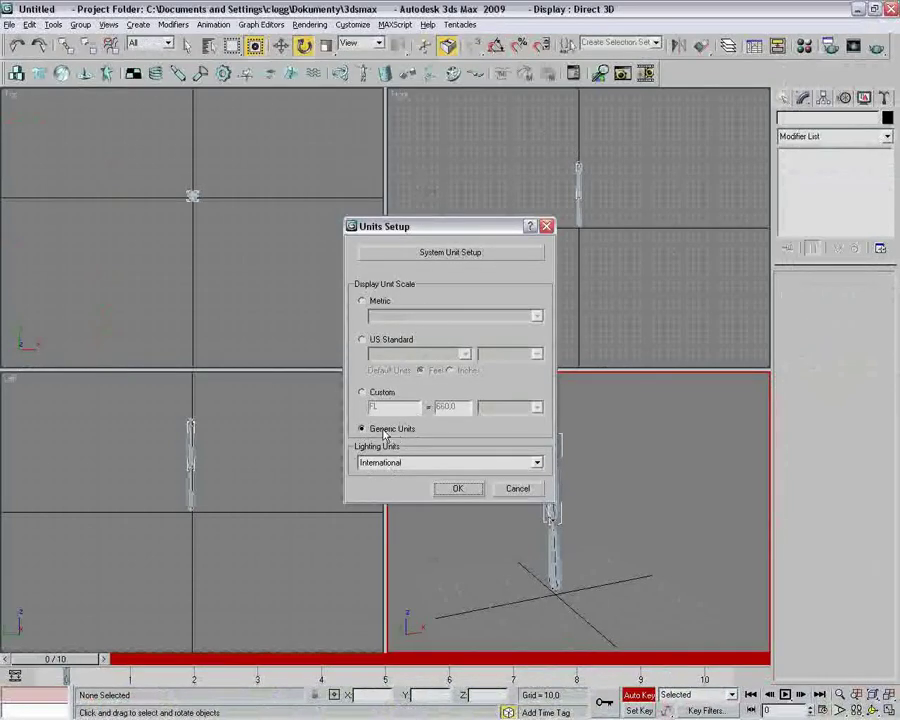
click(517, 488)
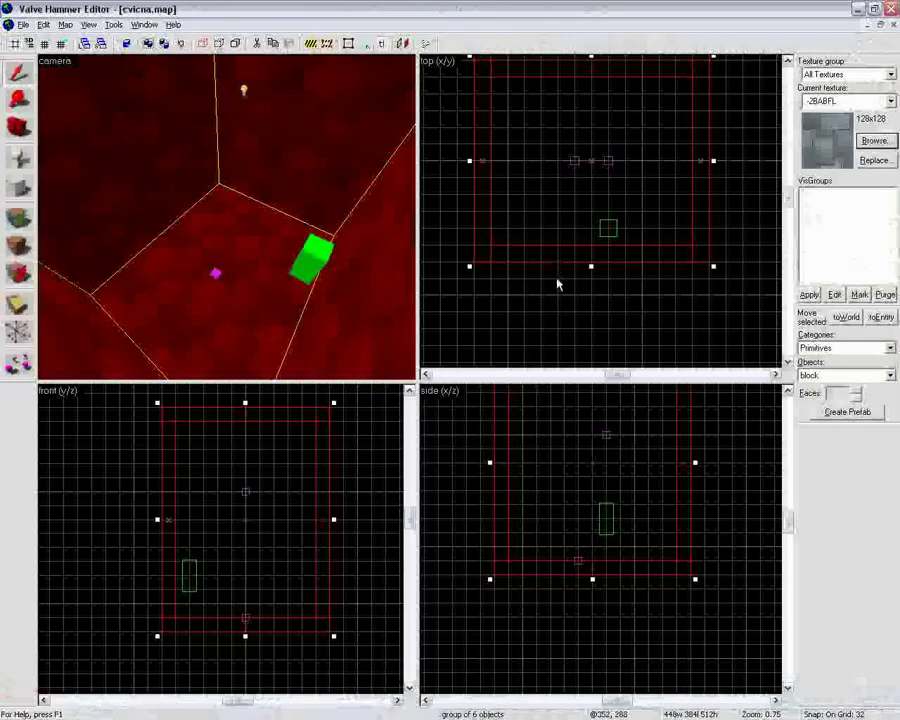
Save cvicna.map, then show ZHLT Compile GUI's map directory and CSG/BSP/VIS/RAD settings.
click(637, 333)
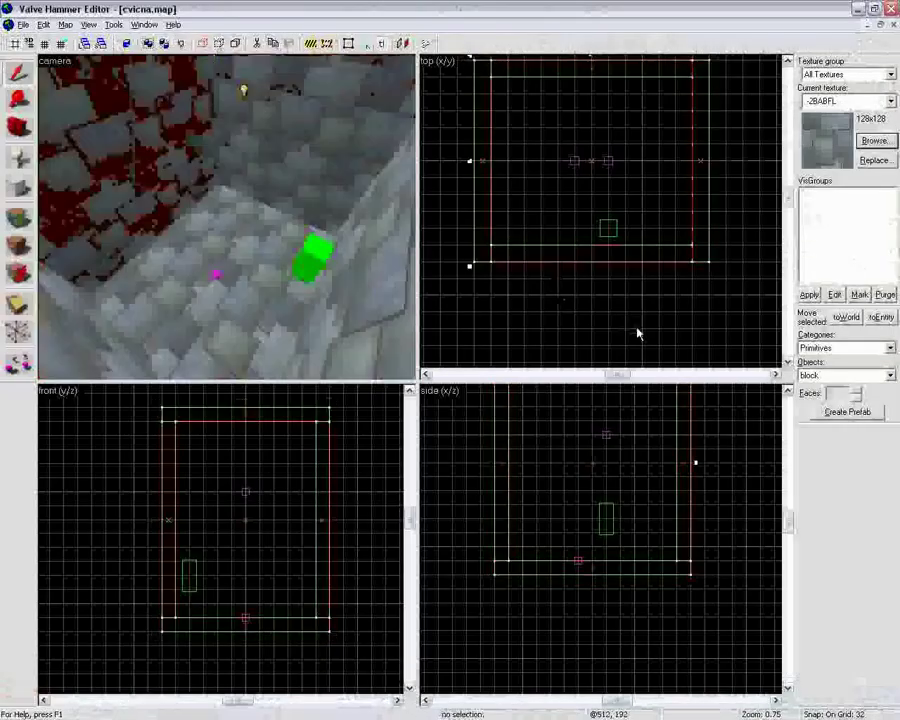
click(23, 24)
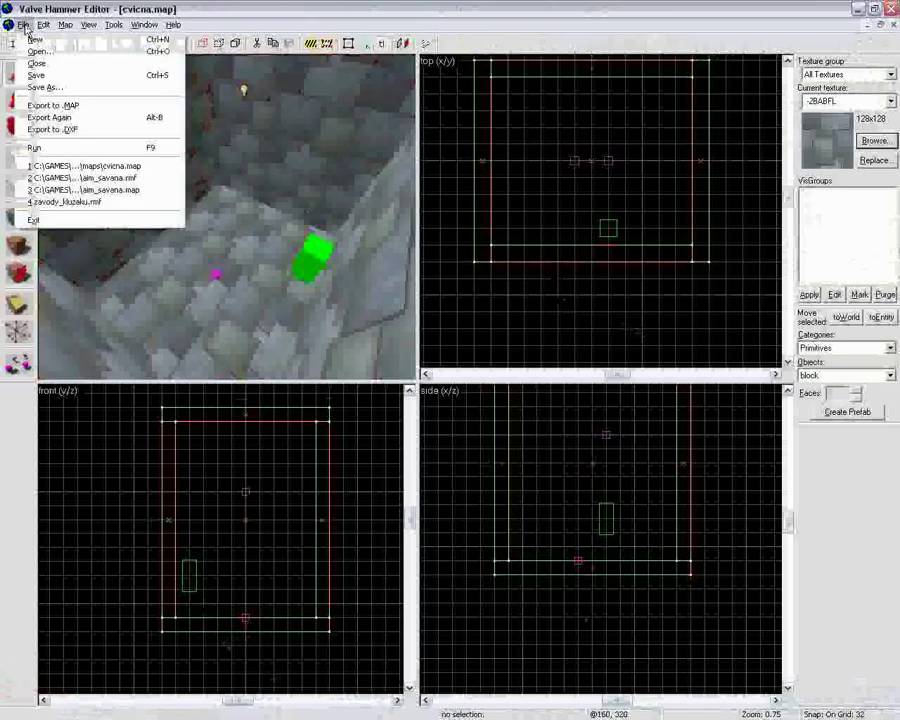
click(70, 80)
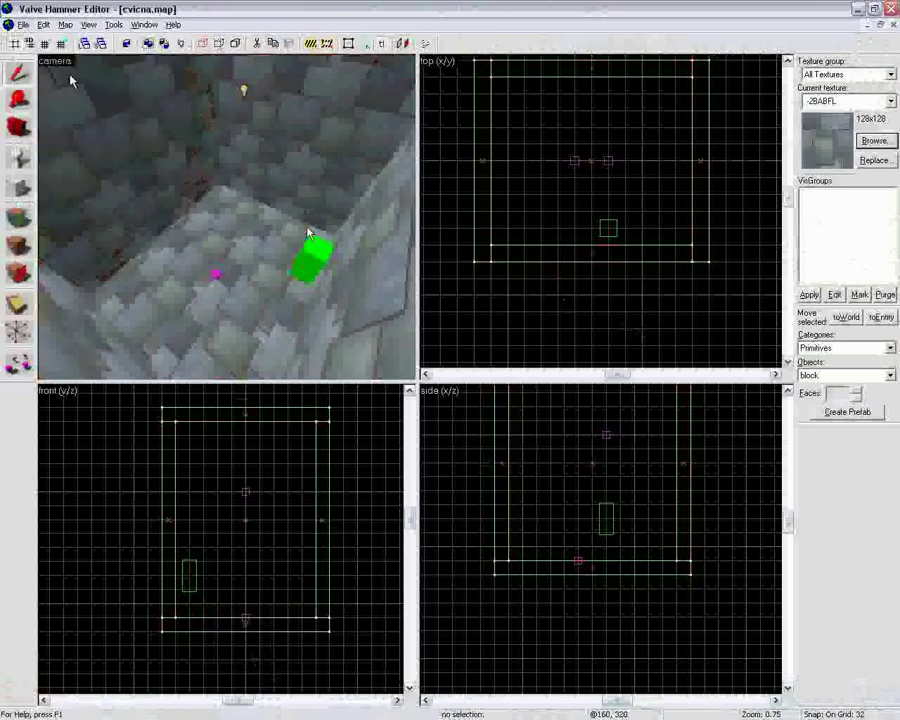
click(456, 372)
click(483, 515)
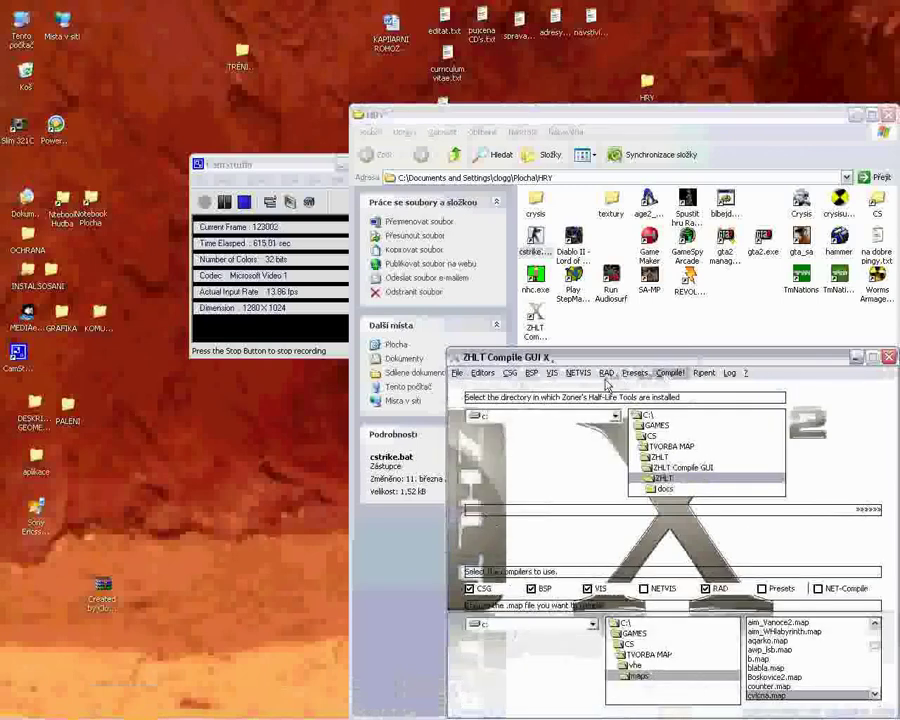
Run the map compile and select the compiled cvicna.bsp in TVORBA MAP\vhe\maps.
click(668, 372)
click(512, 678)
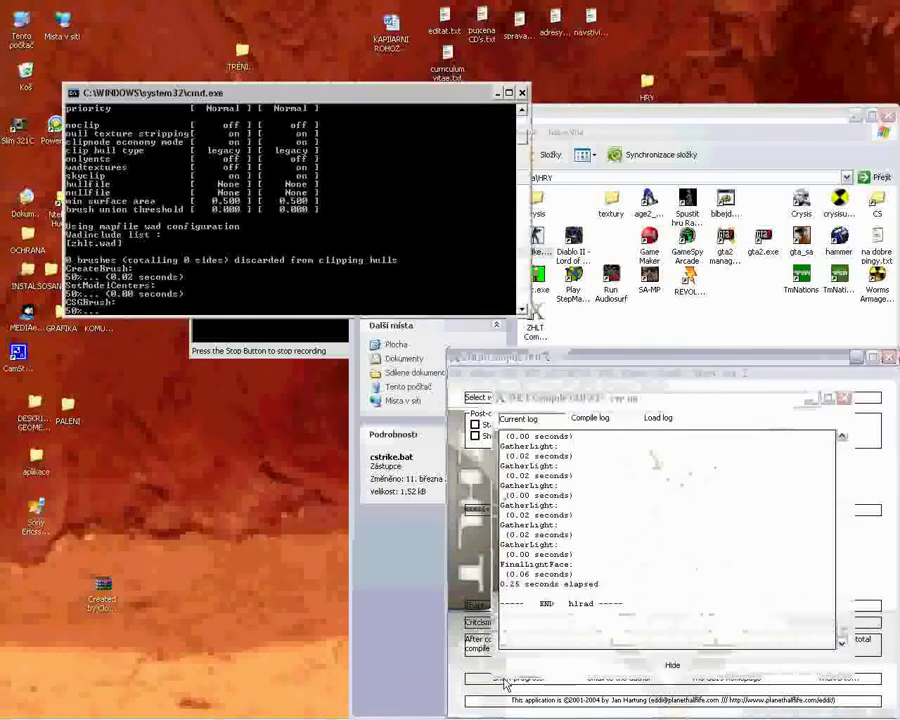
click(876, 208)
double_click(876, 208)
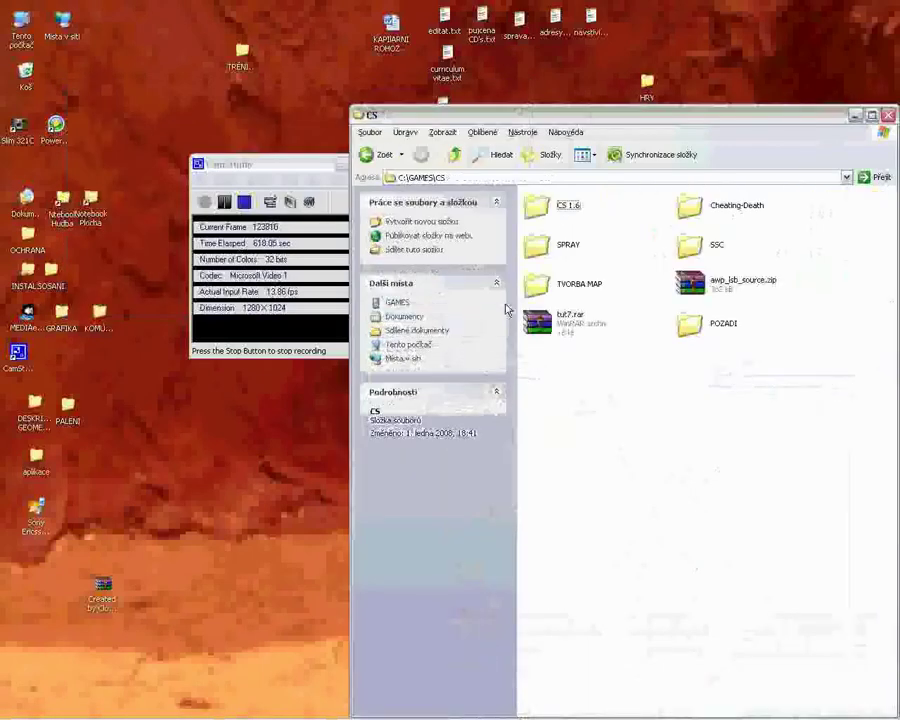
double_click(560, 285)
double_click(564, 478)
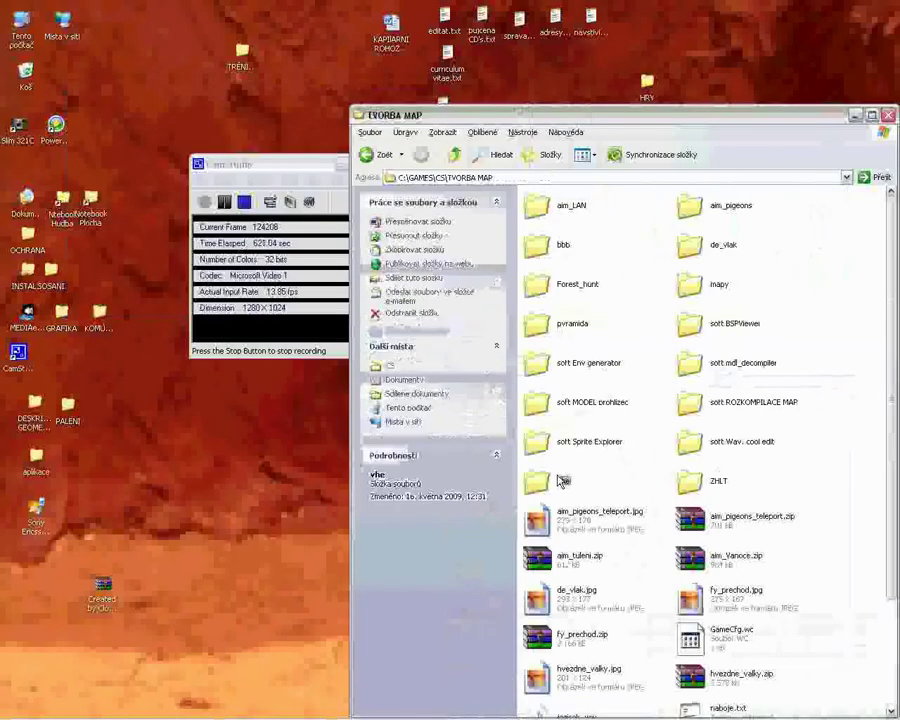
double_click(712, 204)
scroll(700, 450, down, 5)
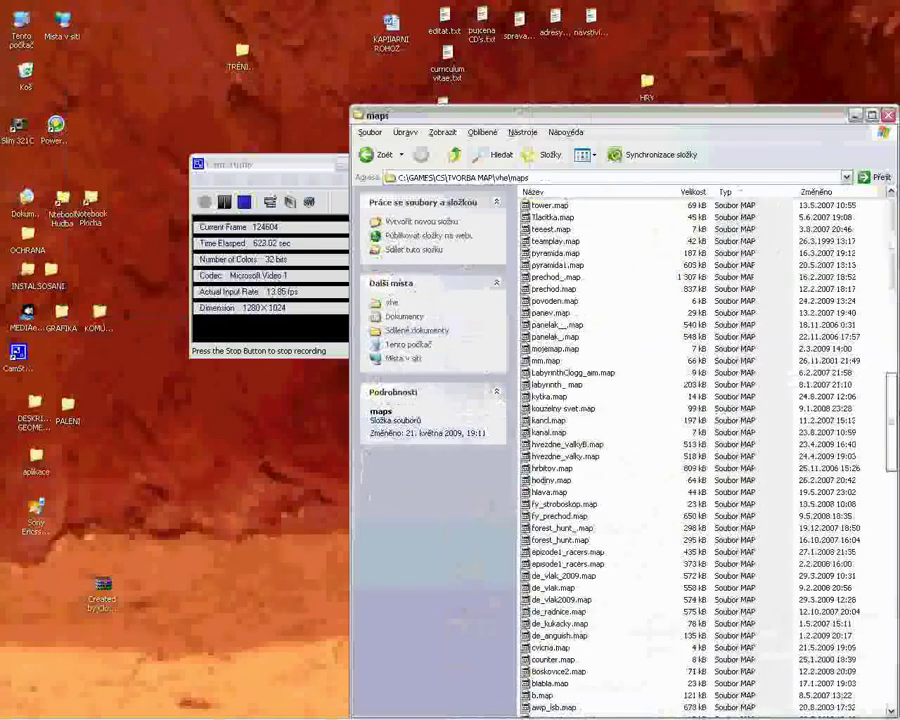
scroll(700, 450, down, 5)
scroll(549, 258, down, 2)
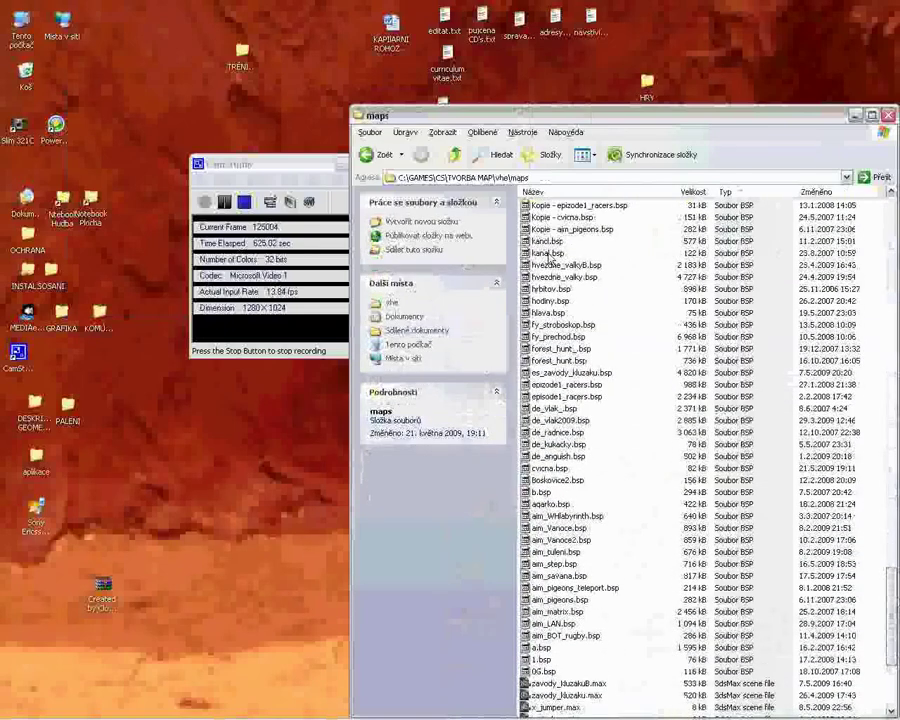
click(548, 469)
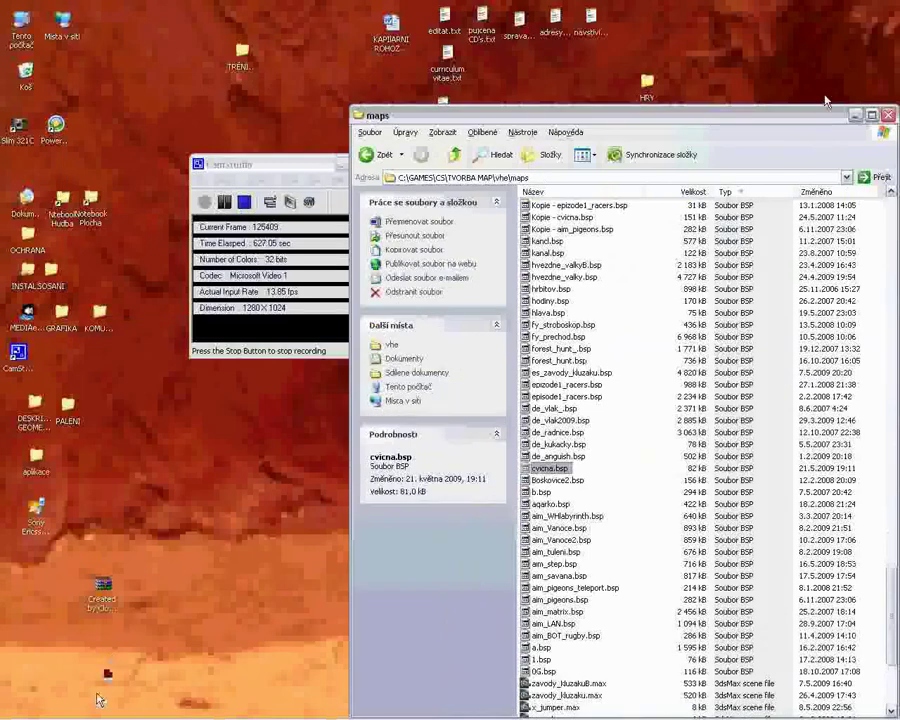
Paste cvicna.bsp into CS 1.6\cstrike\maps, replacing the old copy.
double_click(646, 82)
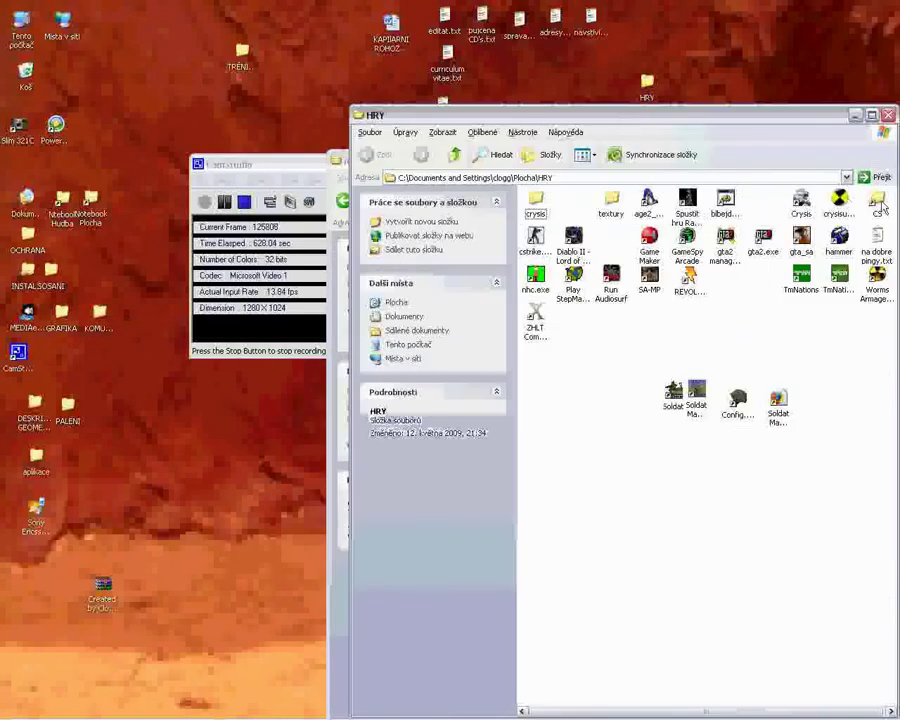
double_click(876, 203)
double_click(538, 208)
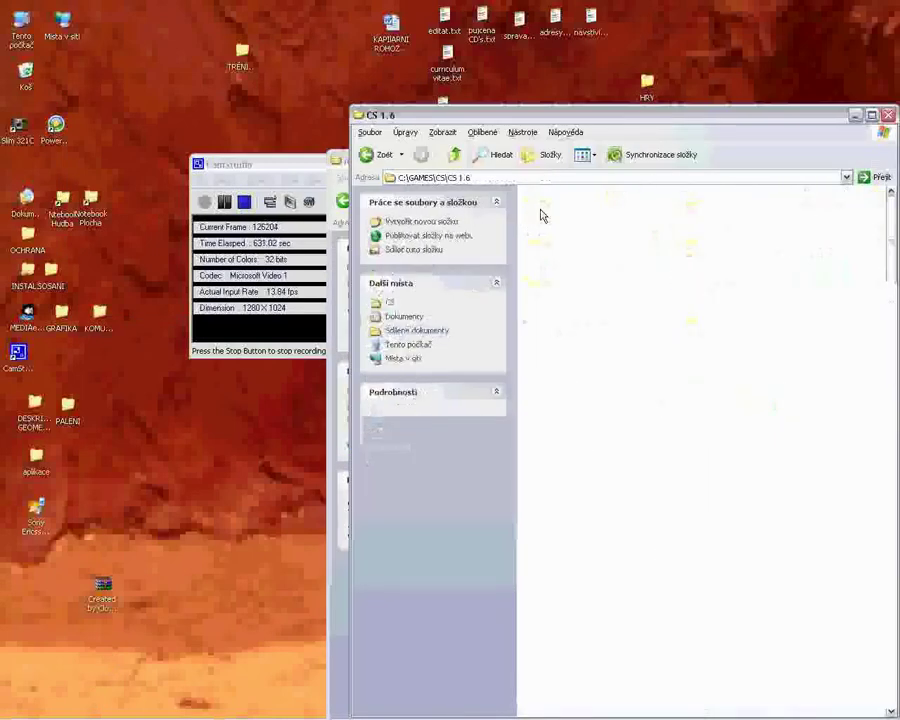
double_click(717, 200)
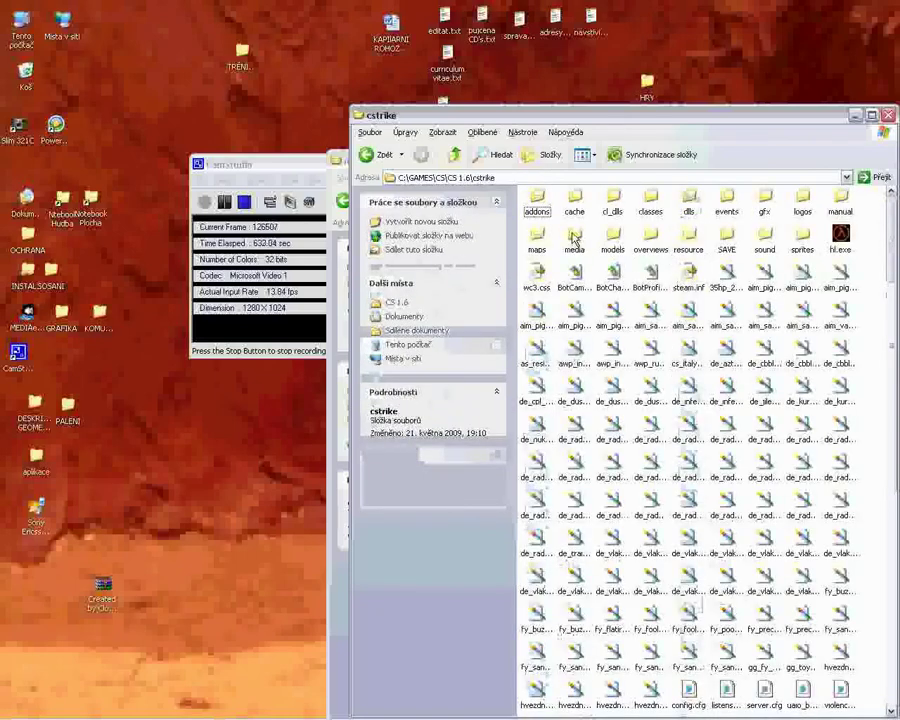
double_click(542, 236)
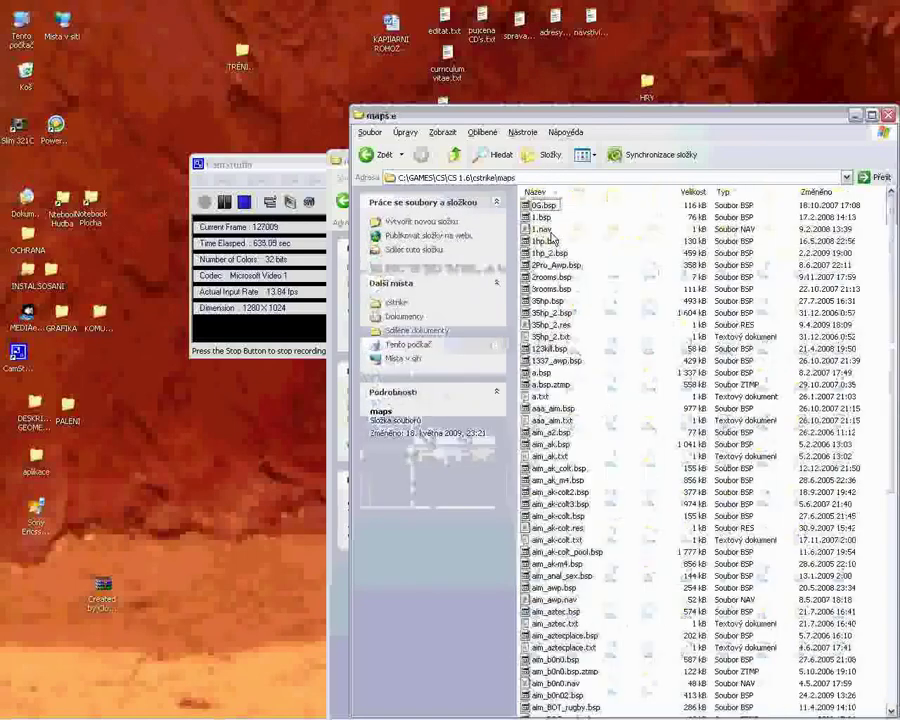
key(ctrl+v)
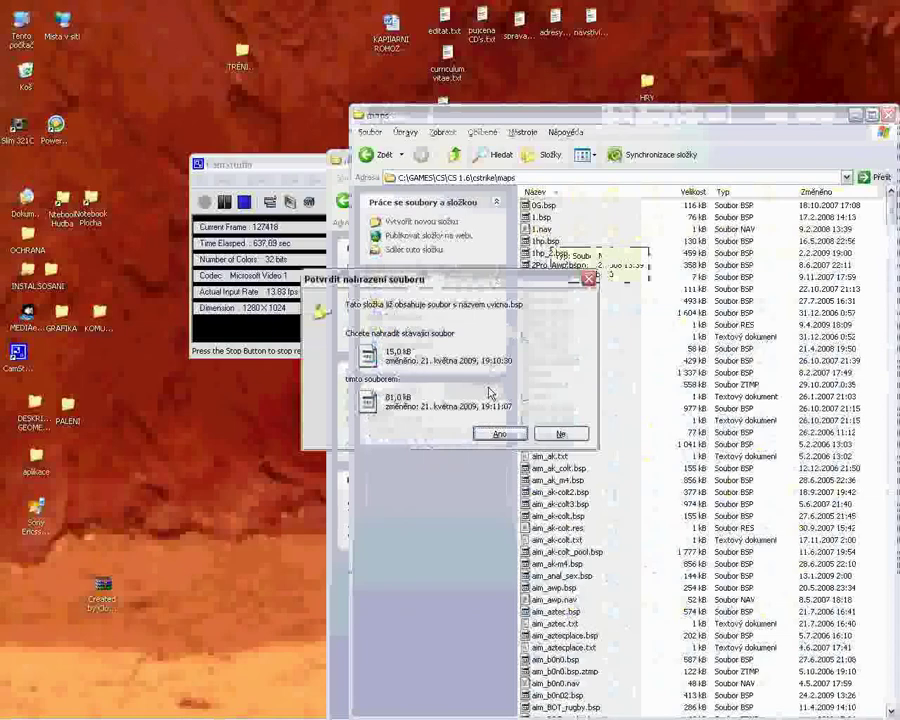
click(497, 432)
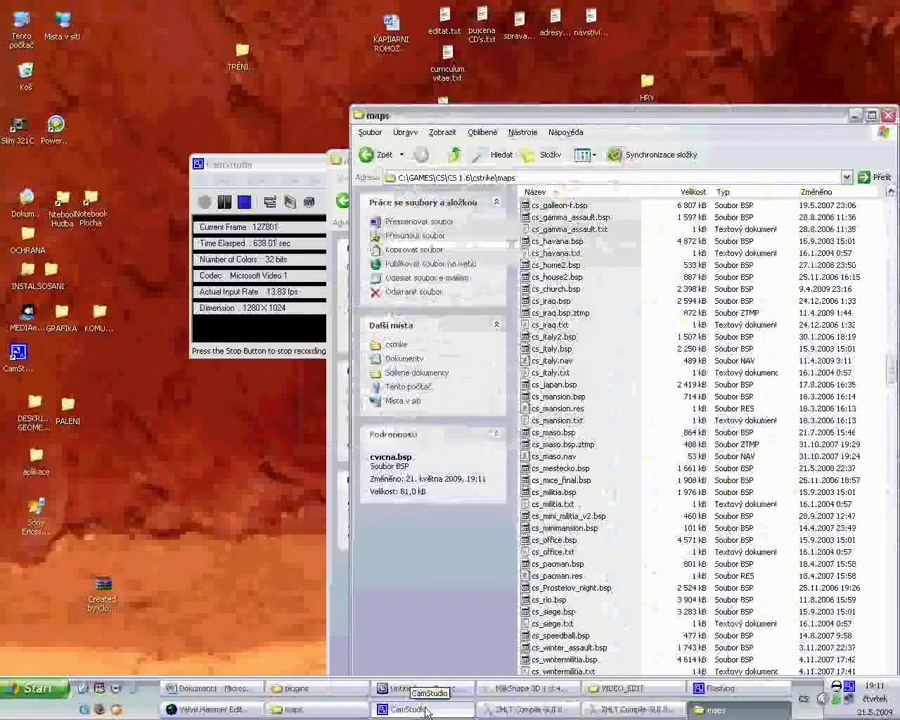
double_click(646, 84)
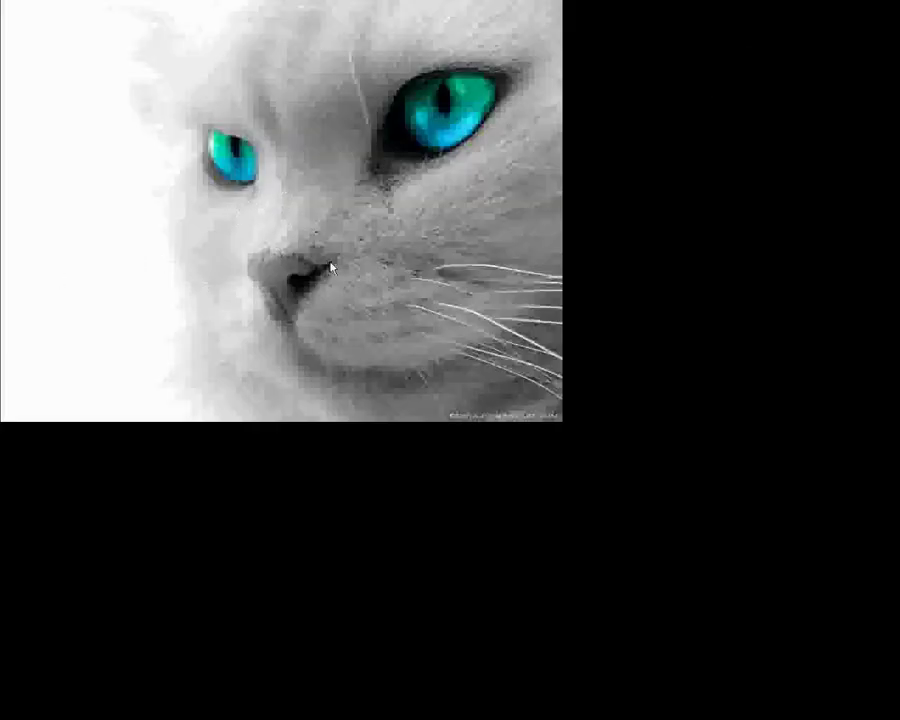
Start a new local game on the map and join the Terrorist team as class 5.
click(63, 270)
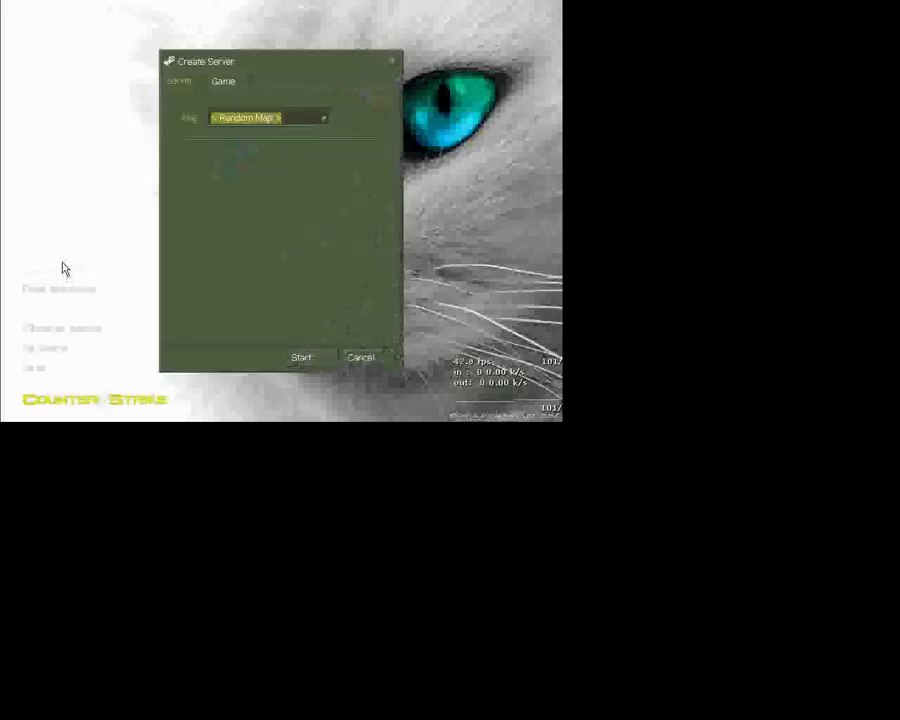
key(Return)
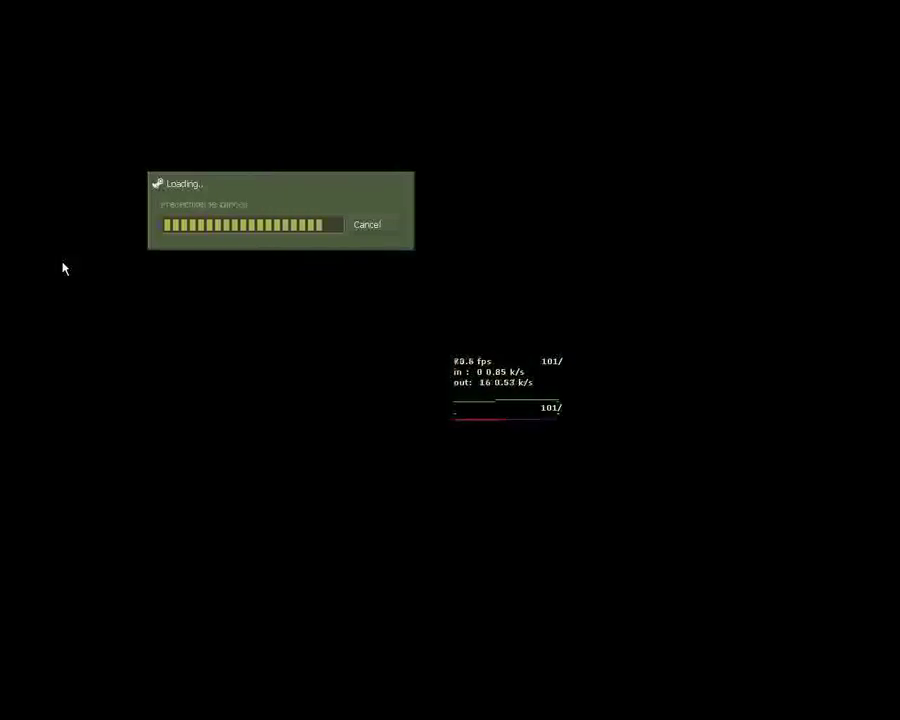
key(Return)
key(1)
key(5)
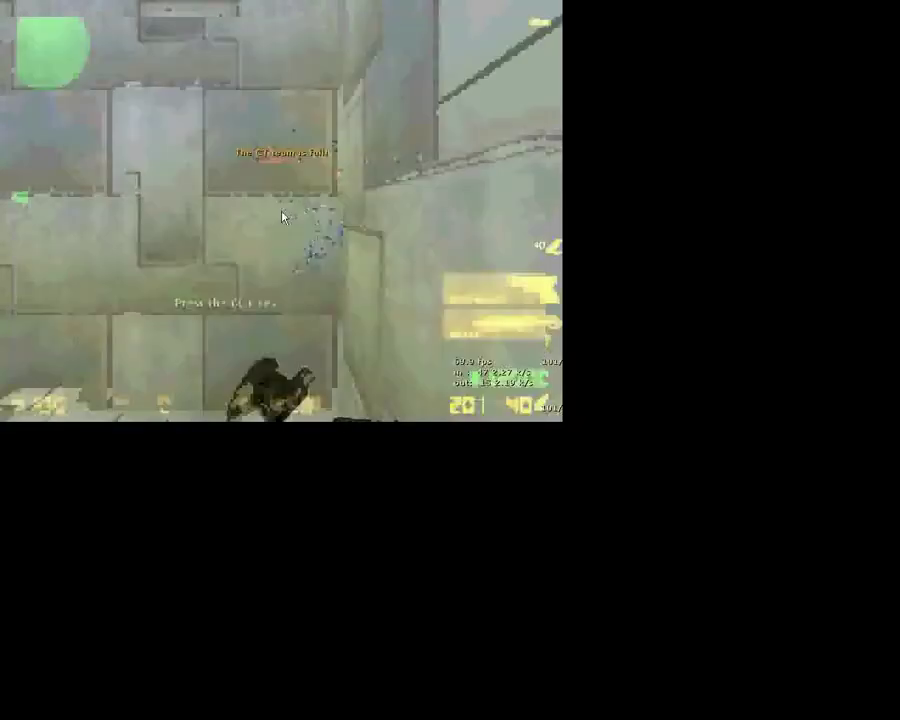